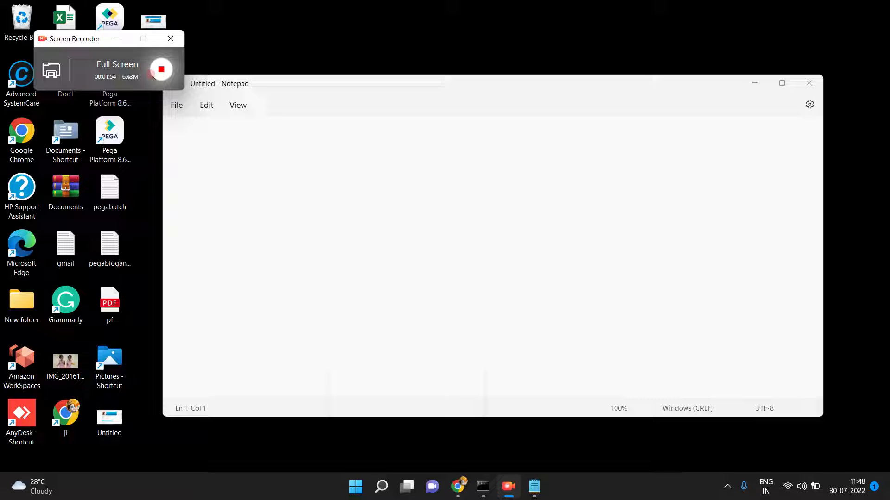
- Type several lines of scratch comma-separated text into the blank note
click(265, 200)
text(asdfasf,dsa,fsa,f,saf,sa,f,sadf)
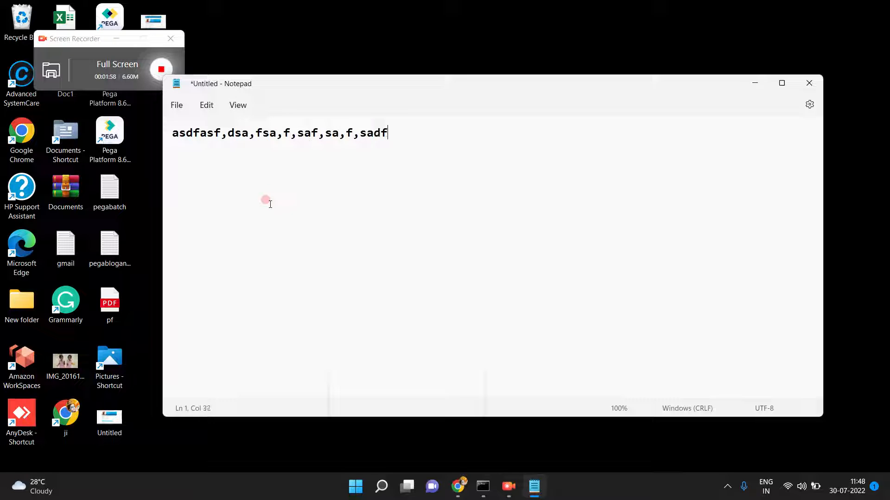
text(sa)
key(Return)
text(dsadfjksa;ljf,aslfd;sa'fsa)
key(Return)
text(asfdaslfsal f,,)
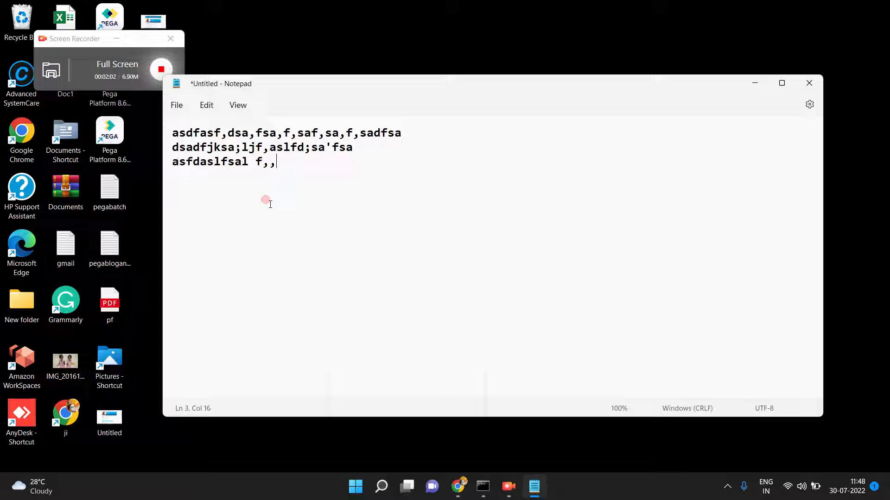
key(Return)
text(asdf)
key(Return)
text(asfsaf)
key(Return)
text(safsa)
key(Return)
text(f sa)
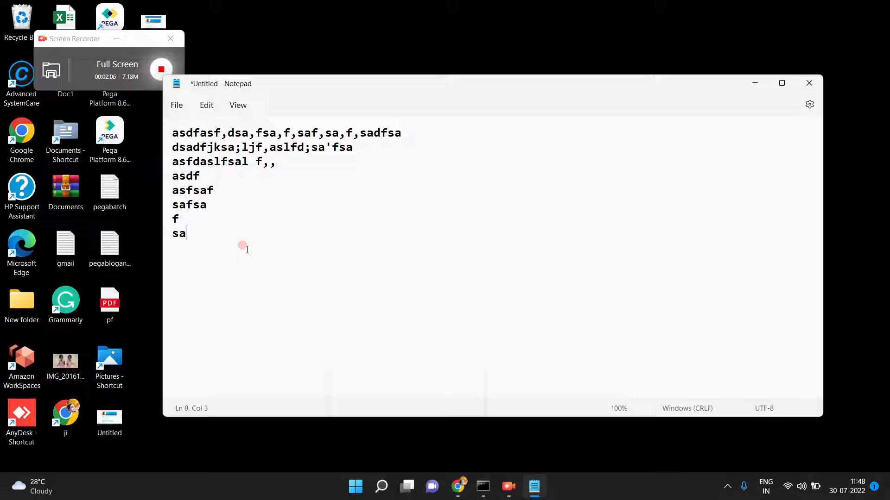
- Trim the first line back to 'asdfasf,dsa,' by deleting the rest of it
click(173, 134)
key(shift+End)
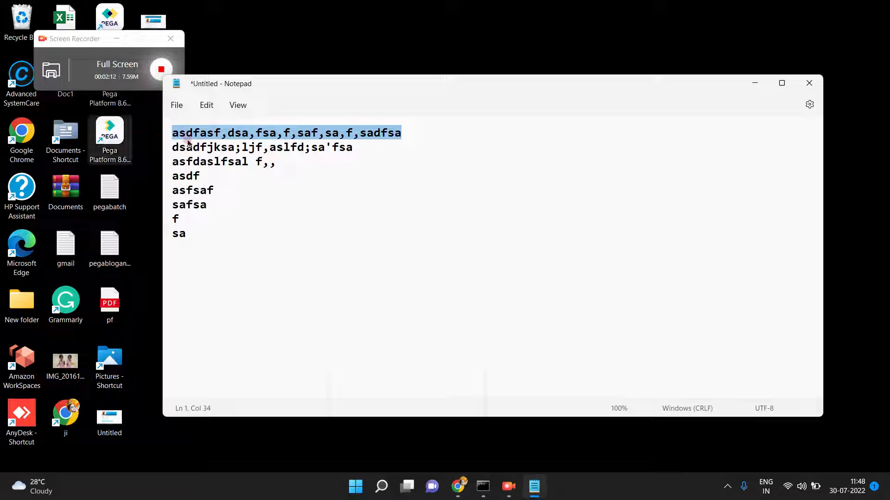
double_click(247, 147)
click(250, 133)
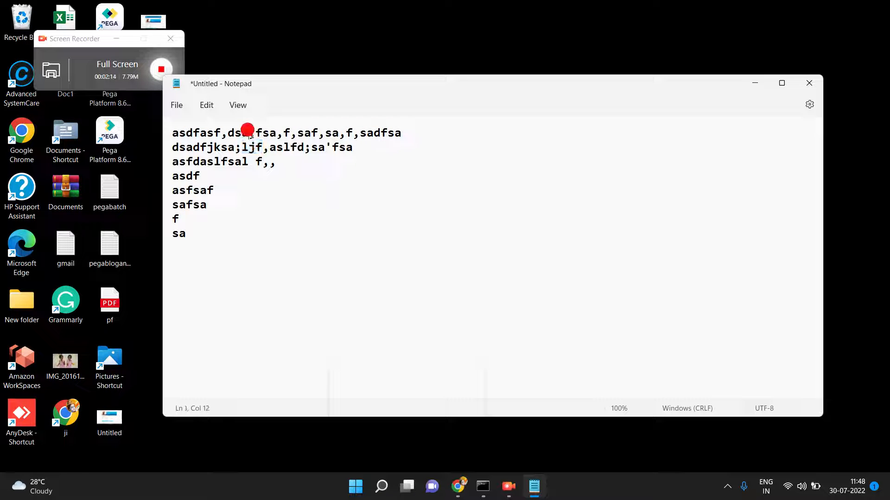
key(Right)
key(shift+End)
key(BackSpace)
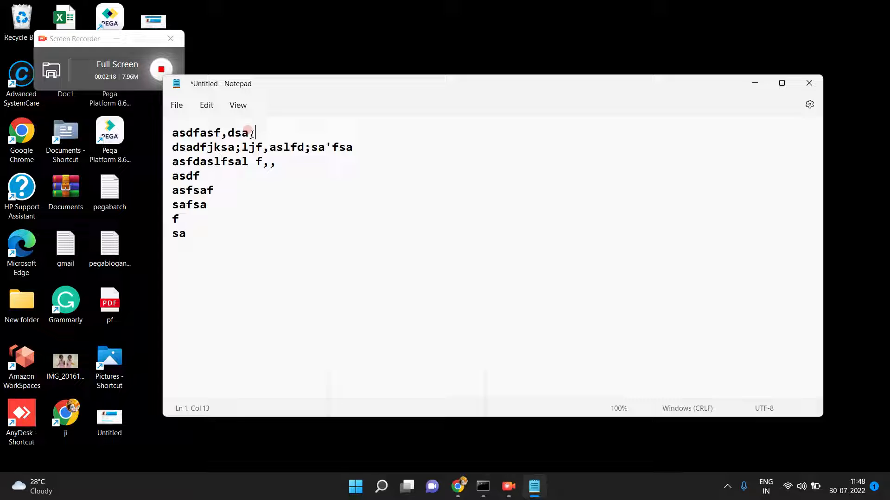
click(267, 148)
- Below the scratch text, add a customer record line: name, phone number, 9000 and an e-mail address
click(194, 232)
key(Return)
key(Return)
key(Return)
key(Return)
text(suresh,98003242,9000,)
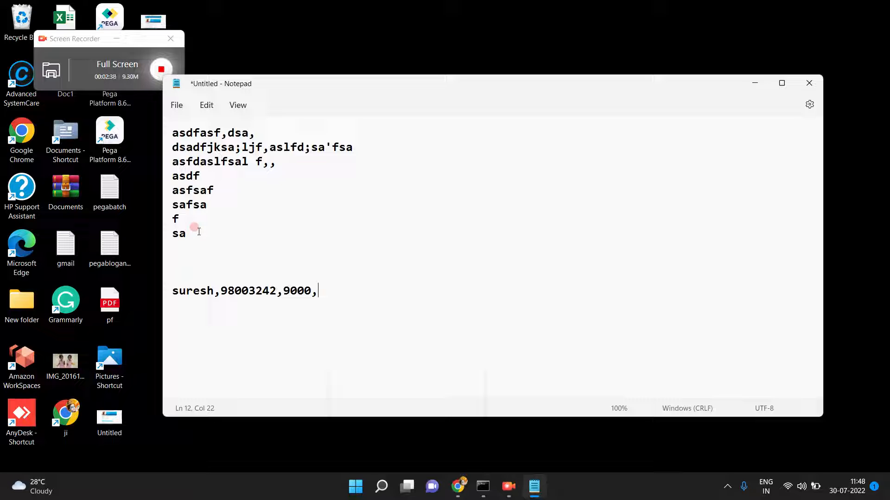
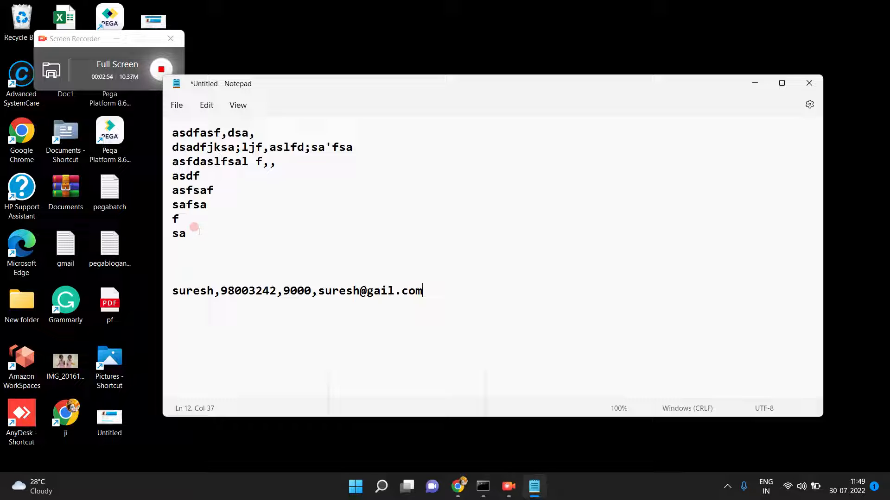
key(shift+Home)
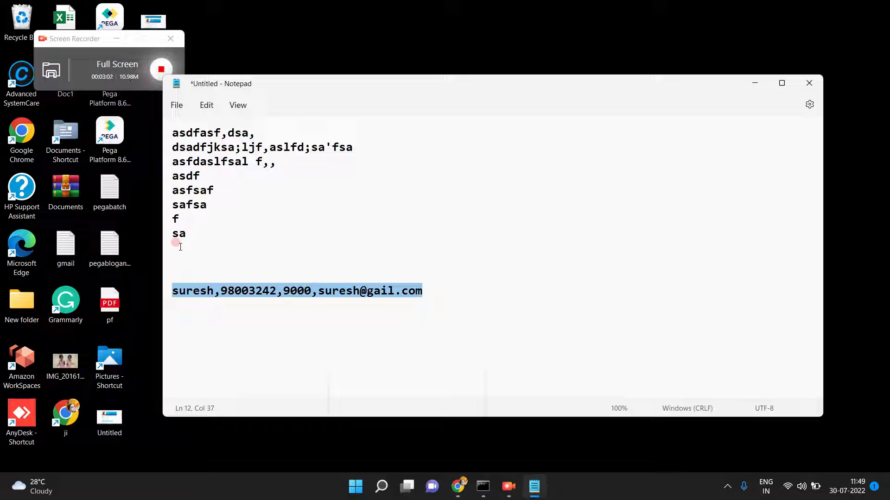
triple_click(217, 283)
click(424, 290)
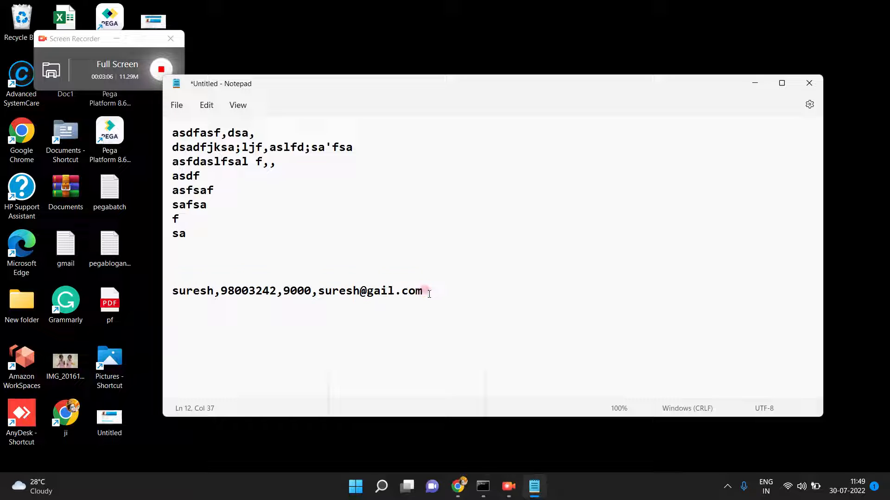
triple_click(424, 290)
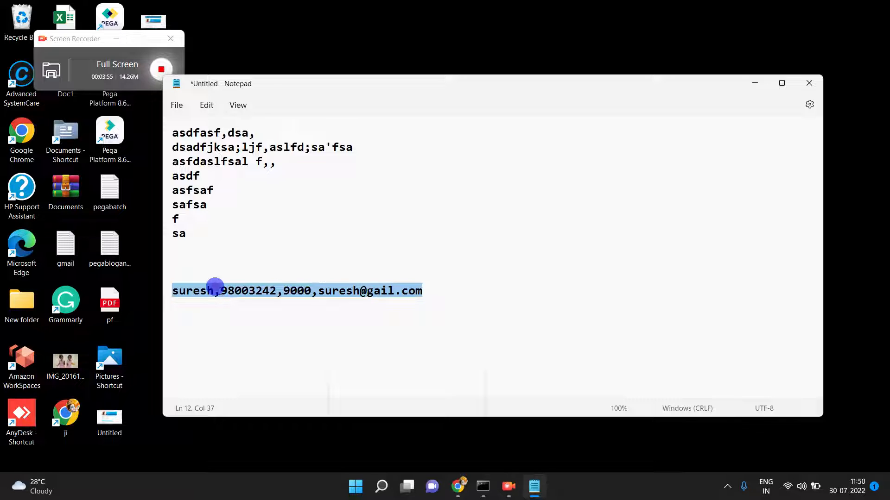
double_click(220, 291)
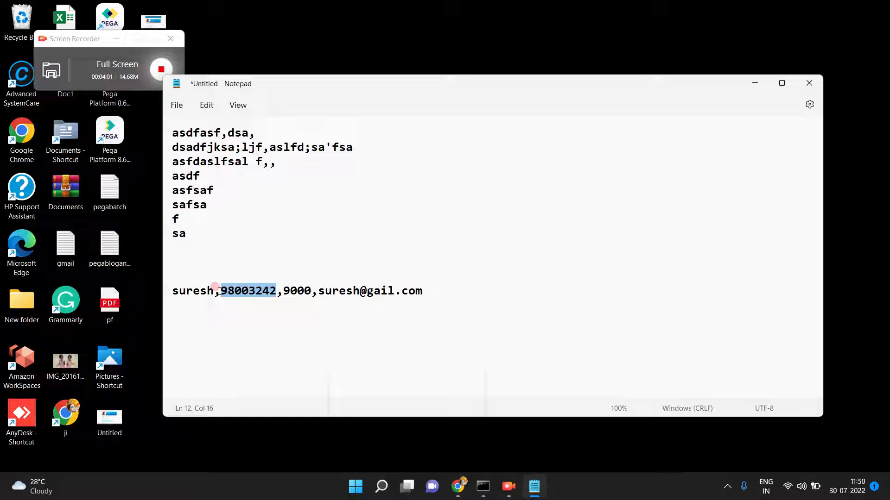
click(424, 290)
click(222, 291)
click(220, 291)
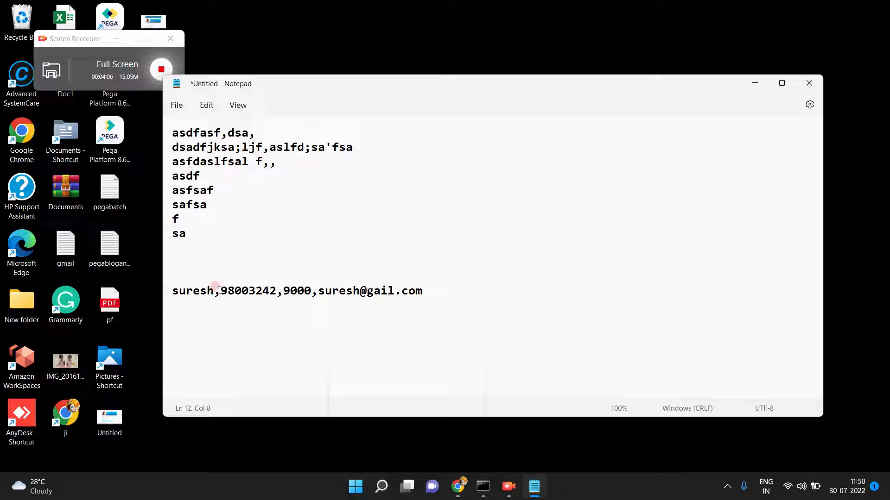
click(285, 290)
click(447, 287)
- Add the notes 'arraylist of 4 values' and 'we can loop 4 values' under the record
key(Return)
text(arraylist)
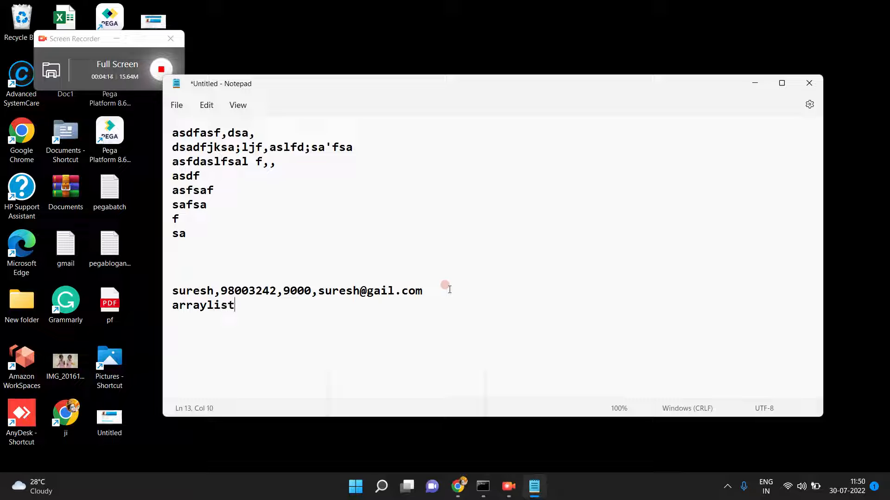
text( of 4 values)
key(Return)
text(we can lo)
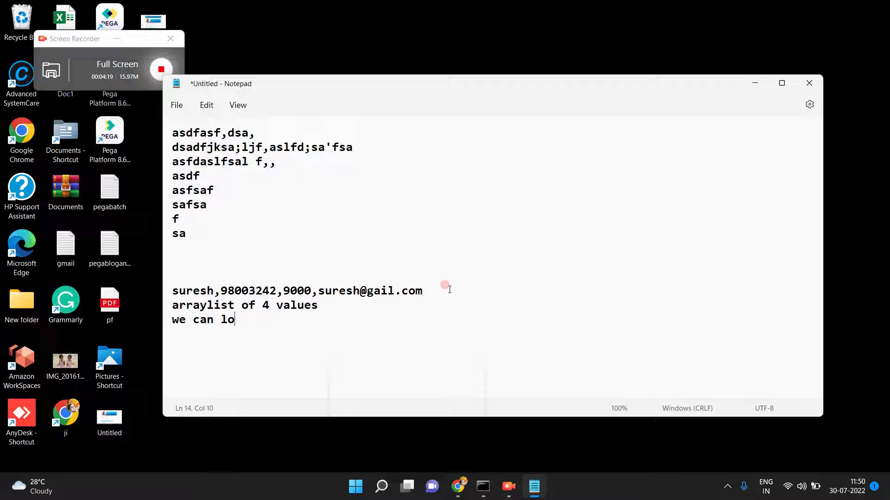
text(op 4 values)
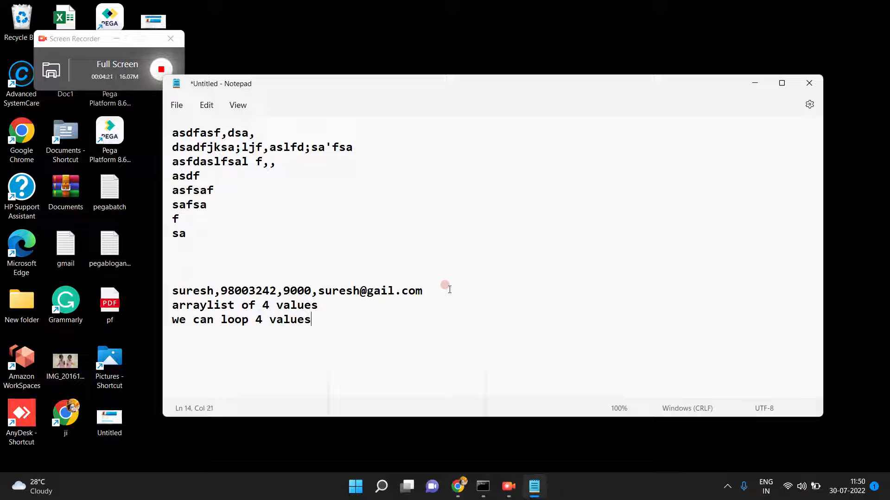
- Add a braced block with the lines 'clipboard properties=1' and 'clipboard properties=2'
key(Return)
text({)
key(Return)
text(})
text(clipboar)
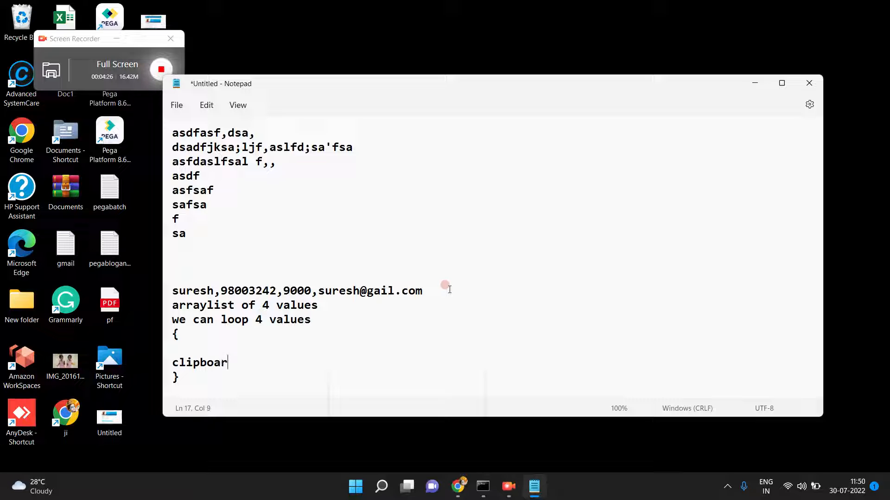
text(d pe)
key(BackSpace)
text(roperties=1)
key(Return)
text(c)
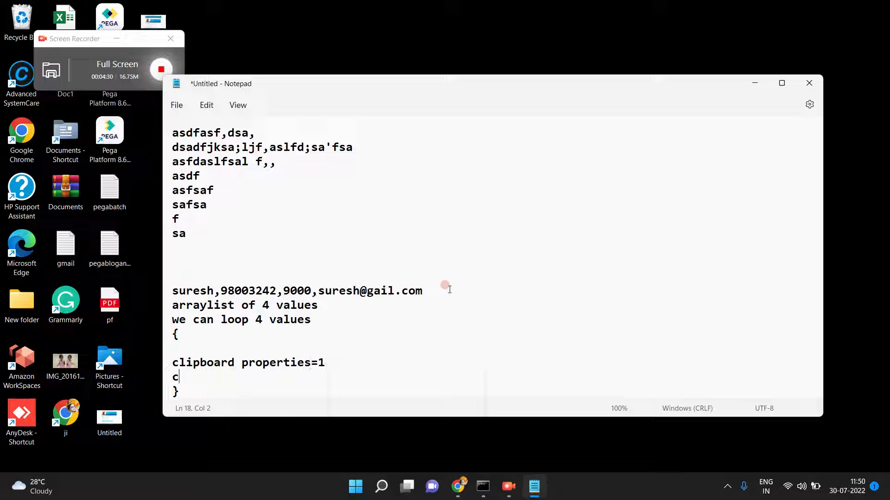
text(lipboard propertie)
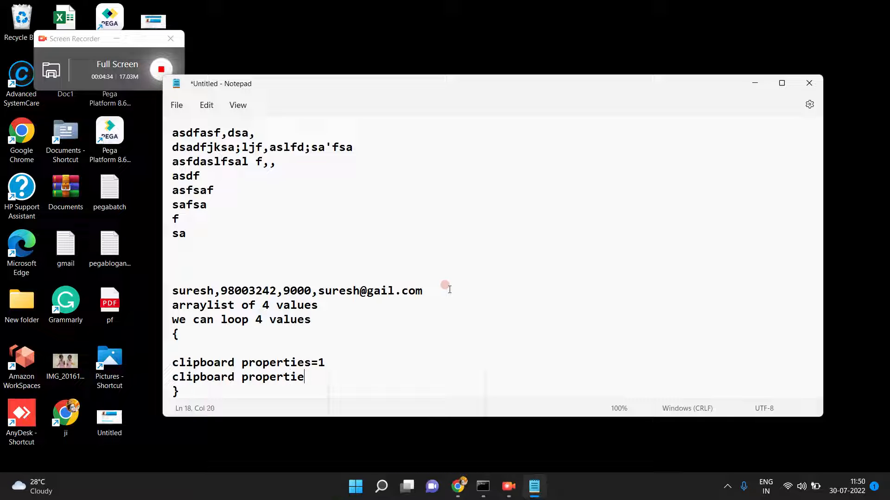
text(s=2)
key(Return)
mouse_move(463, 482)
- Replace all the note text with one customer record ending in loan amount 89000
key(ctrl+a)
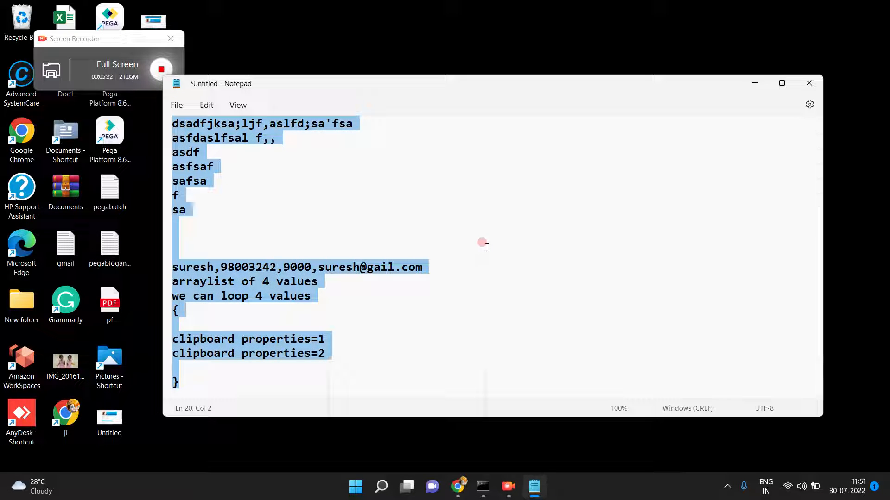
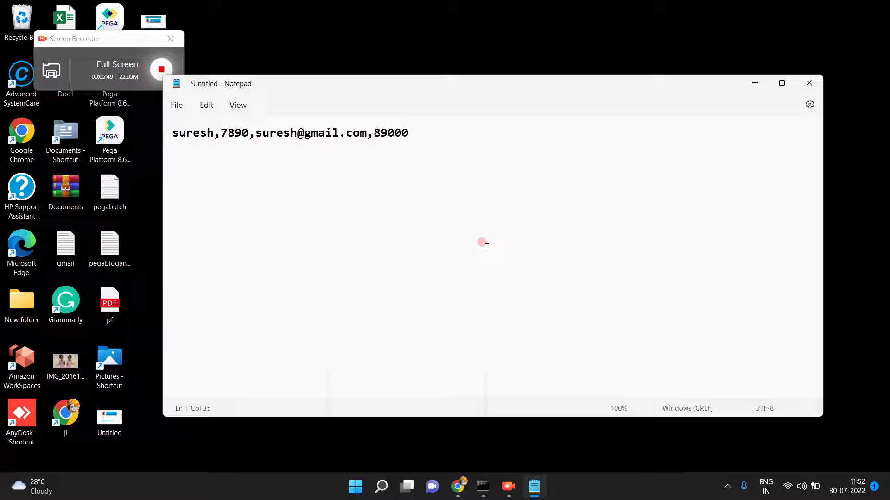
key(ctrl+a)
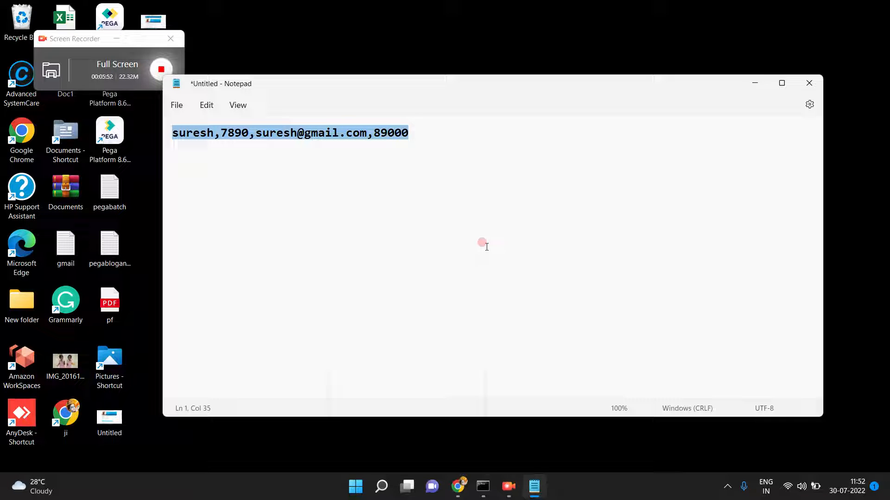
click(487, 247)
- Below the record, list field names for customer name, id, e-mail and loan amount, one per line
key(Return)
key(Return)
text(cust)
key(BackSpace)
key(BackSpace)
key(BackSpace)
text(usstomername)
key(Return)
text(cu)
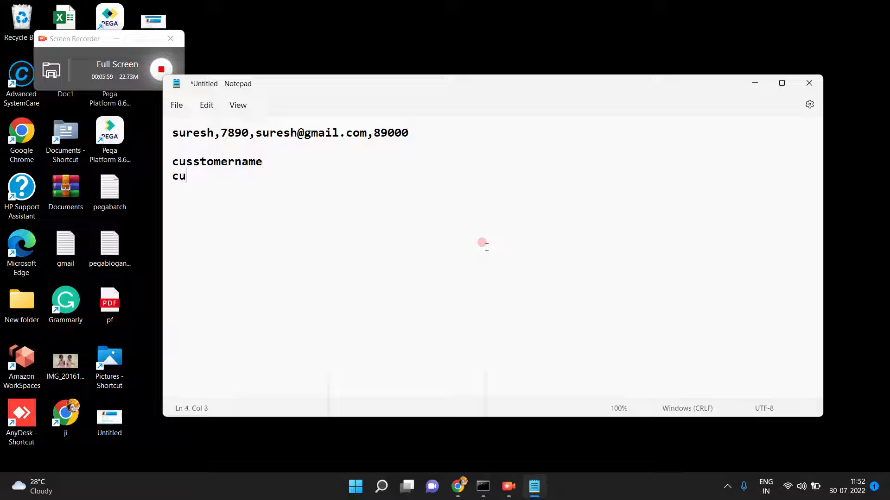
text(stomerid)
key(Return)
text(cusot)
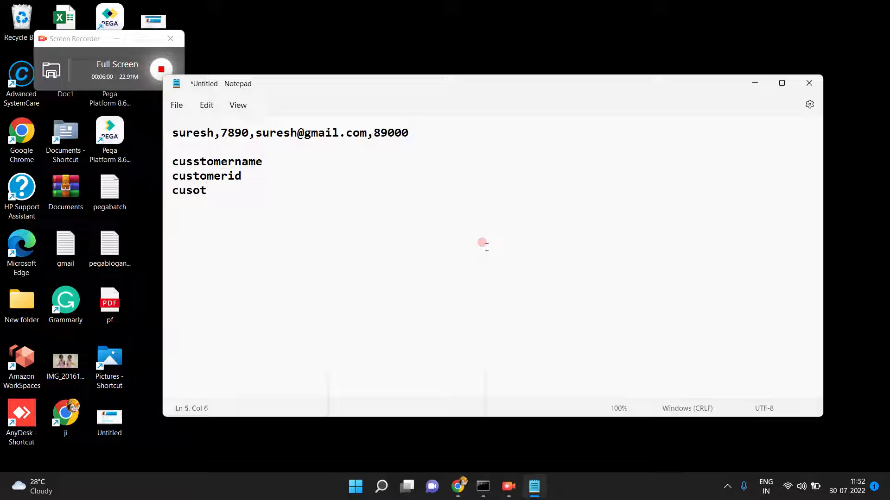
text(meremail)
key(Return)
text(c)
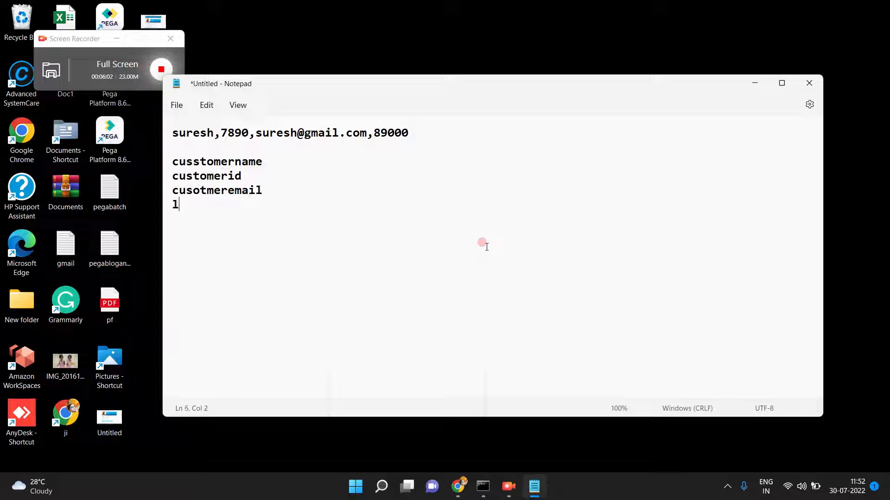
text(ustomerloa)
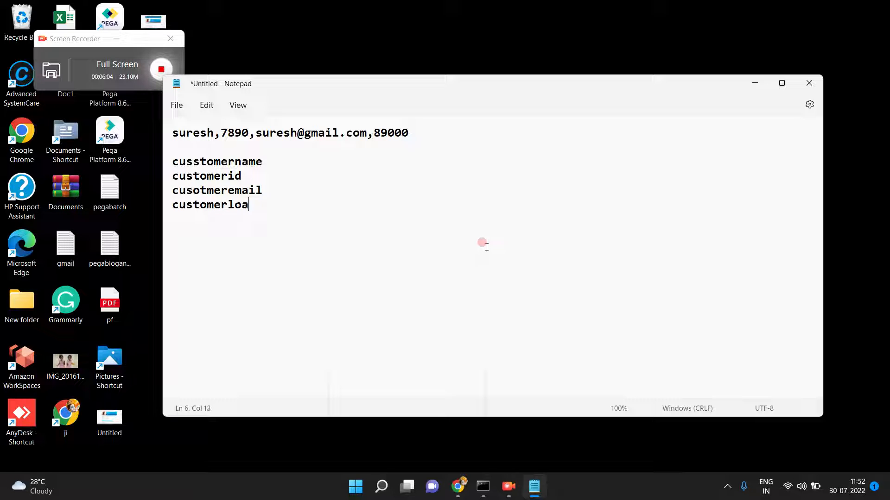
text(namout)
- Start a new Parse Delimited rule on InsuranceClaim via Create > Integration-Mapping > Parse Delimited
click(459, 486)
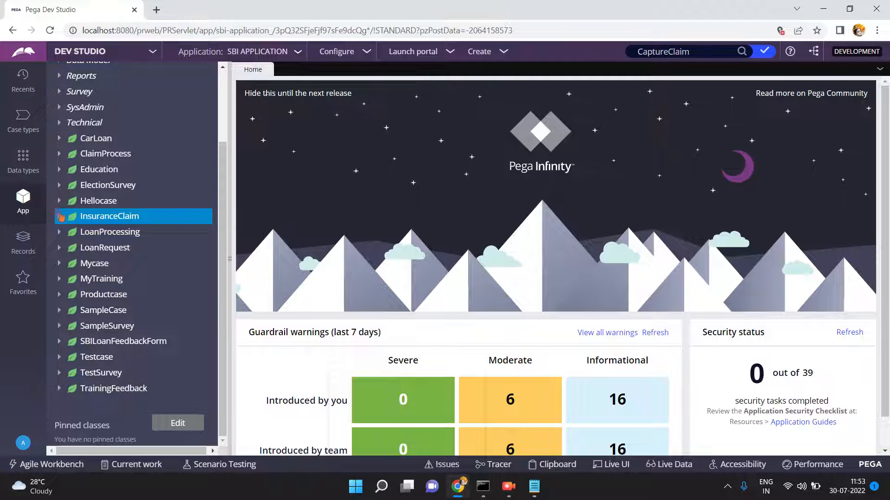
click(59, 216)
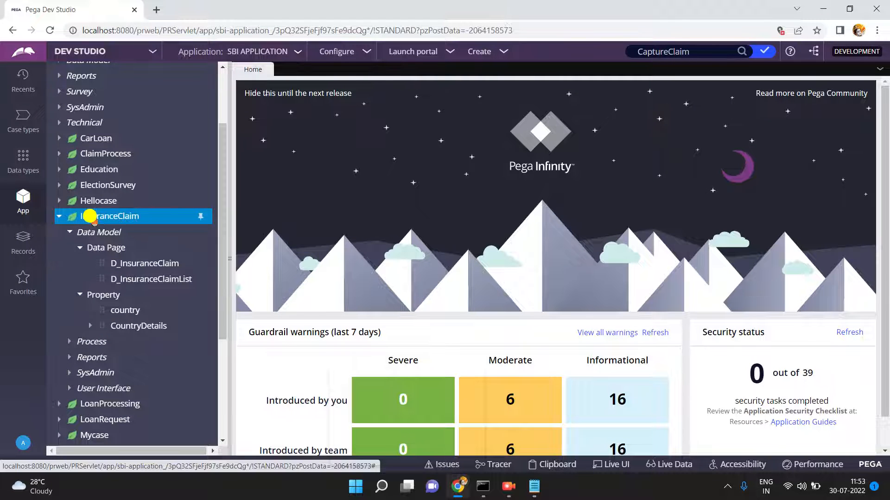
right_click(90, 216)
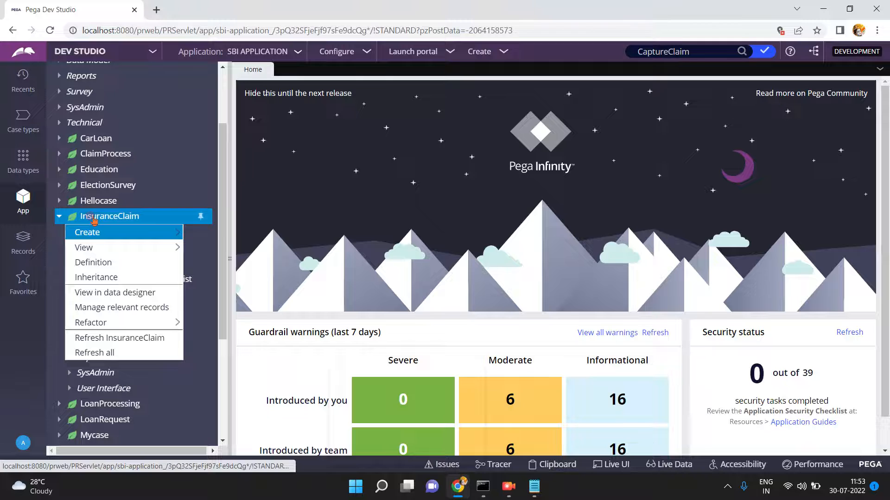
mouse_move(97, 232)
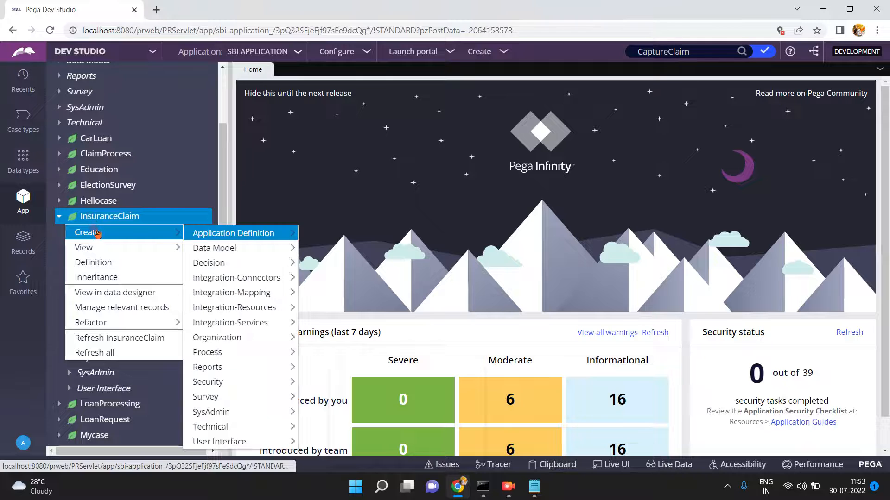
click(218, 298)
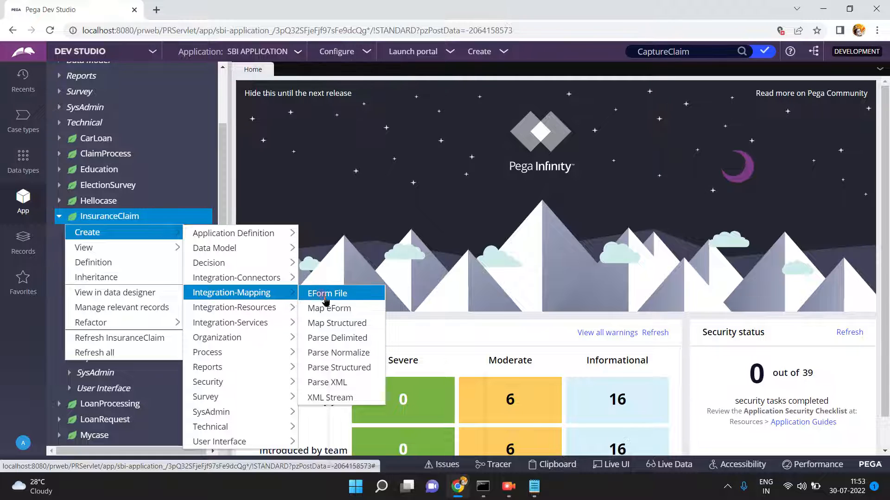
click(327, 342)
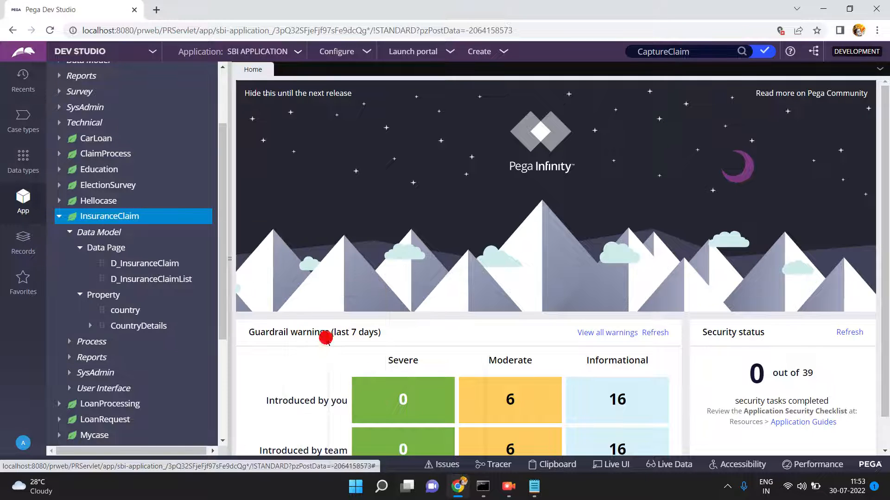
click(230, 258)
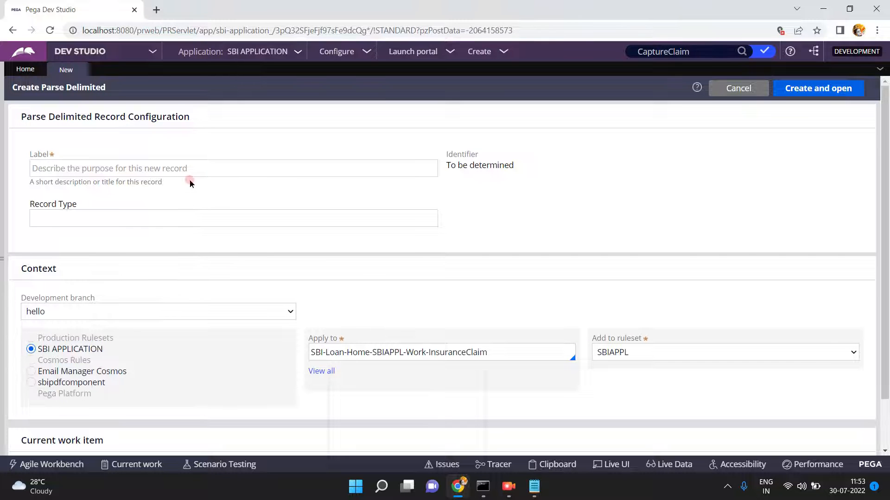
- Enter label mapcustomerdetails and record type Customer, and set the development branch to [No branch]
click(188, 169)
text(map)
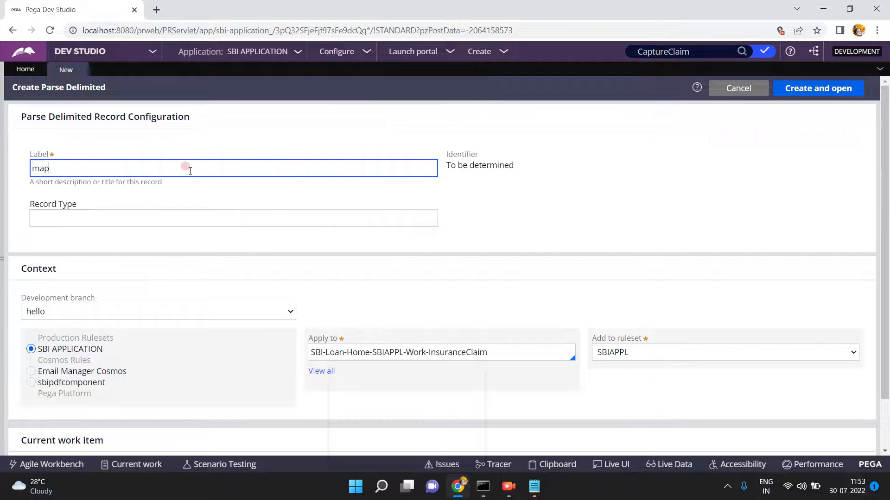
text(customerdetails)
click(188, 192)
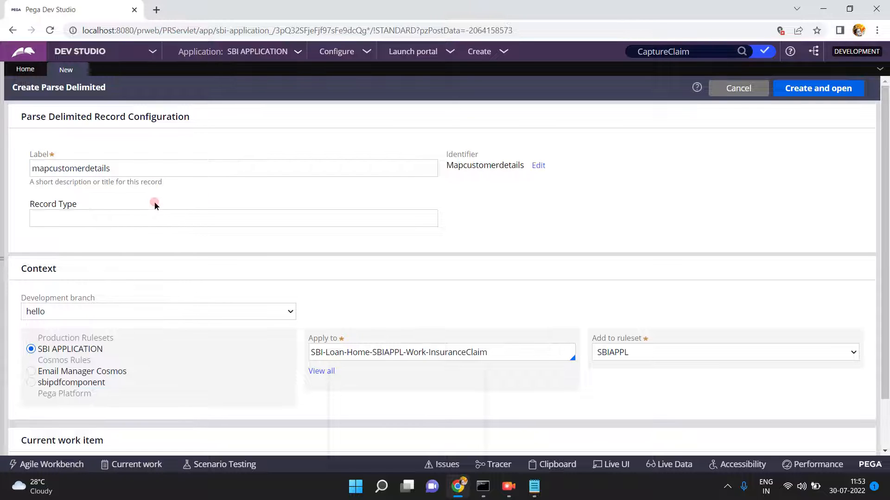
click(126, 224)
text(Customer)
click(35, 311)
click(44, 337)
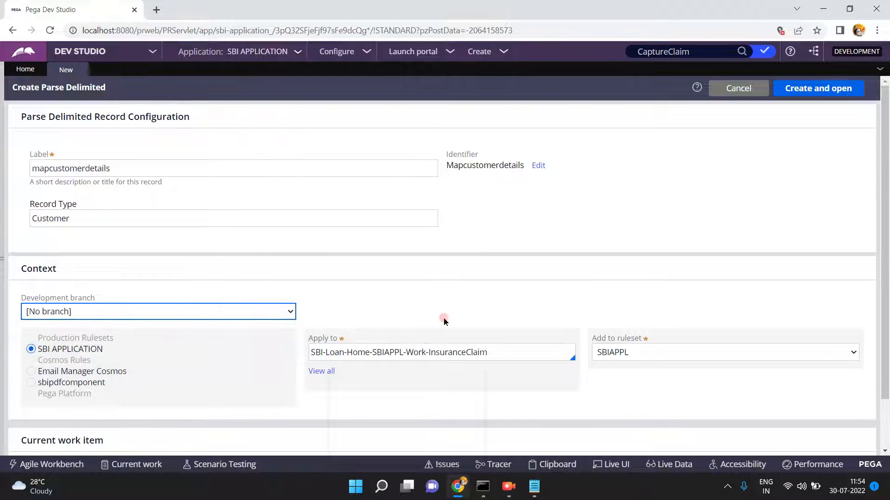
click(618, 402)
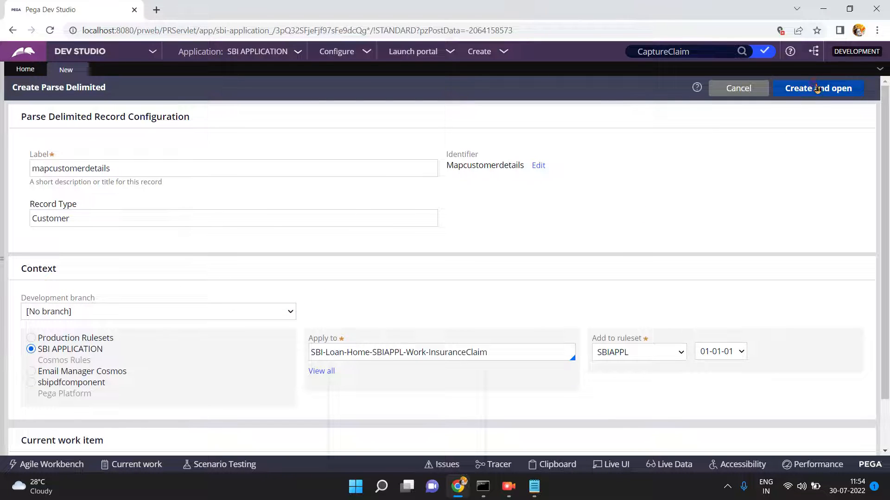
click(435, 352)
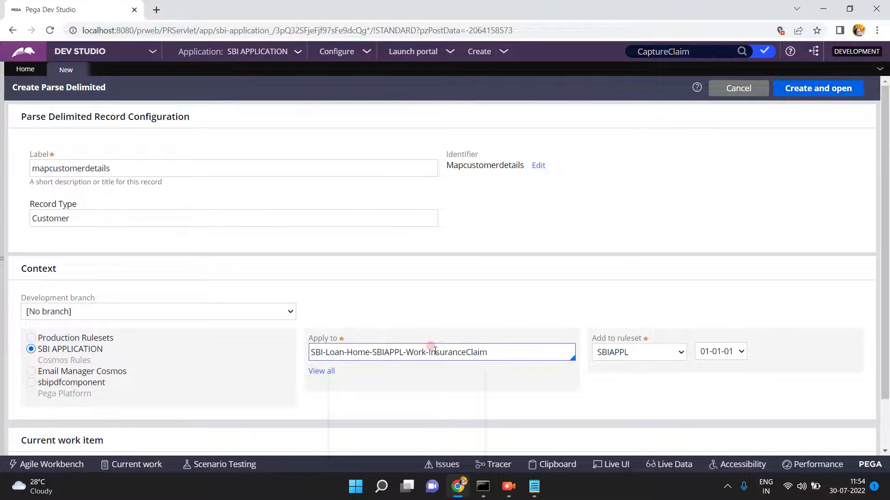
triple_click(507, 356)
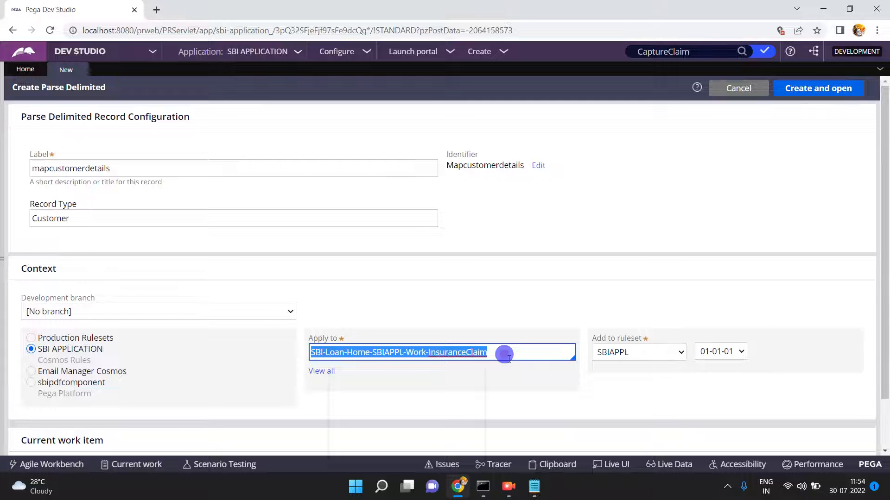
- Create and open the mapcustomerdetails rule, keeping Custom Definition as the field format
click(790, 92)
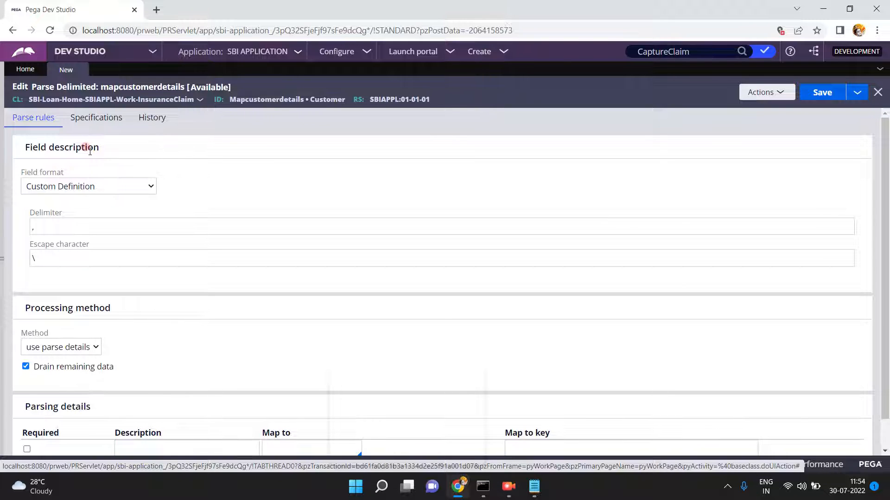
triple_click(70, 146)
click(52, 170)
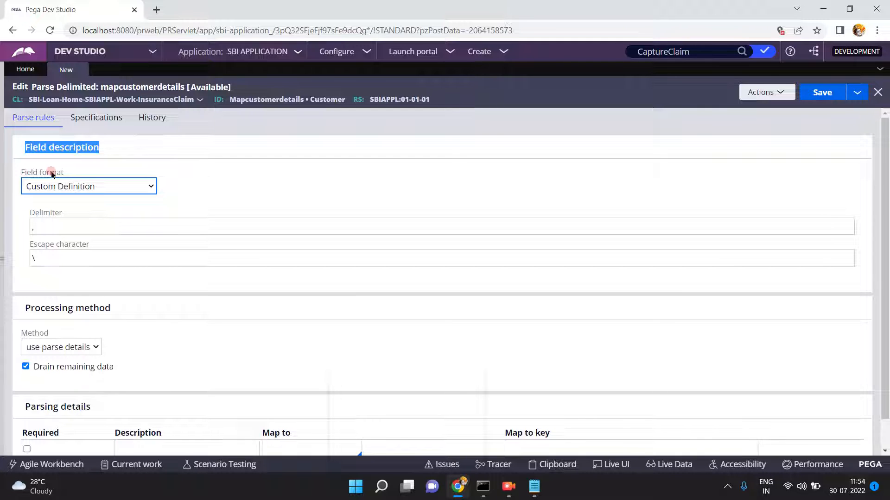
click(52, 189)
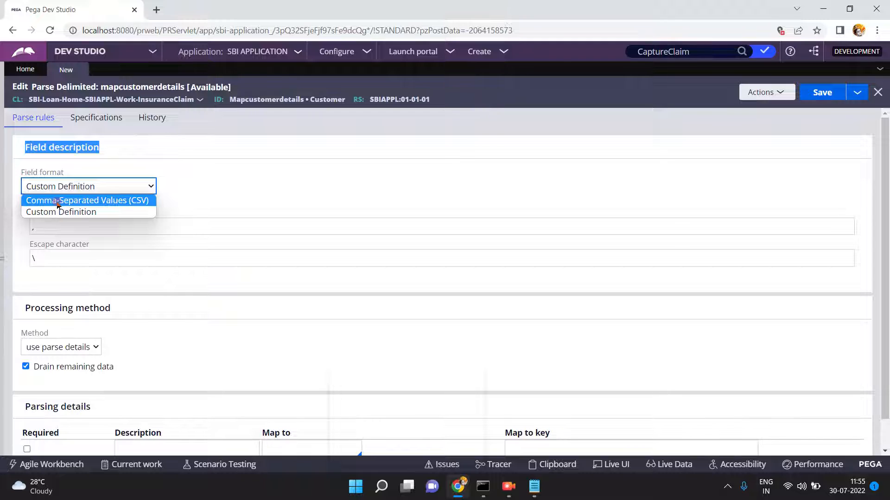
click(41, 171)
triple_click(42, 172)
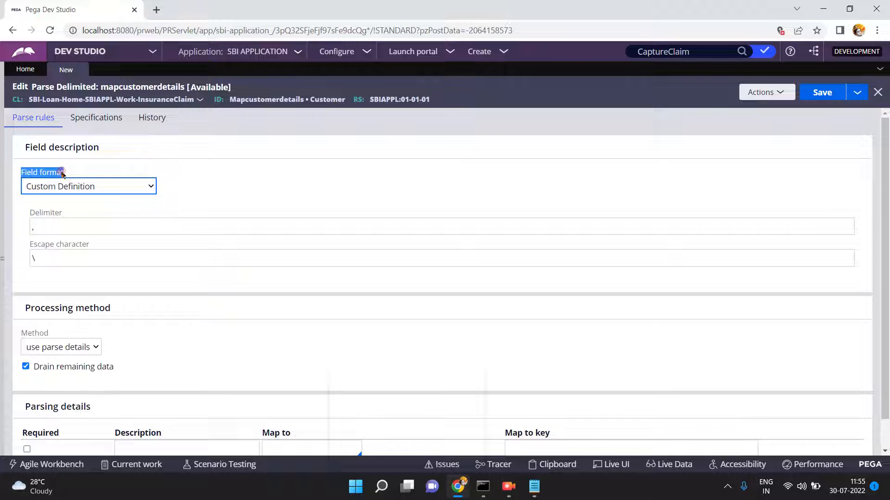
- Switch the field format to CSV and back to Custom Definition, then select the comma delimiter
click(535, 486)
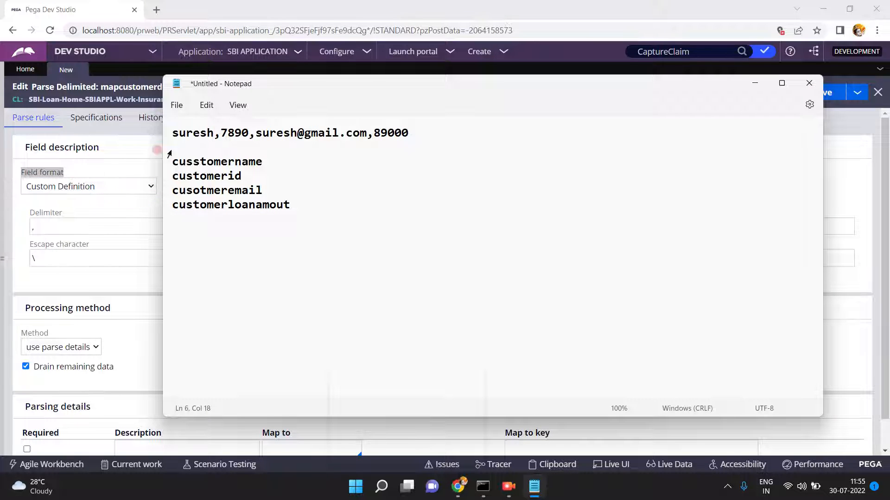
click(105, 168)
click(89, 186)
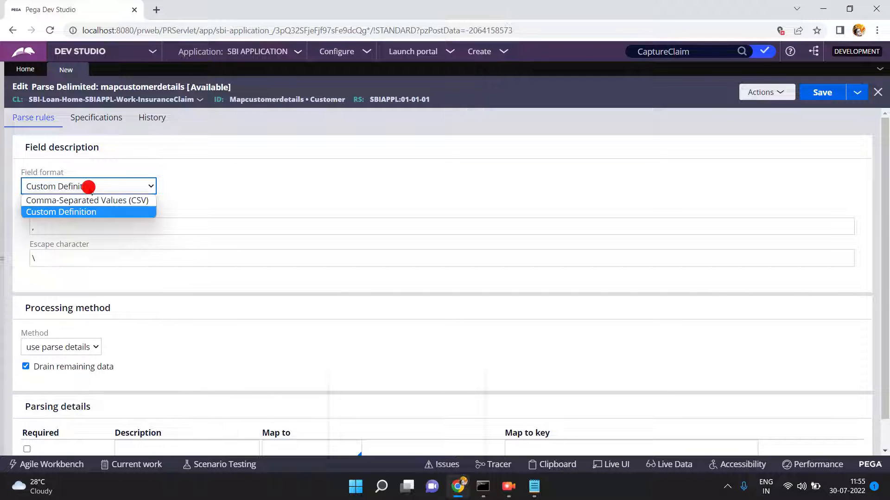
click(84, 202)
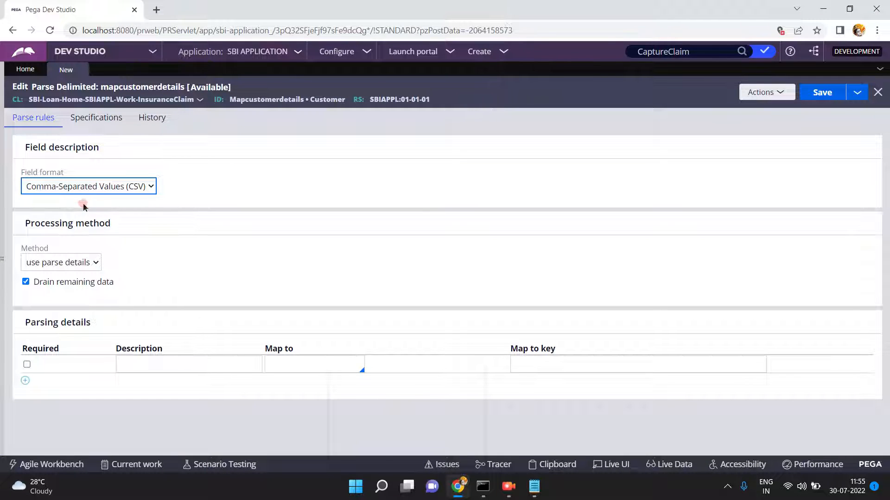
click(76, 188)
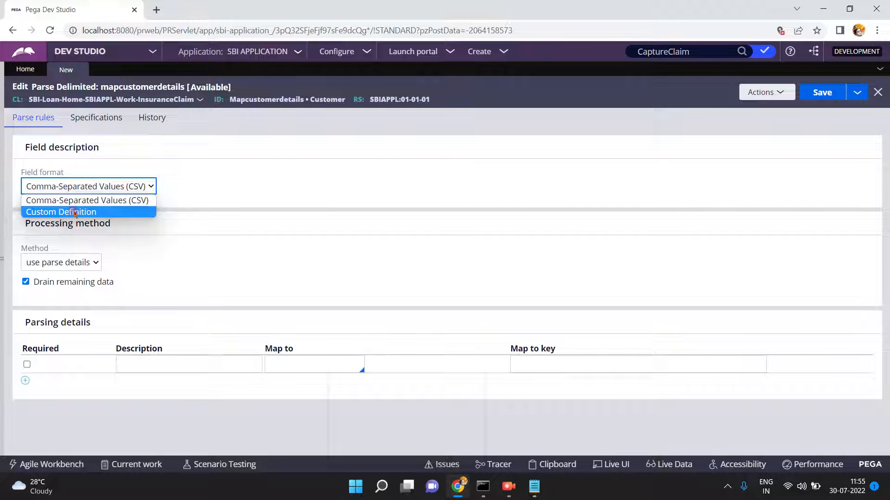
click(72, 211)
click(46, 228)
double_click(44, 228)
- Bring the Notepad sample data forward with the caret at the end of the first line
mouse_move(535, 495)
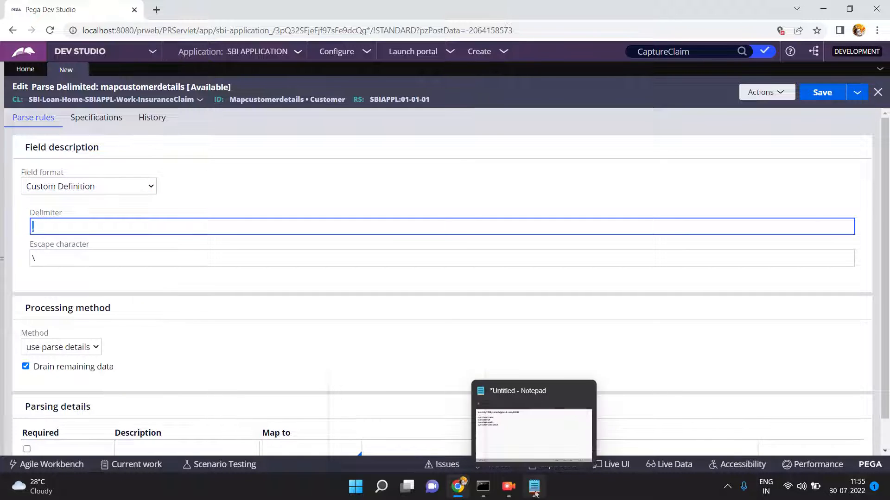
click(535, 495)
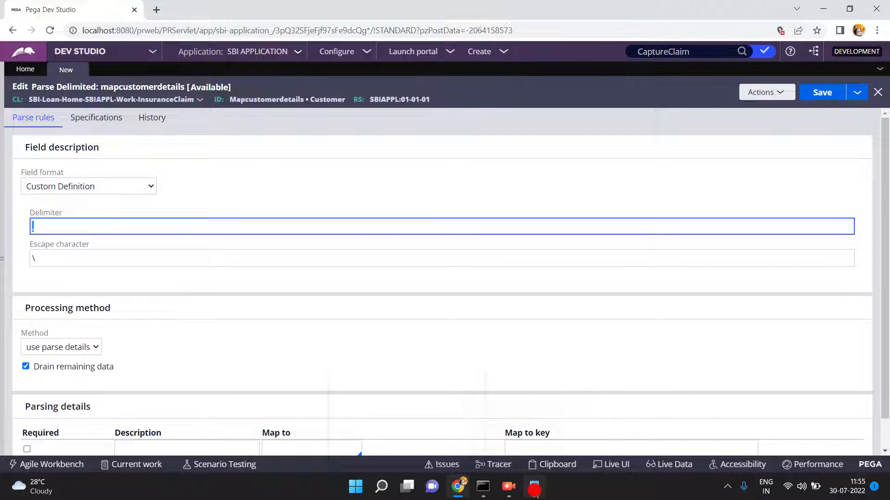
click(419, 129)
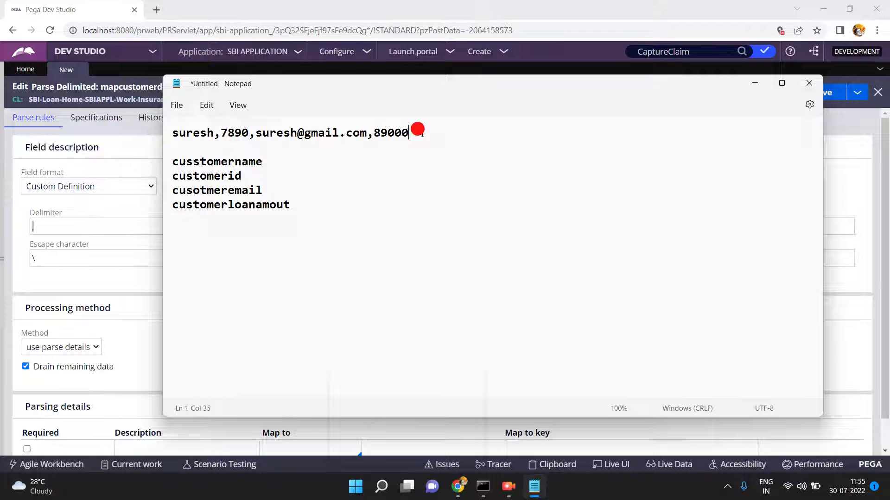
- Add a second sample line: name, customer id, e-mail and 90000 separated by #
key(Return)
key(Return)
key(Return)
text(suresh)
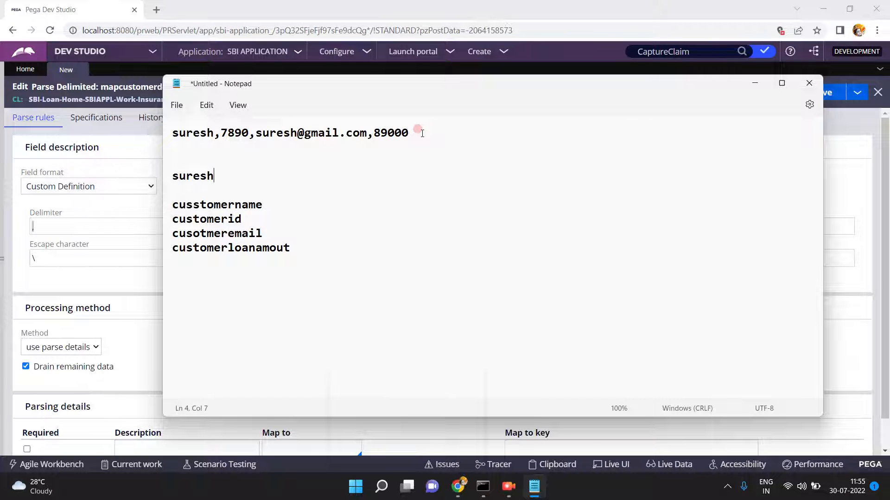
text(@)
key(BackSpace)
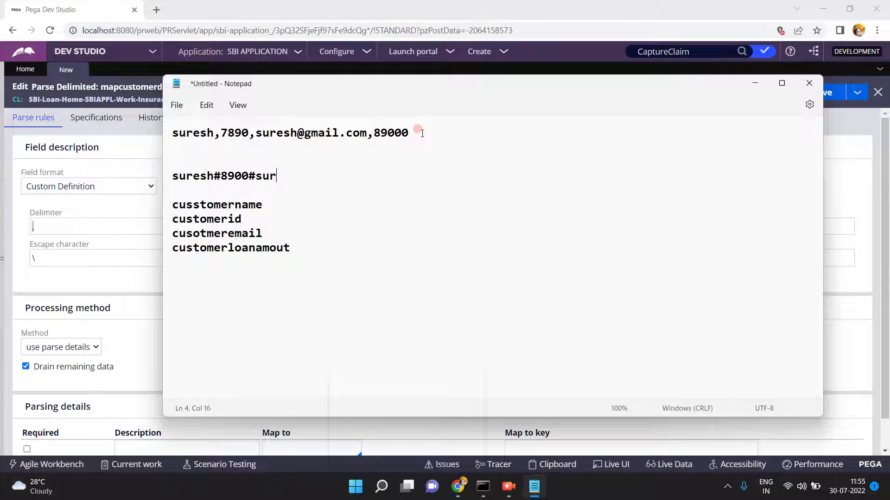
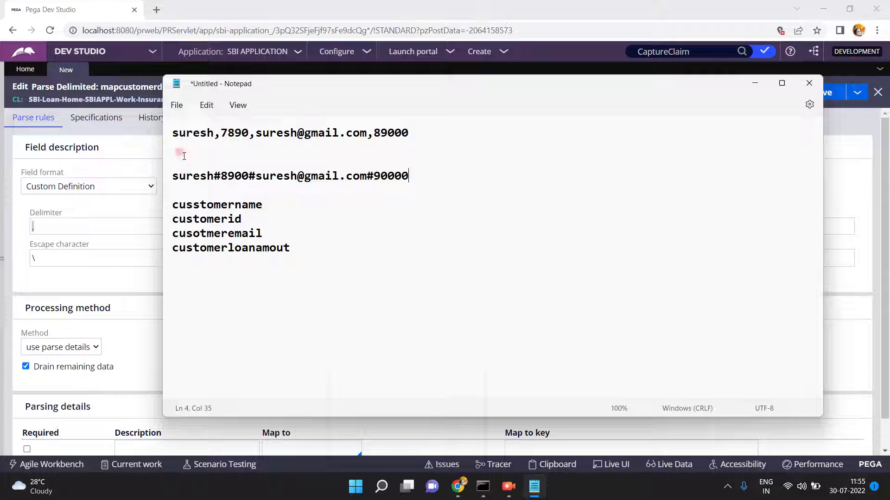
click(65, 188)
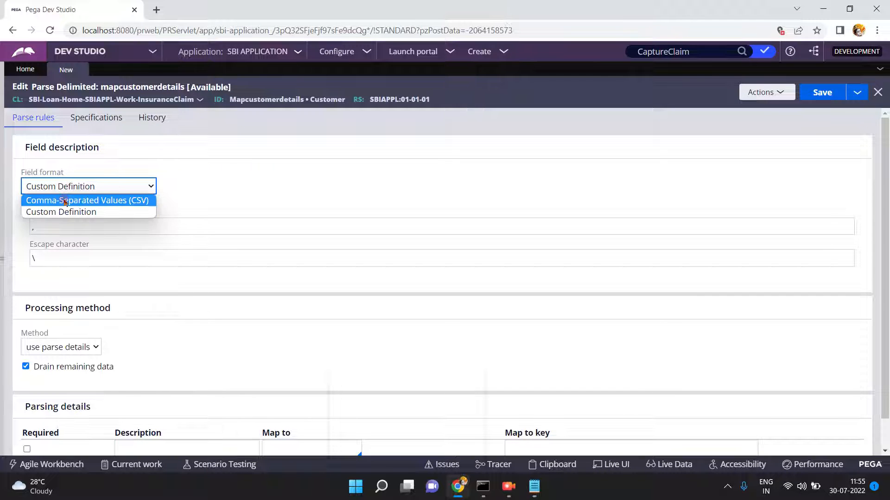
- Keep Custom Definition as the field format and change its delimiter from a comma to #
click(65, 200)
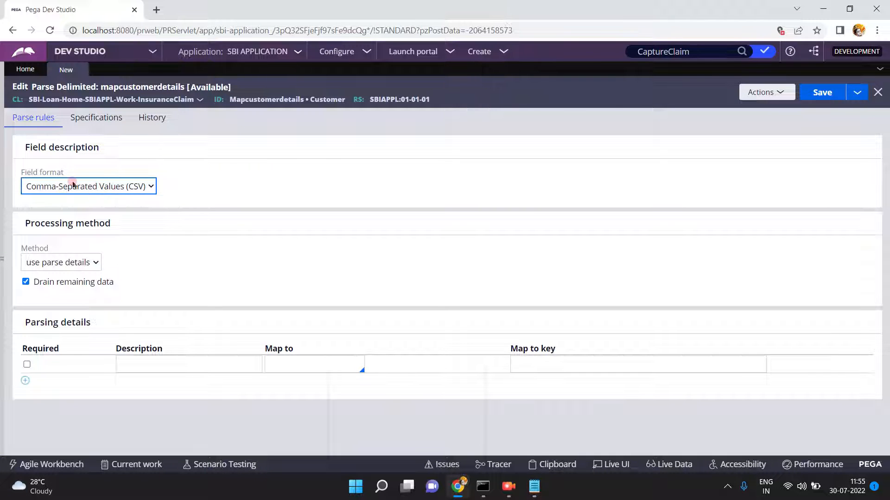
click(73, 186)
click(65, 211)
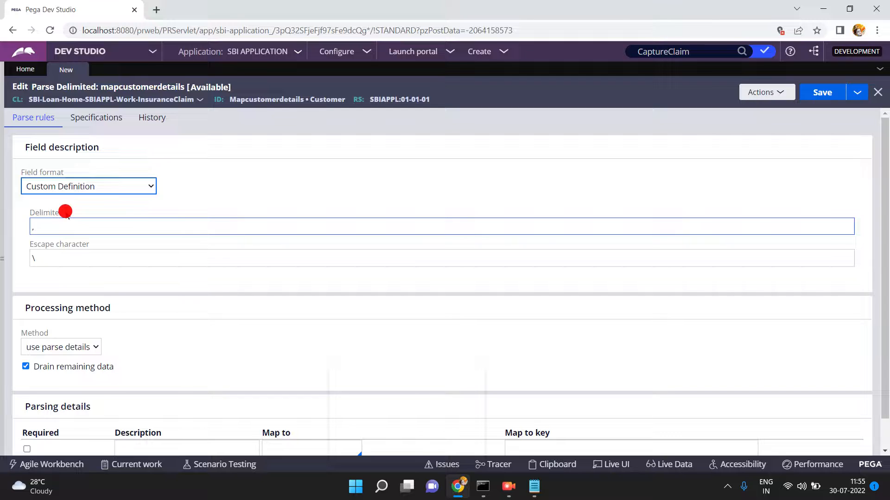
click(46, 224)
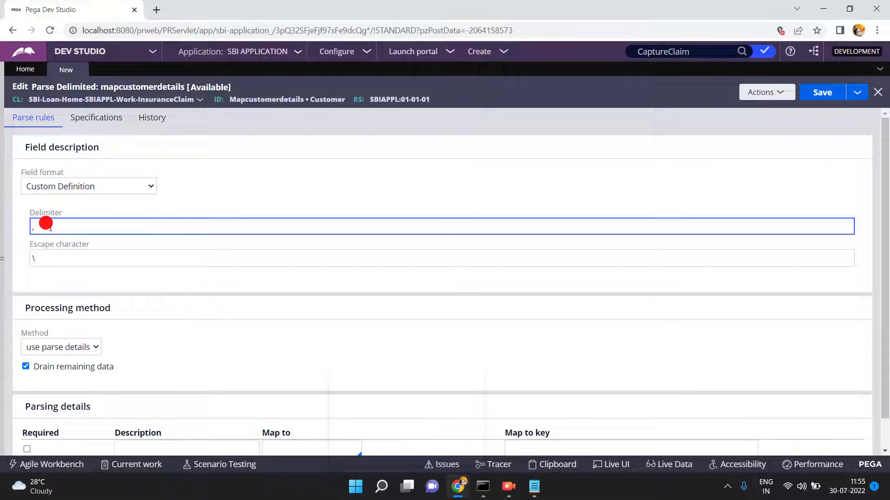
key(BackSpace)
text(#)
double_click(50, 255)
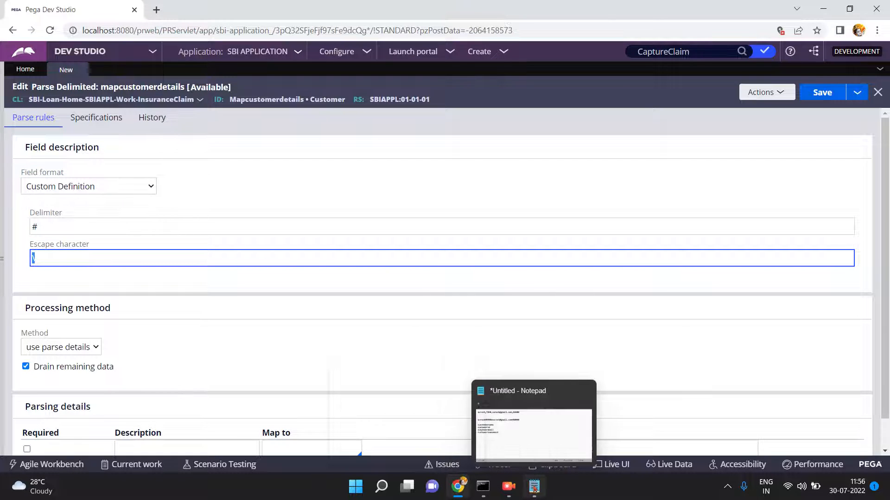
click(535, 490)
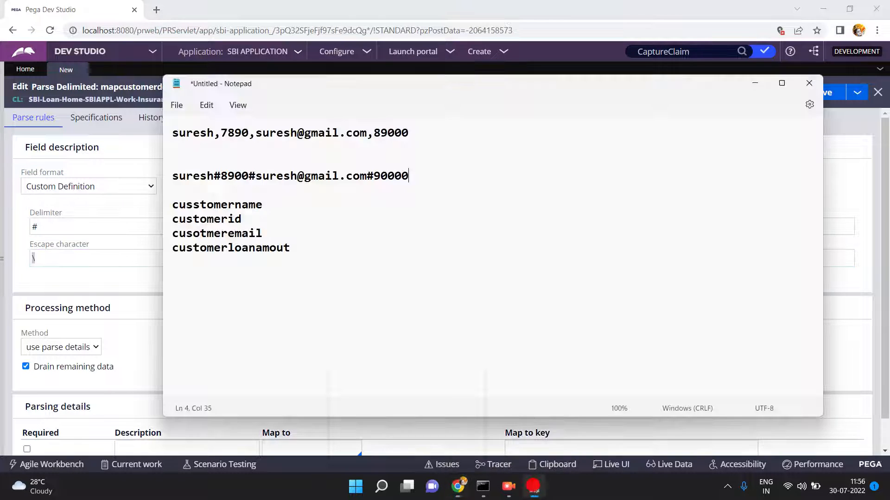
- Change the e-mail's @ to # and put a backslash before the e-mail's # sign
click(304, 176)
key(BackSpace)
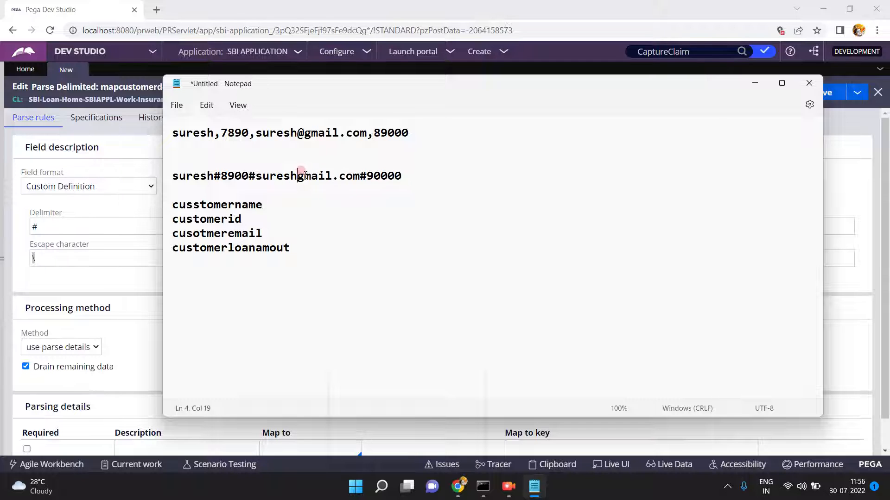
text(#)
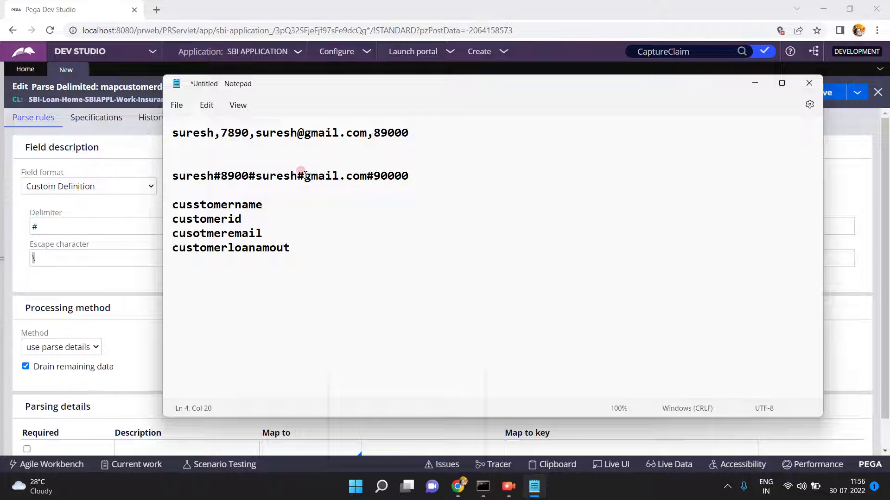
click(213, 176)
drag(255, 176, 376, 179)
click(409, 176)
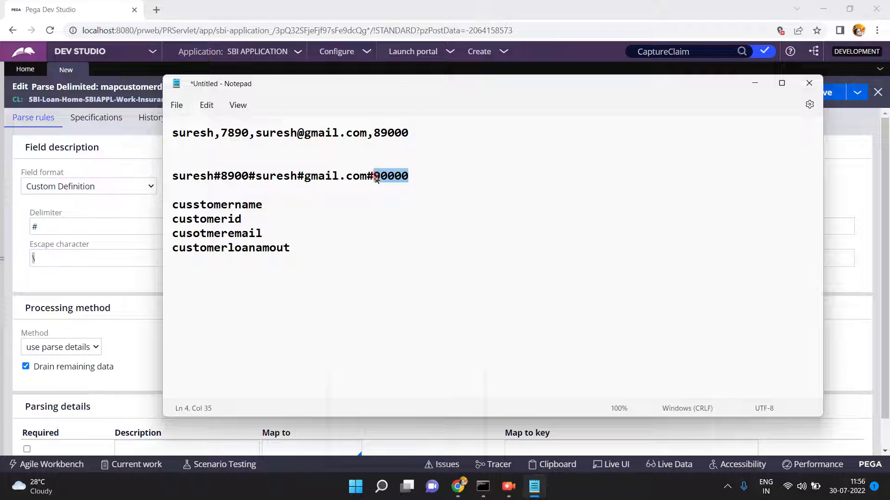
click(297, 176)
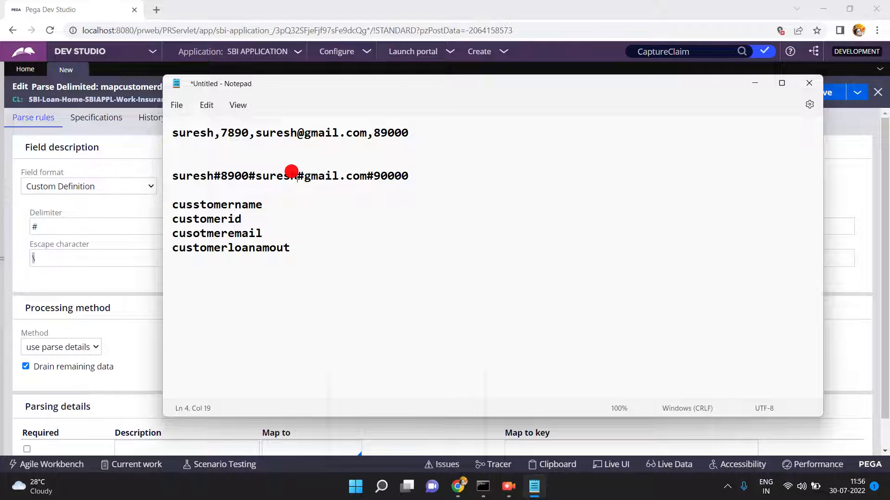
text(\)
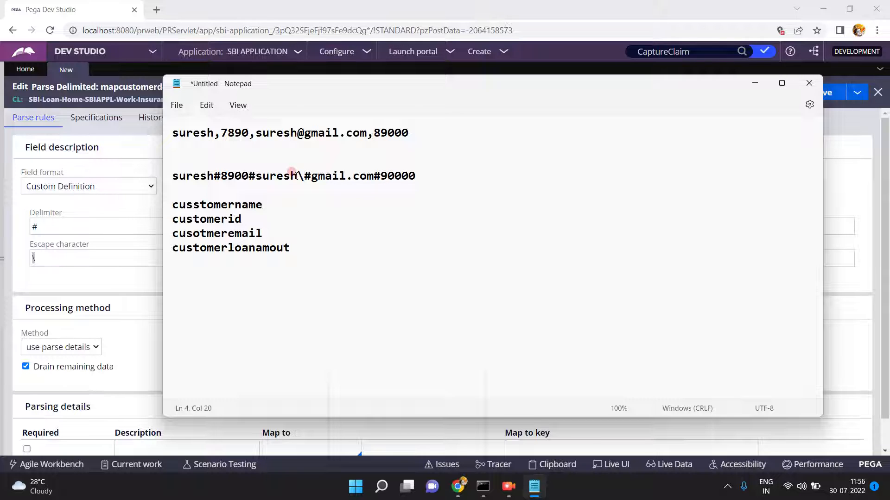
- Split the record so each #-prefixed value sits on its own line, removing the backslash
click(214, 176)
key(Return)
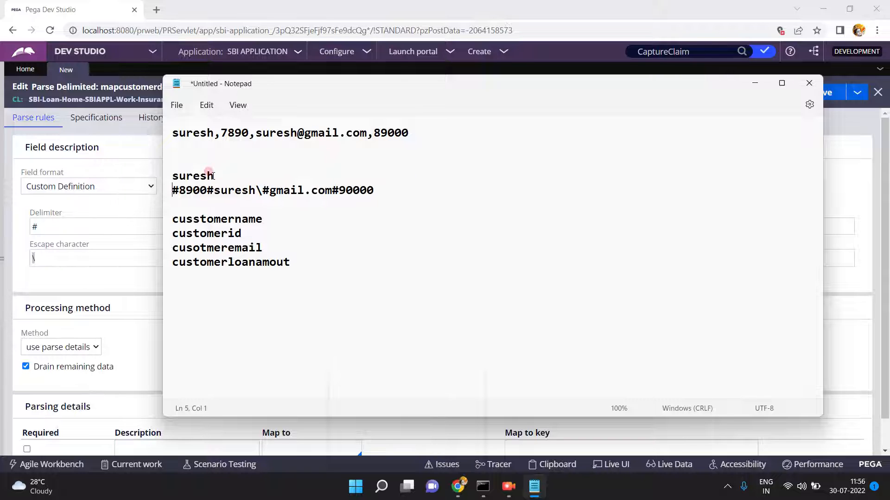
click(208, 190)
key(Return)
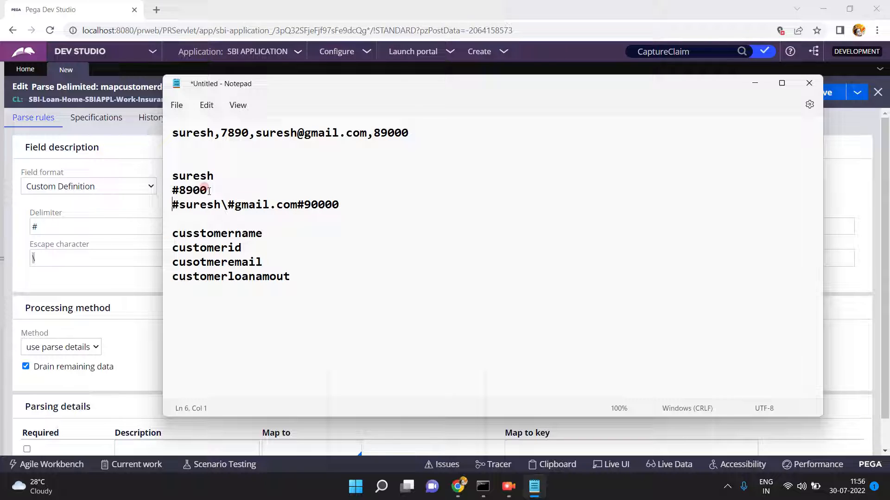
click(297, 206)
key(Return)
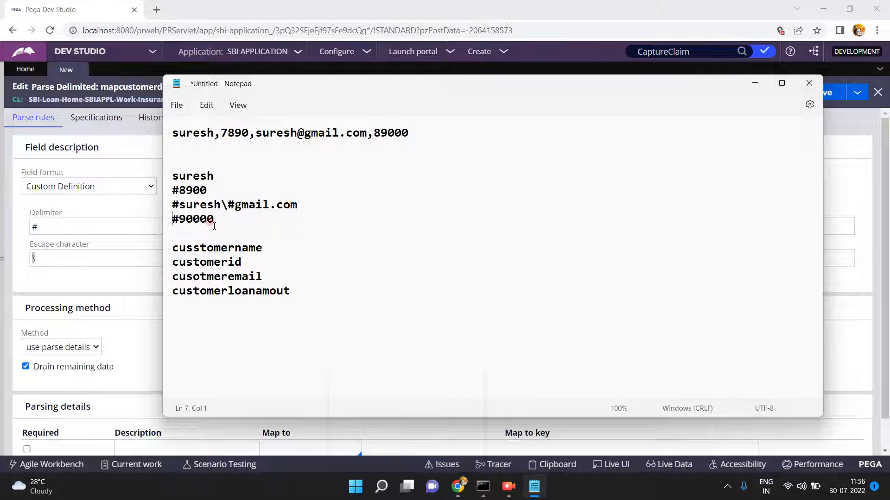
click(225, 205)
key(BackSpace)
key(Return)
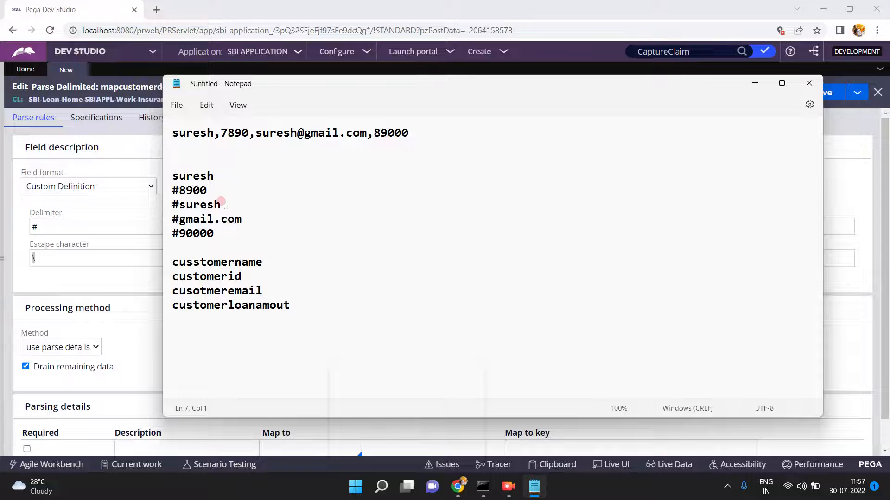
click(53, 256)
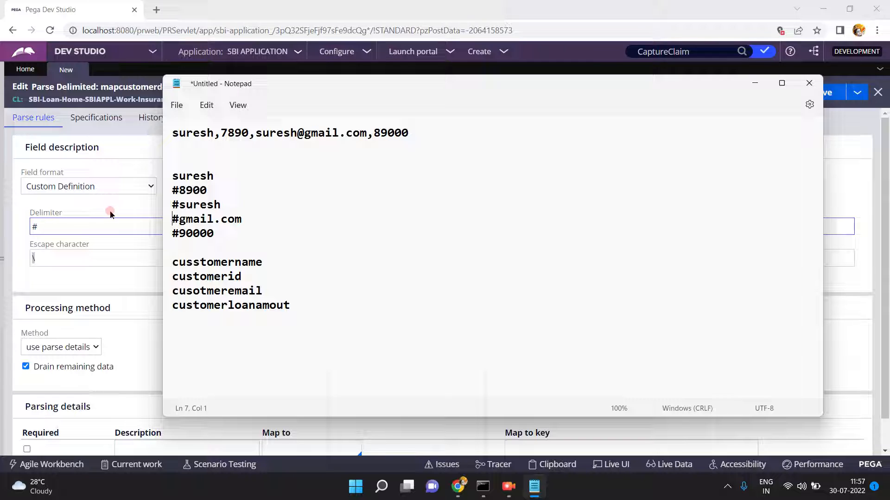
click(412, 132)
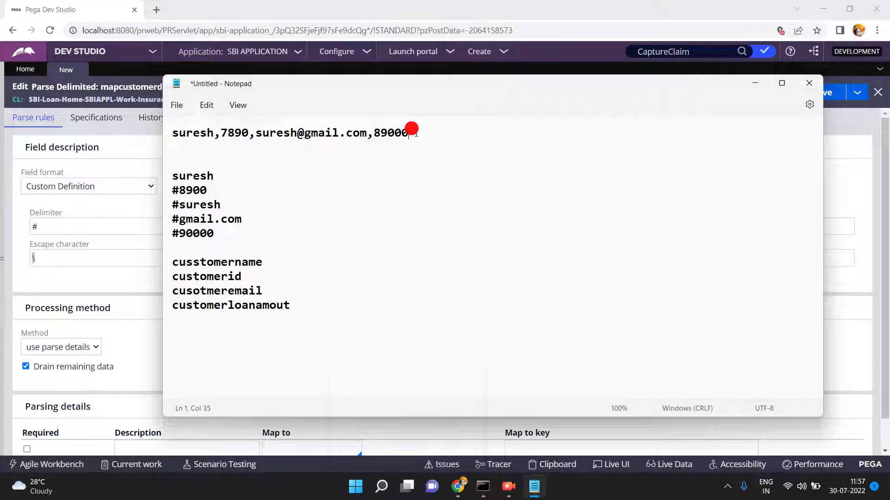
- Change the parse rule's field format from Custom Definition to Comma-Separated Values (CSV)
triple_click(412, 132)
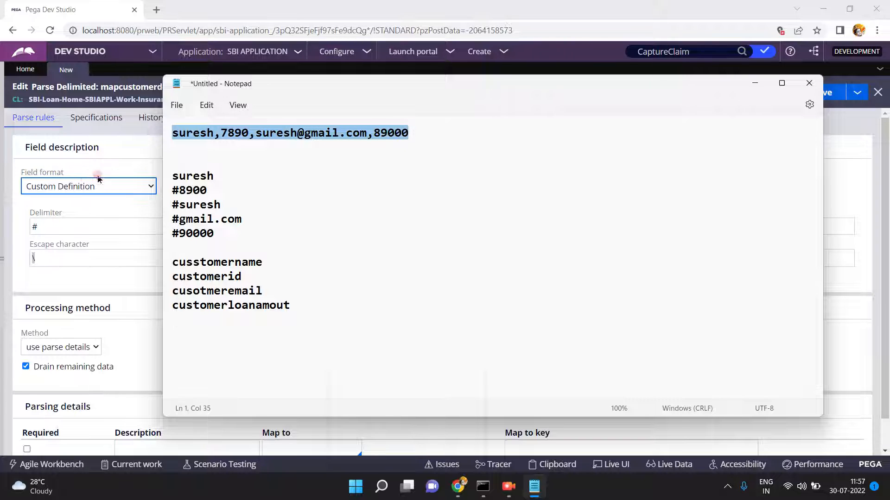
click(79, 187)
click(67, 202)
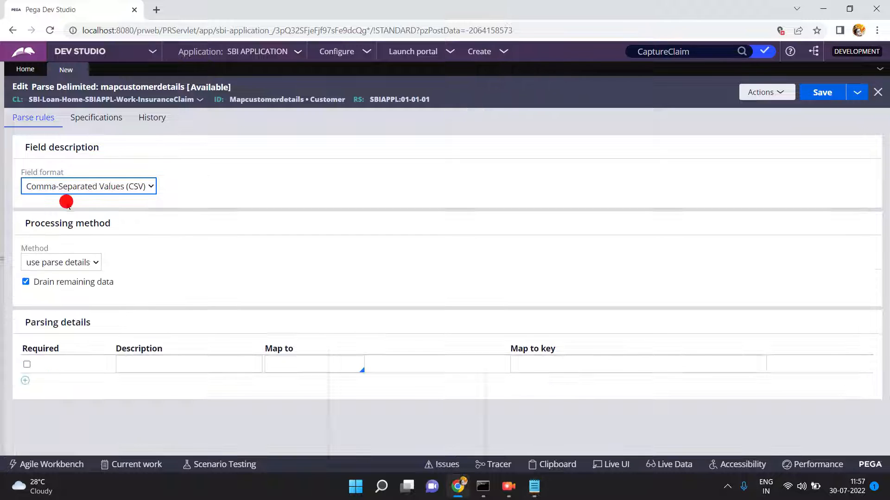
click(156, 242)
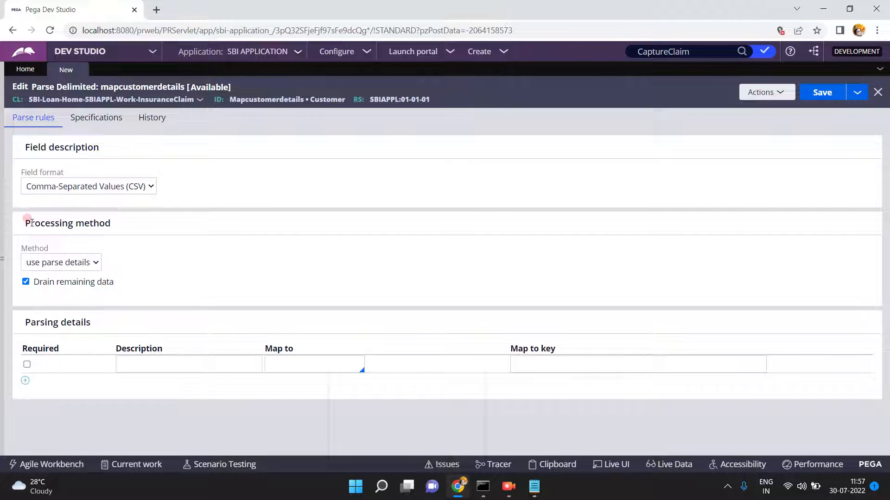
drag(31, 223, 125, 224)
click(58, 263)
click(57, 263)
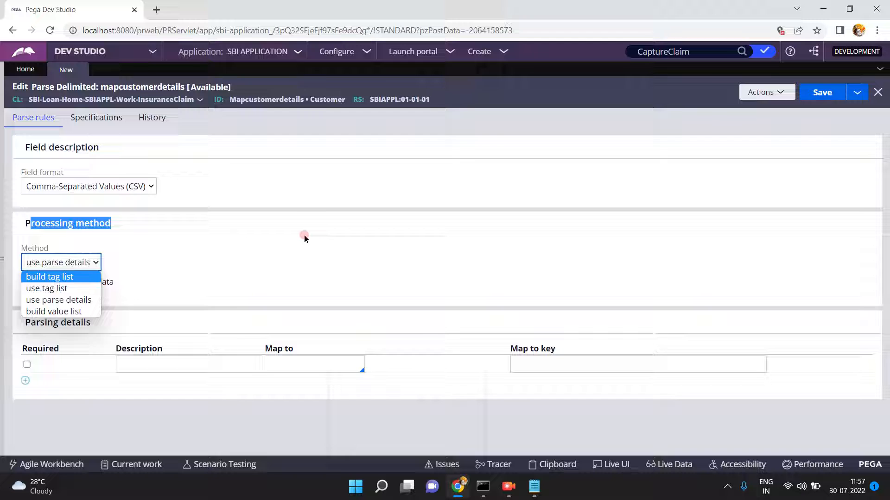
- Keep the method as use parse details, review Drain remaining data, and return to Notepad
click(75, 302)
click(151, 287)
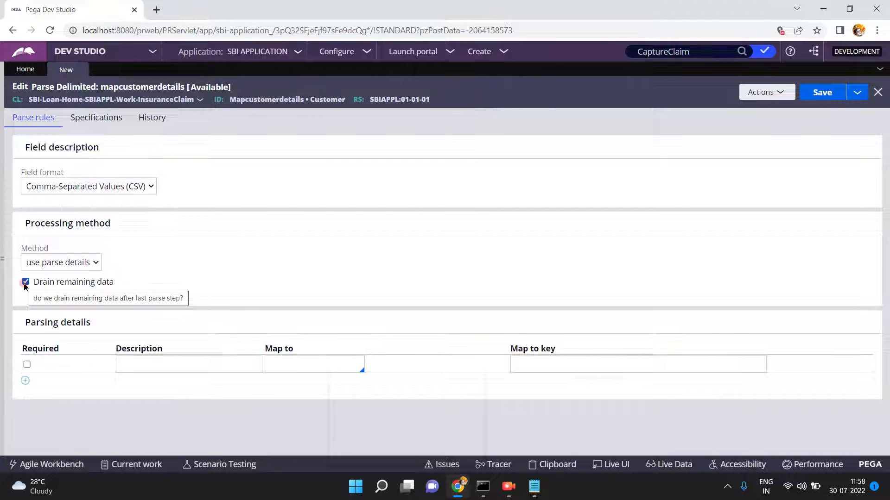
click(46, 268)
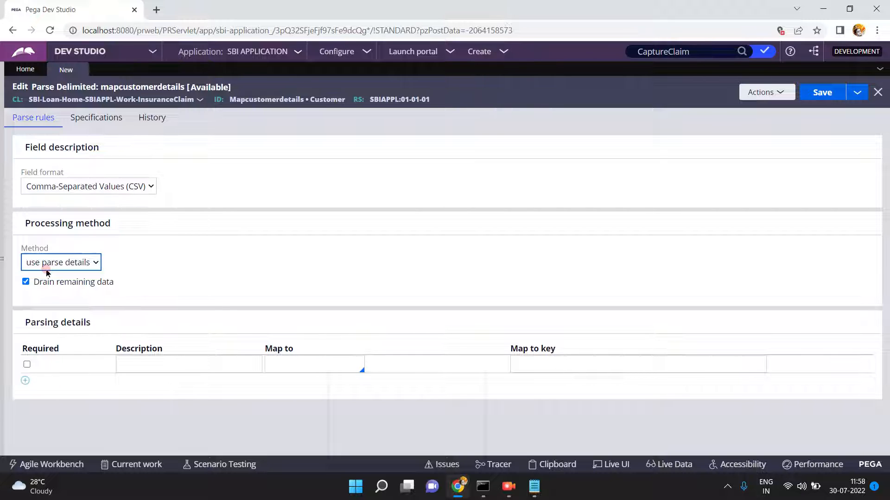
click(534, 492)
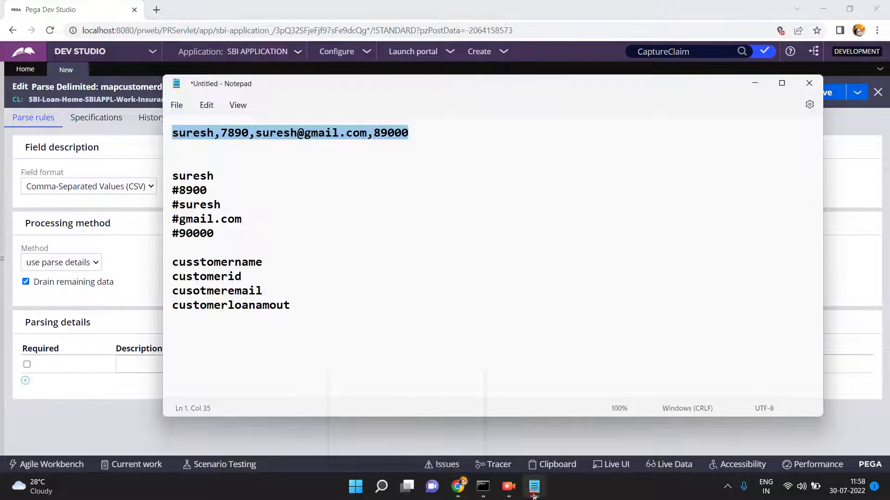
- Append ',India' after 89000 on the first Notepad line, then reselect the line up to 89000
click(283, 171)
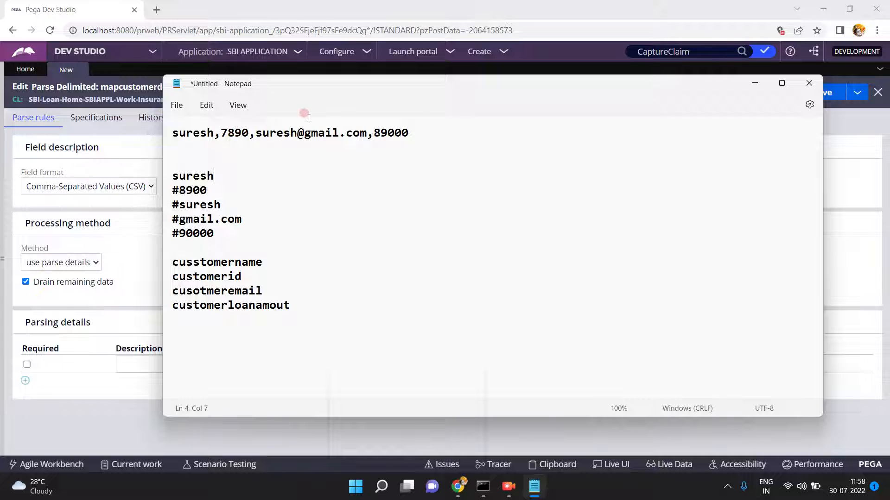
click(430, 129)
text(,India)
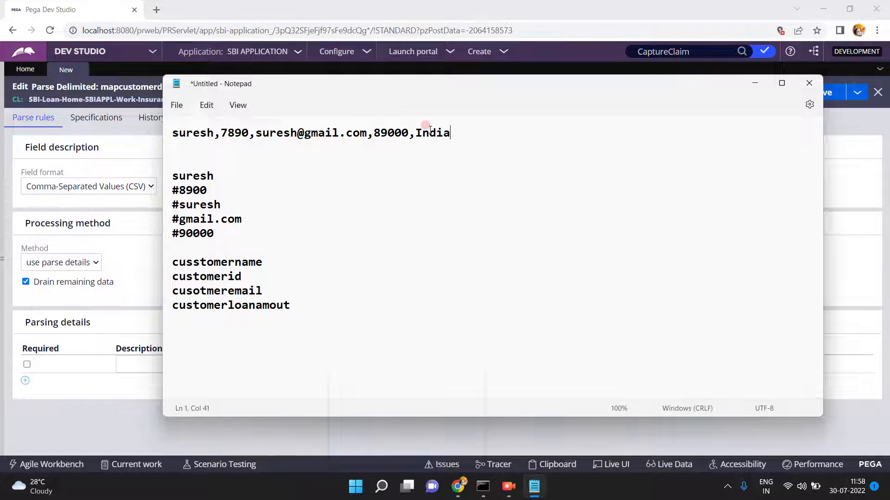
key(shift+Left)
key(shift+Left)
key(shift+Left)
key(shift+Left)
key(shift+Left)
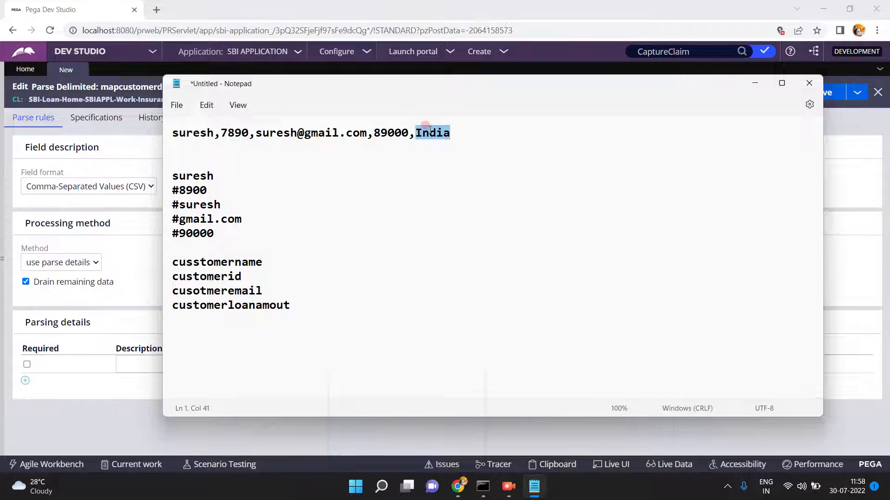
key(shift+Left)
key(Left)
key(shift+Home)
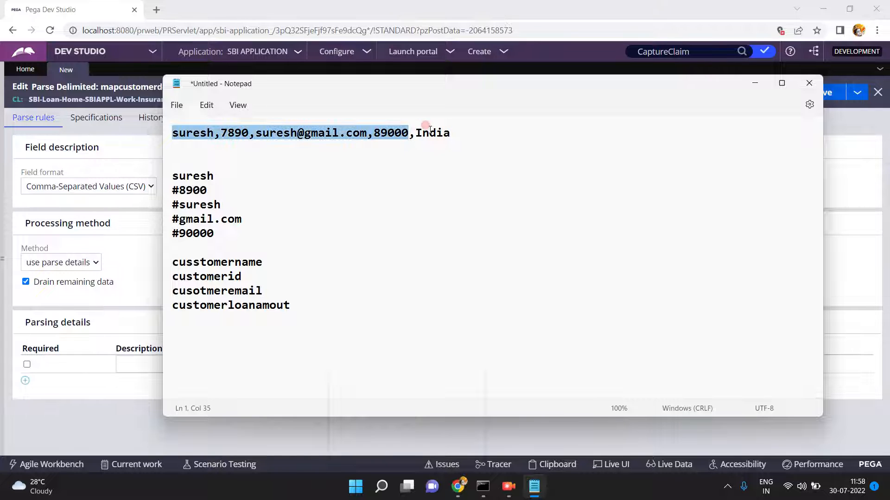
click(91, 292)
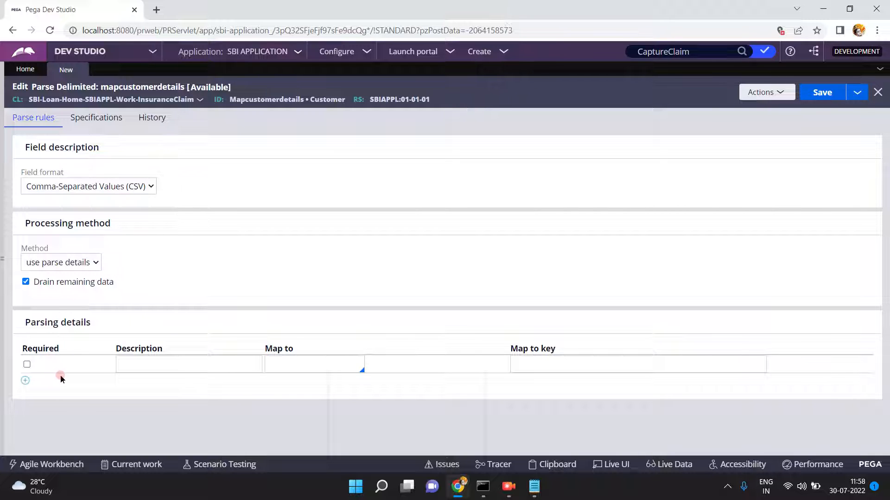
- Describe the first parsing row as 'customer name', checking the first value in the Notepad sample
click(133, 364)
text(customer name)
key(Tab)
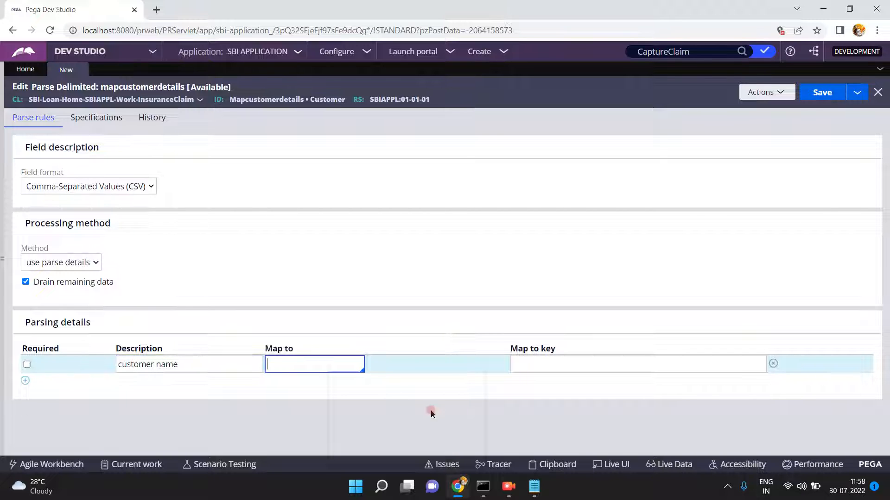
click(535, 488)
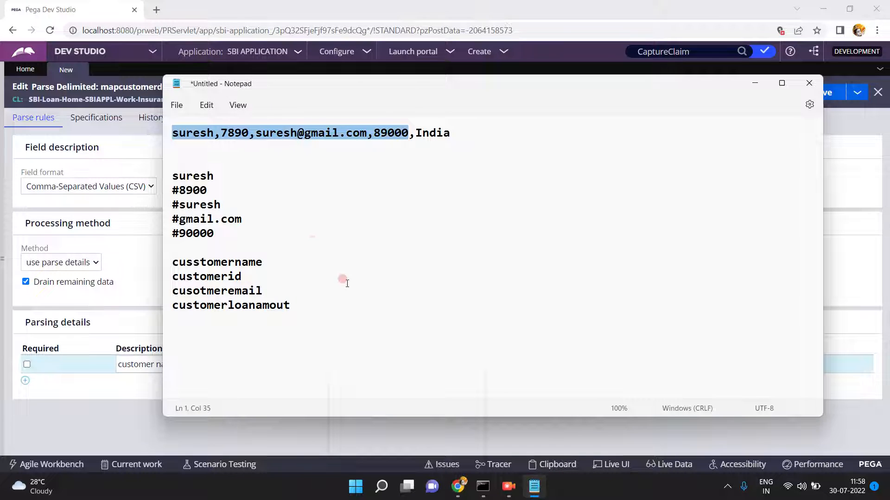
double_click(275, 185)
click(215, 133)
double_click(215, 133)
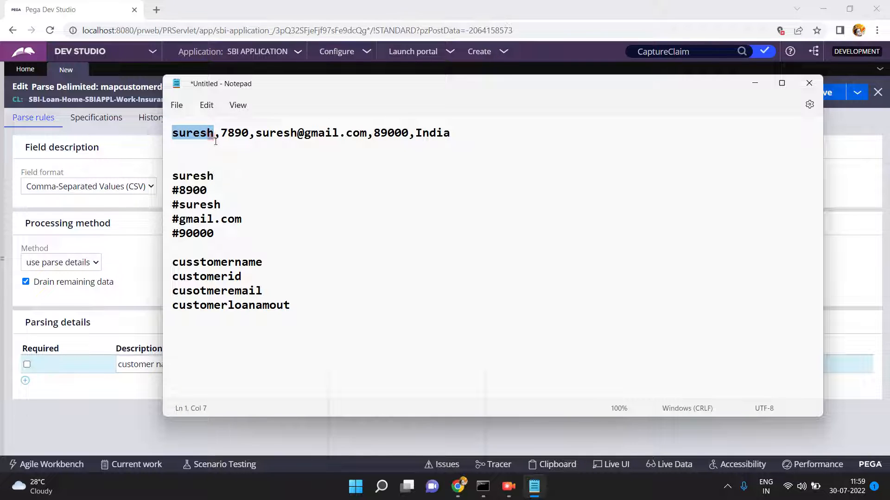
click(129, 403)
- Map the customer name row via Clipboard to the .firstname property
click(266, 364)
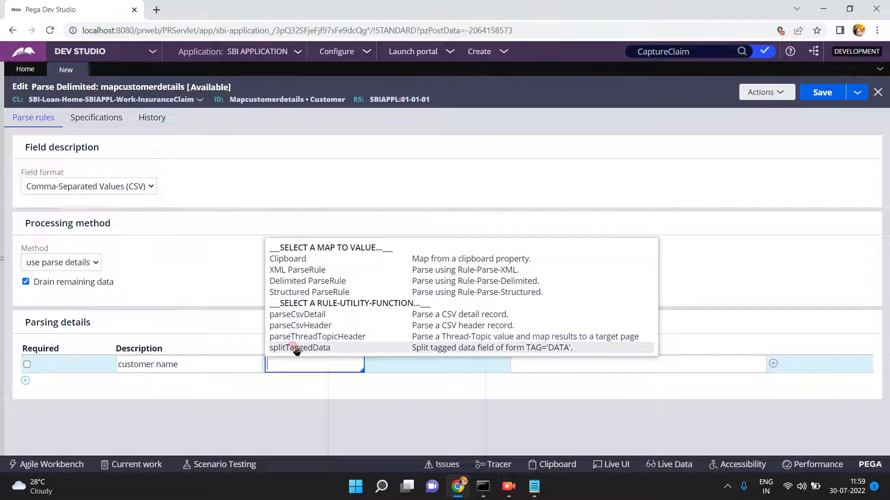
click(297, 263)
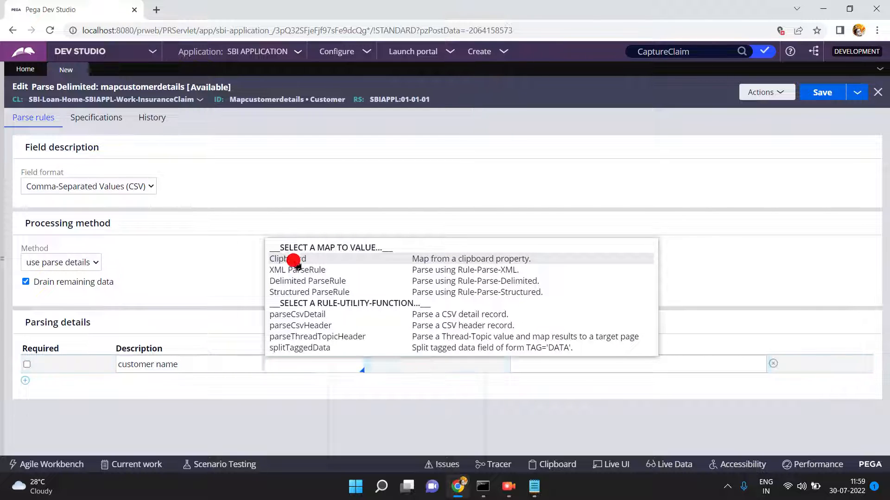
click(551, 360)
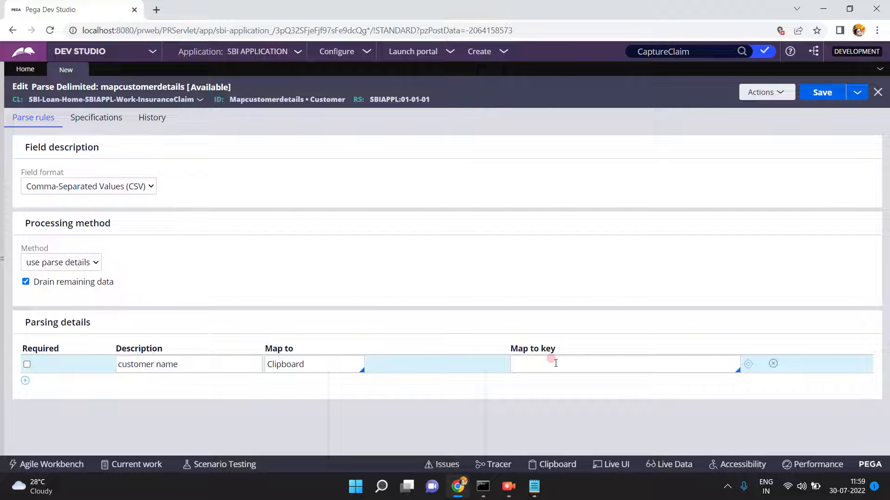
text(.)
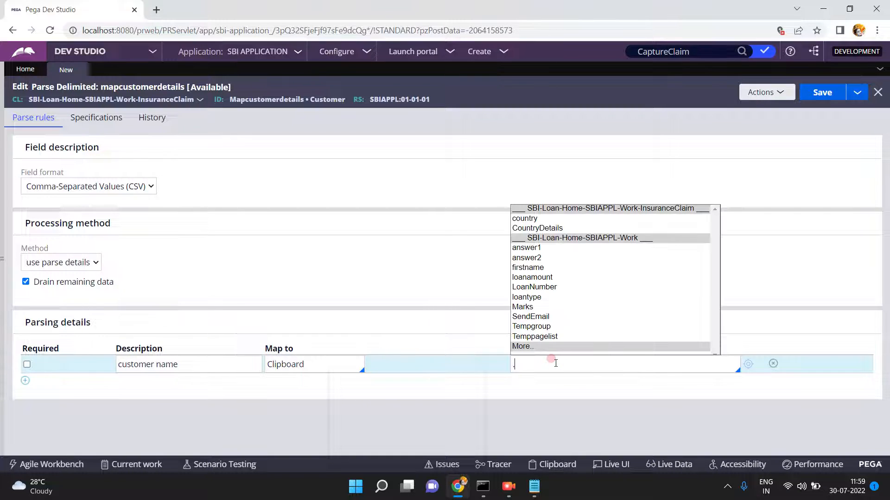
click(530, 269)
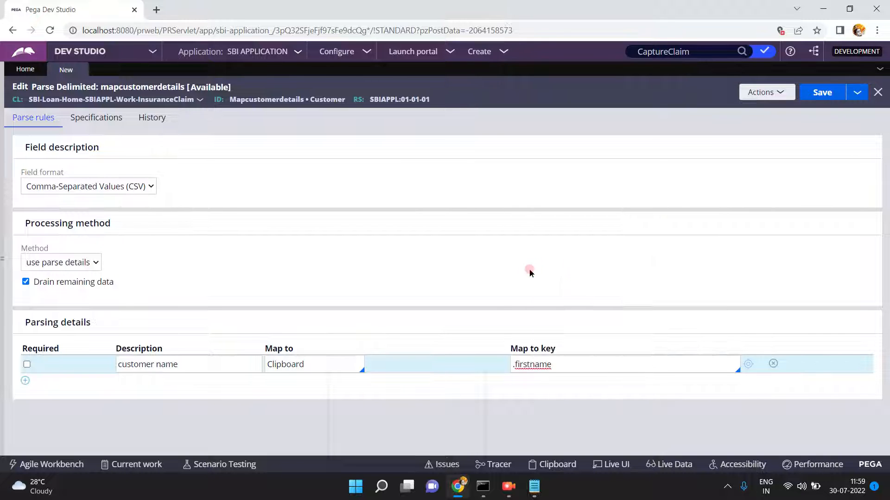
- Add a second parsing row described 'Customer Id'
click(25, 381)
click(142, 382)
text(Customer Id)
key(Tab)
- Map the Customer Id row via Clipboard to the .answer1 property
text(C)
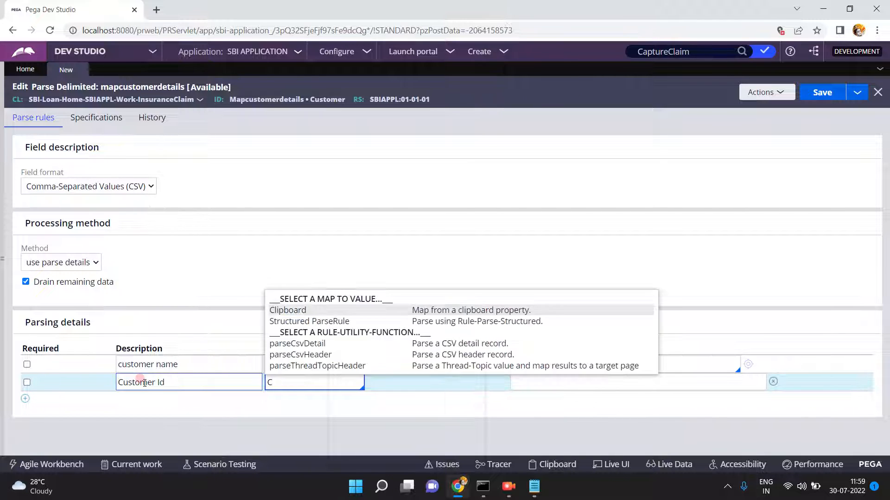
click(283, 310)
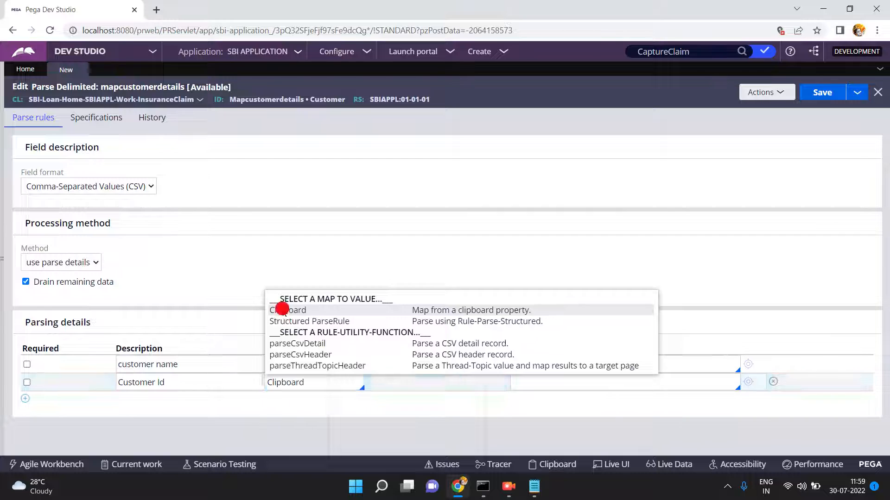
click(541, 384)
text(.)
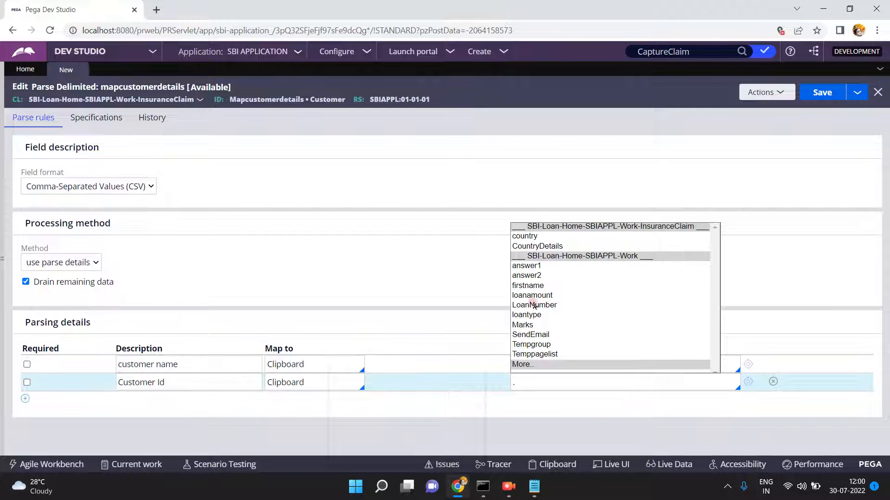
click(527, 267)
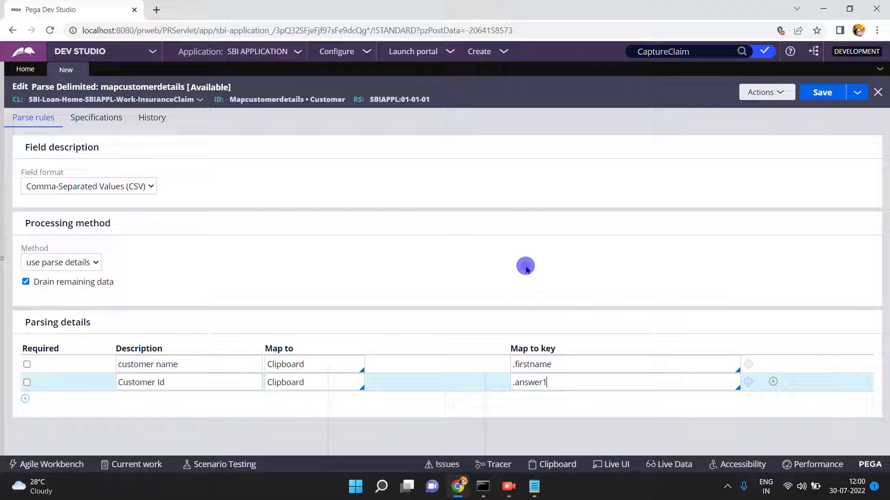
- Add a third parsing row described 'Customer Email'
click(25, 399)
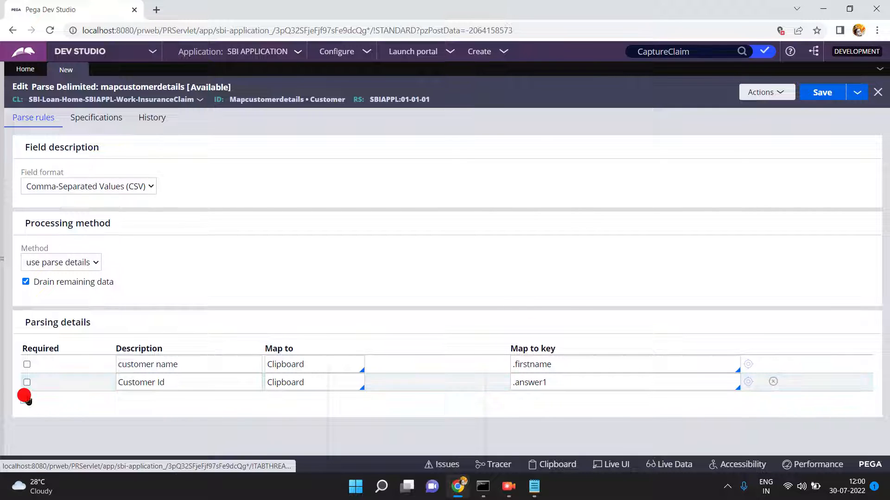
click(130, 399)
text(Custo)
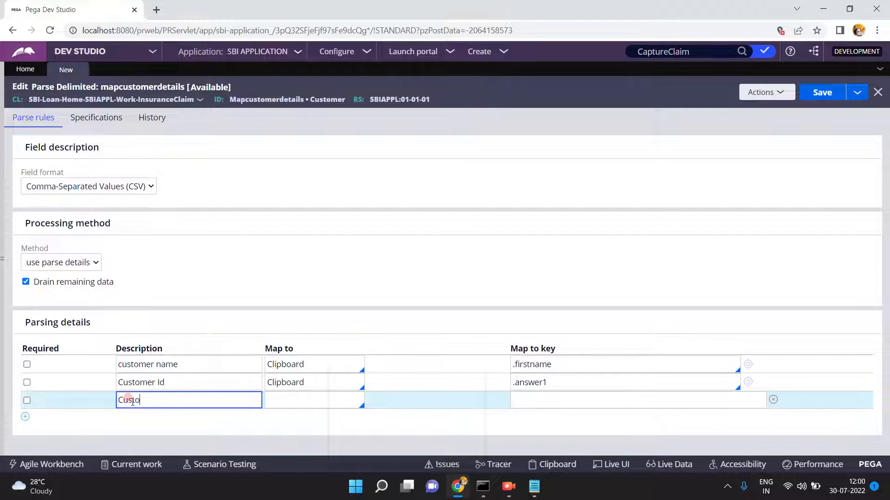
text(mer Email)
- Map the Customer Email row via Clipboard, first trying the SendEmail property from the More list
key(Tab)
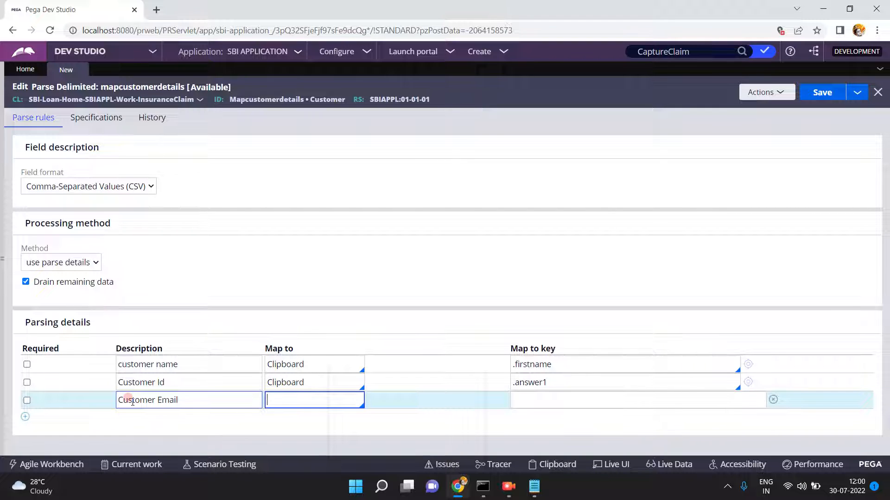
text(C)
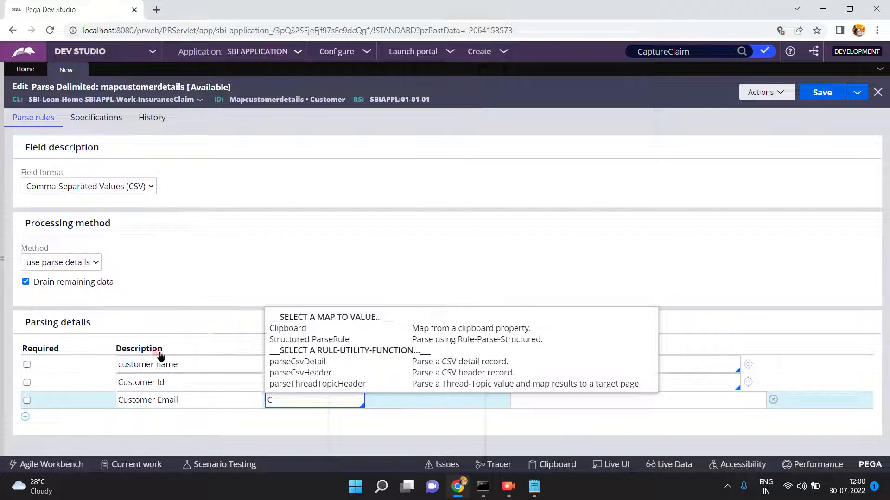
click(290, 329)
click(535, 397)
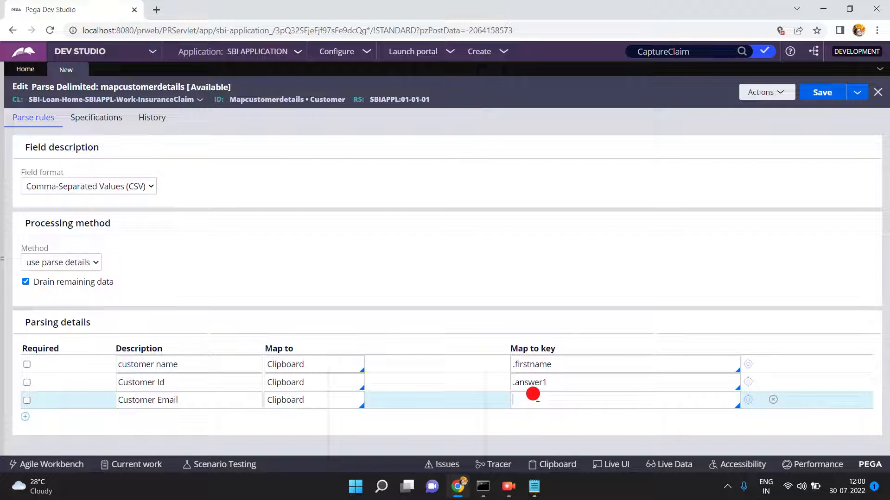
text(.)
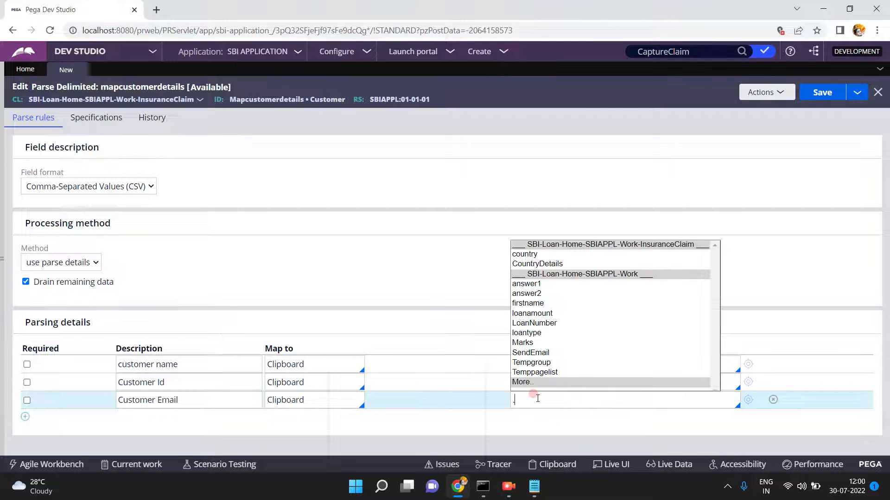
click(528, 381)
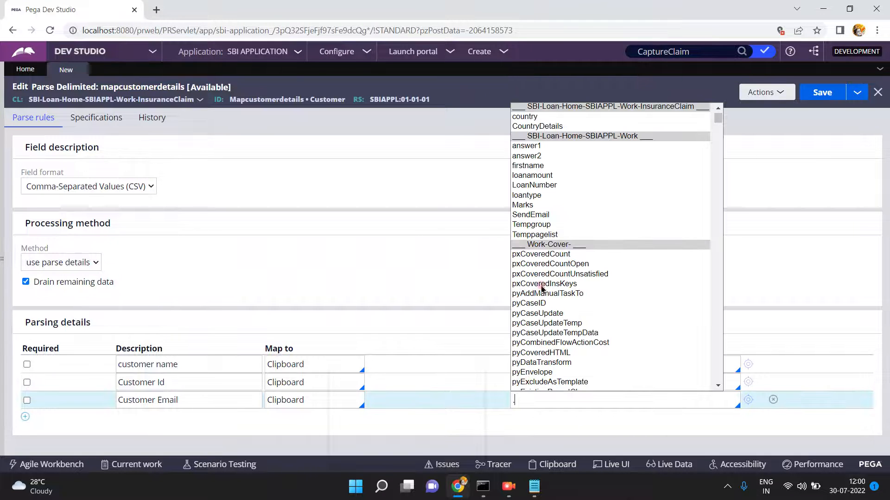
click(539, 216)
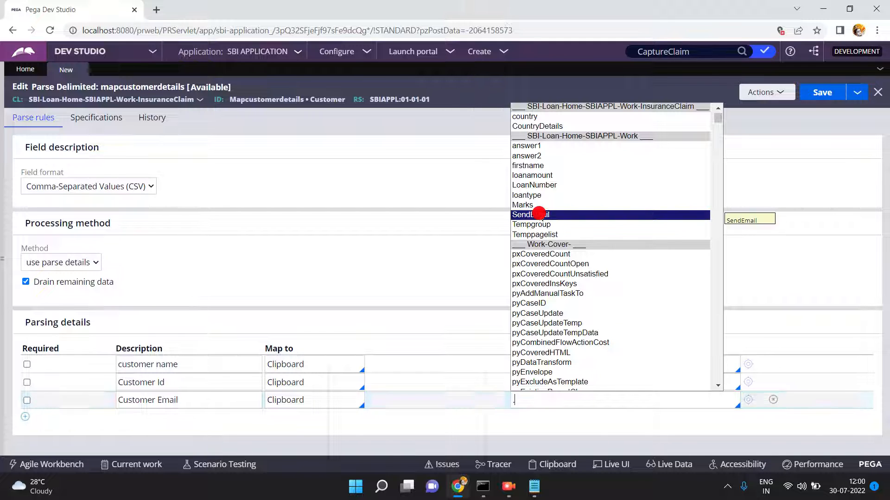
click(539, 215)
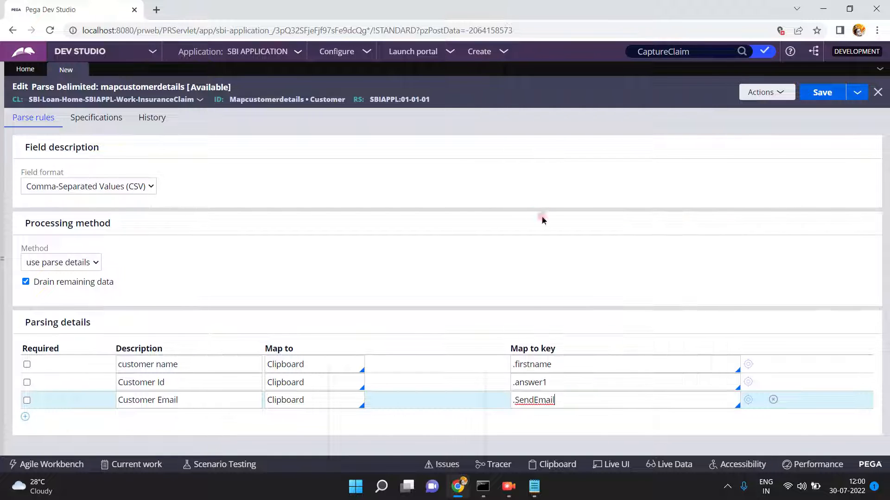
click(747, 399)
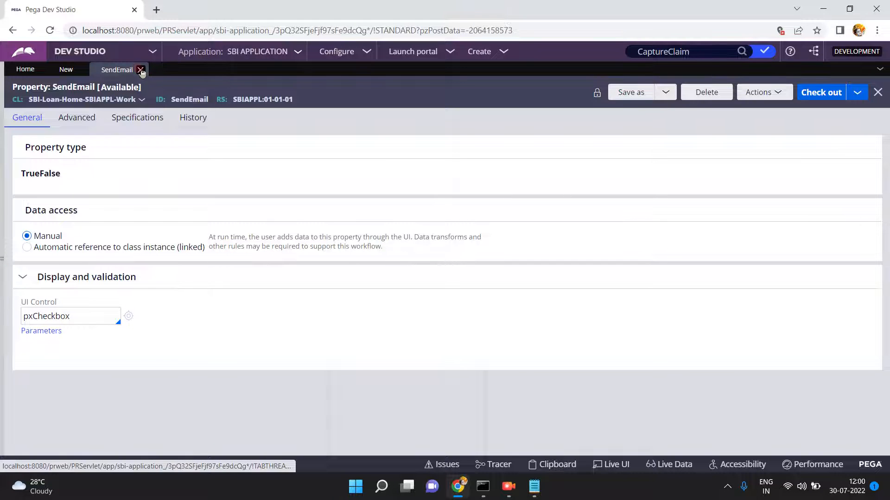
click(140, 70)
- Replace the Customer Email key with .pyEmailType and add a fourth parsing row
triple_click(536, 402)
text(.pt)
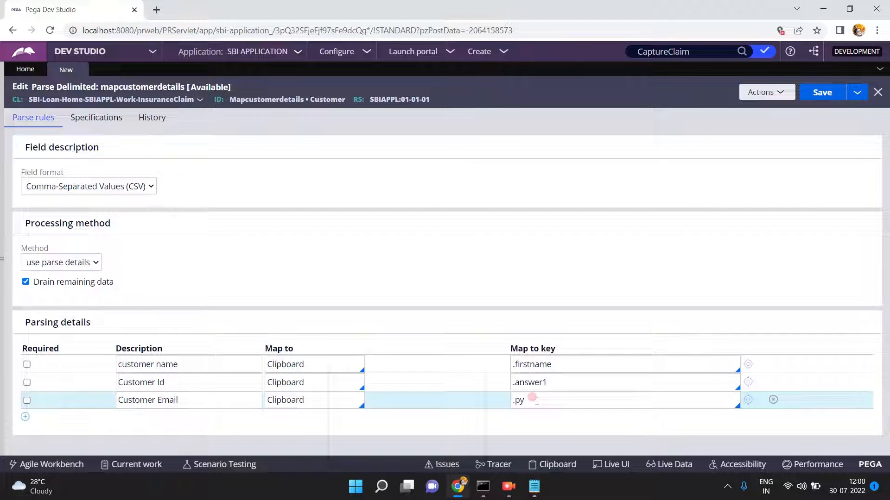
text(Emma)
key(BackSpace)
key(BackSpace)
text(p)
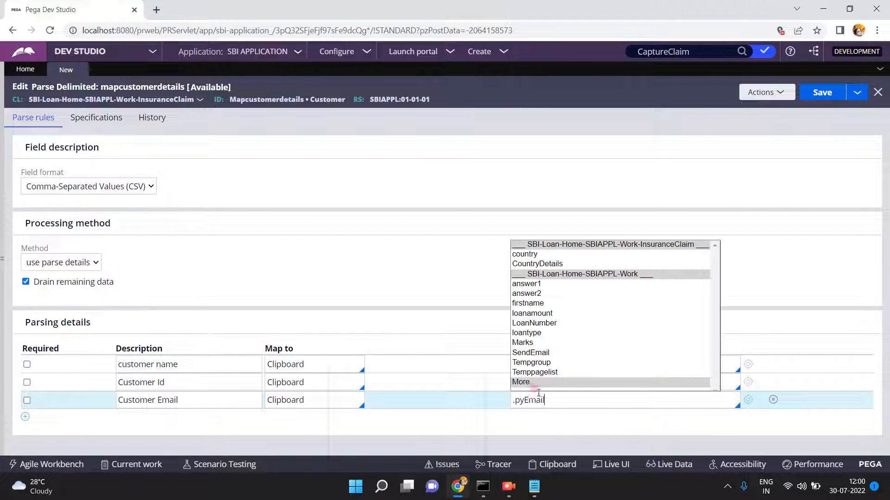
click(536, 381)
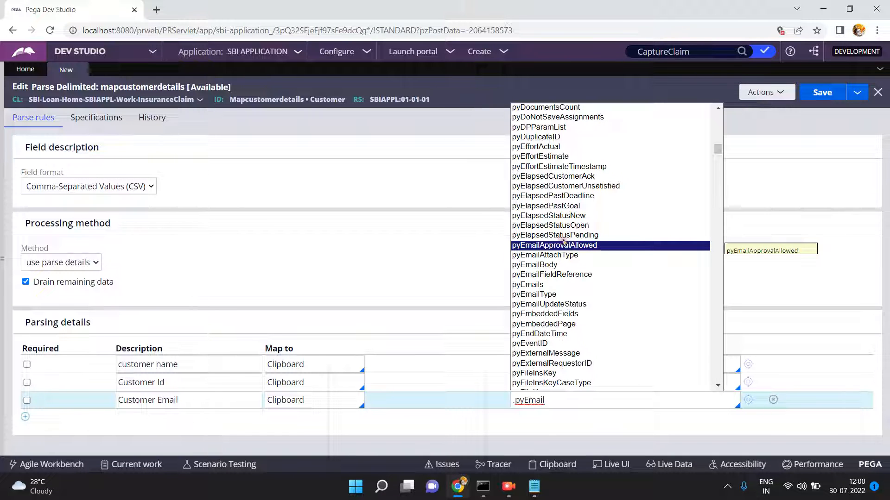
click(550, 295)
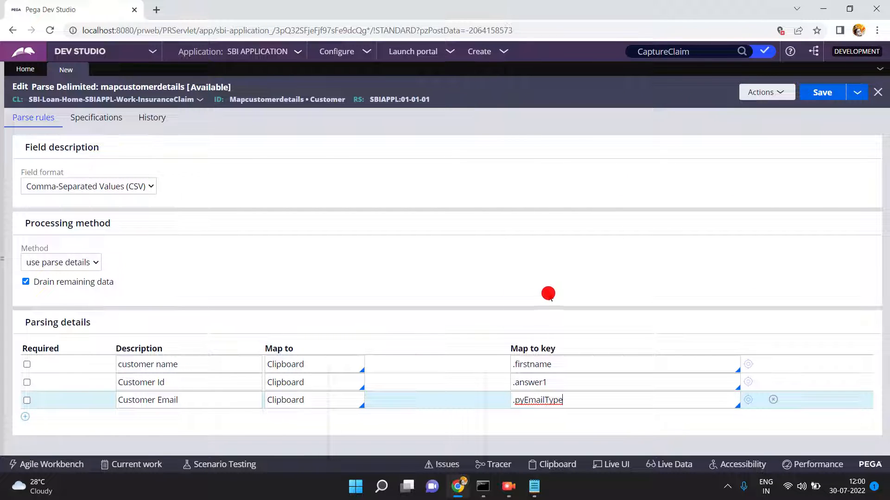
click(26, 418)
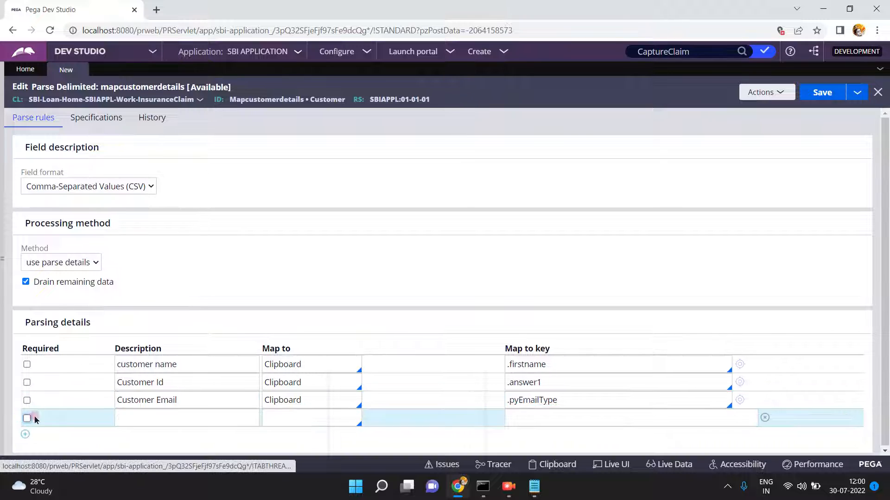
- Describe the fourth row as Customer Loan Amount and map it via Clipboard to .loanamount
click(146, 415)
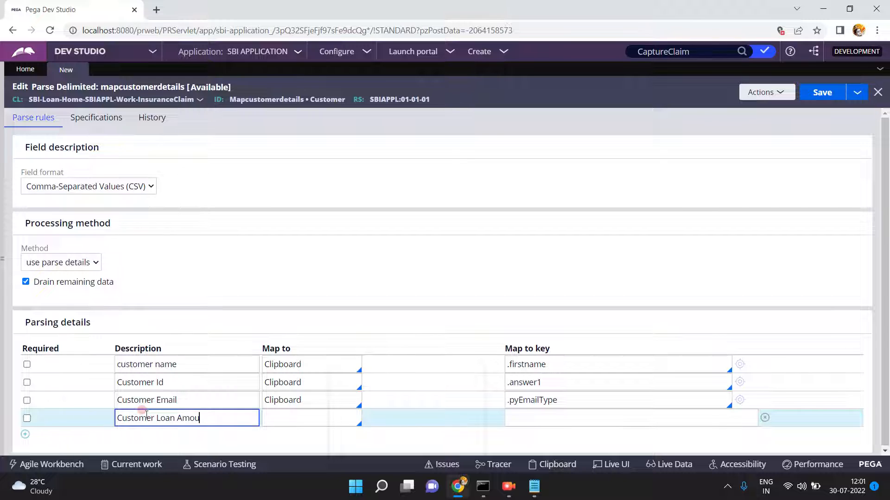
key(Tab)
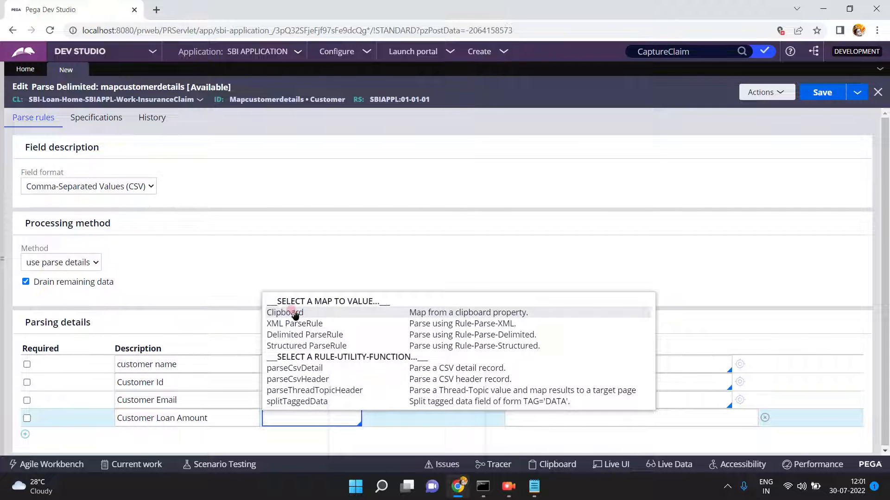
click(295, 311)
click(530, 418)
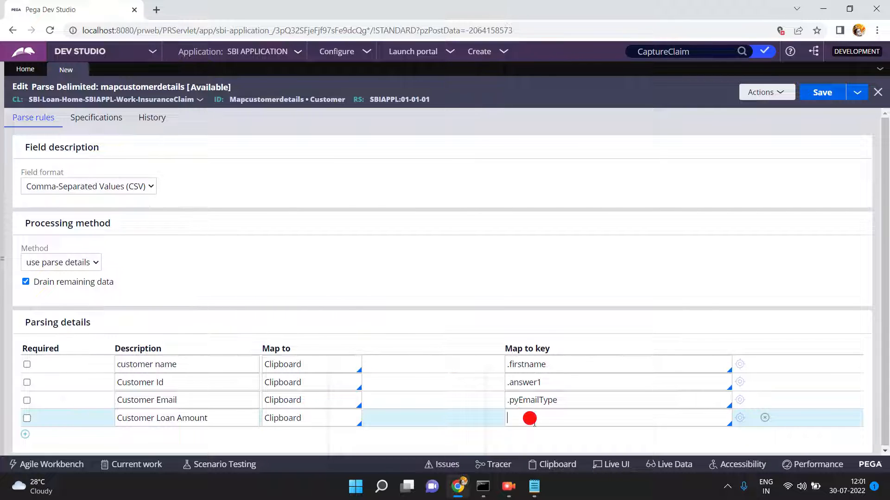
text(.)
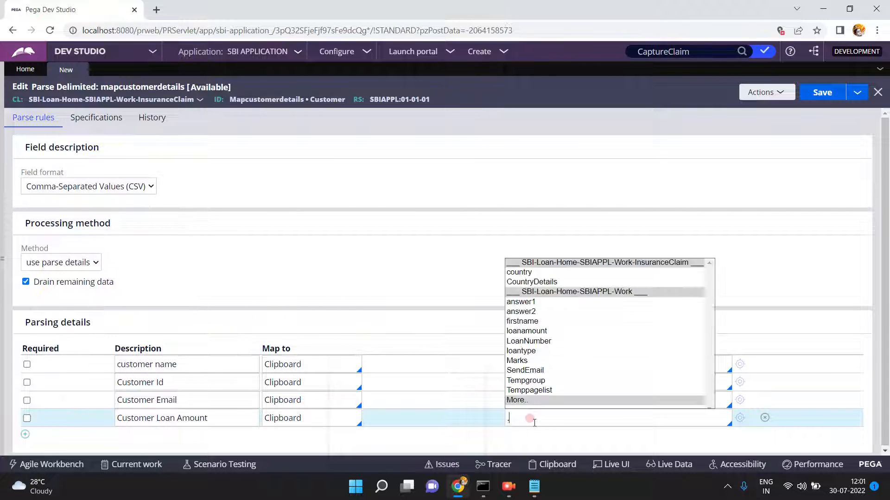
click(532, 333)
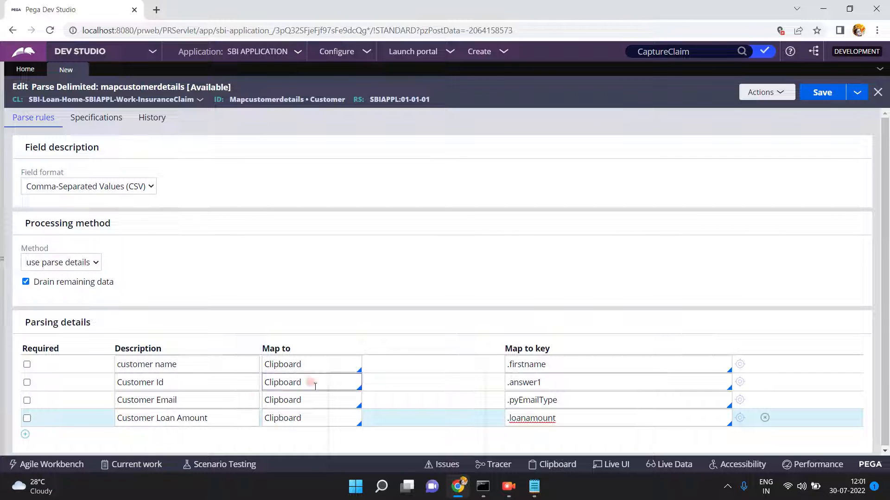
click(551, 380)
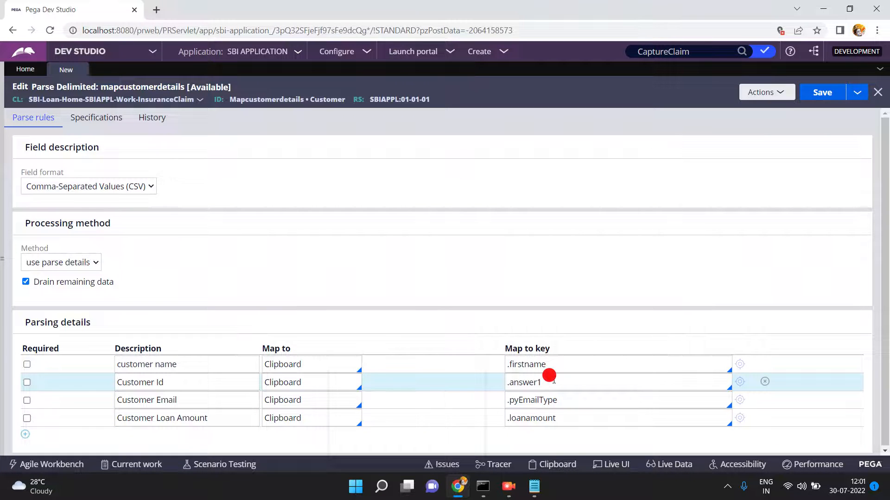
- Save the parse rule and run it with pasted text as the test input
click(818, 98)
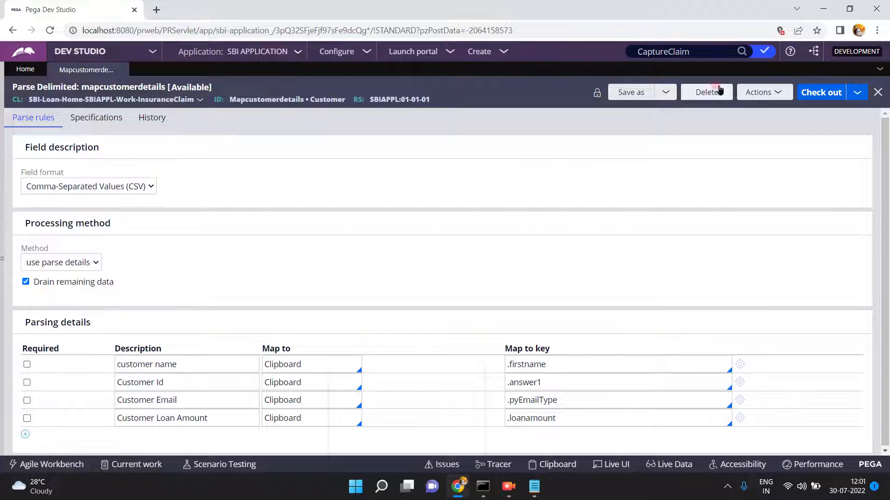
click(746, 92)
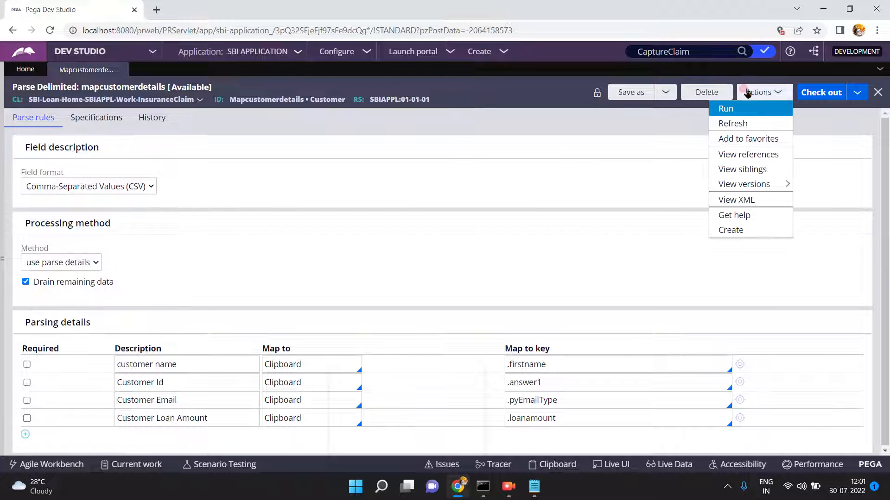
click(725, 110)
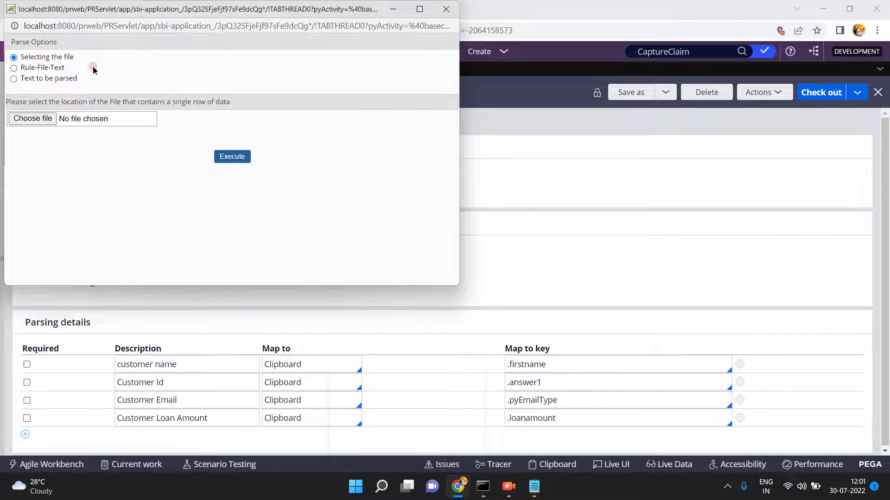
click(14, 68)
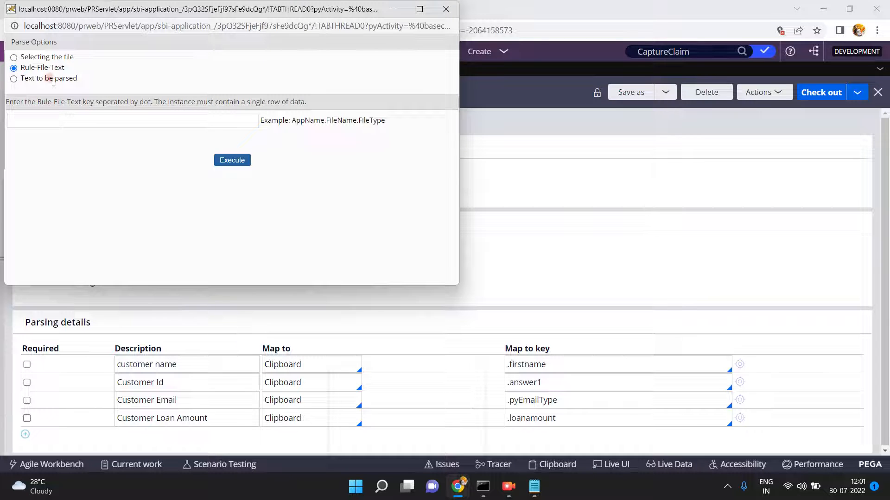
click(14, 79)
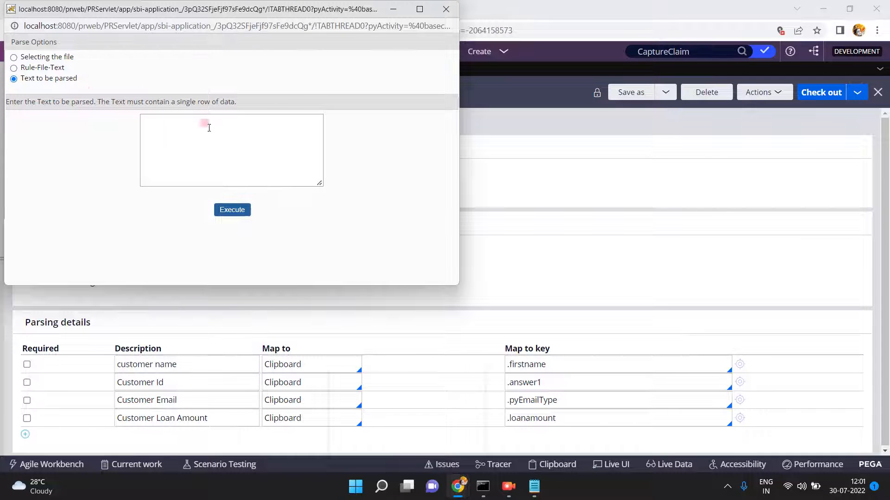
click(159, 137)
click(160, 137)
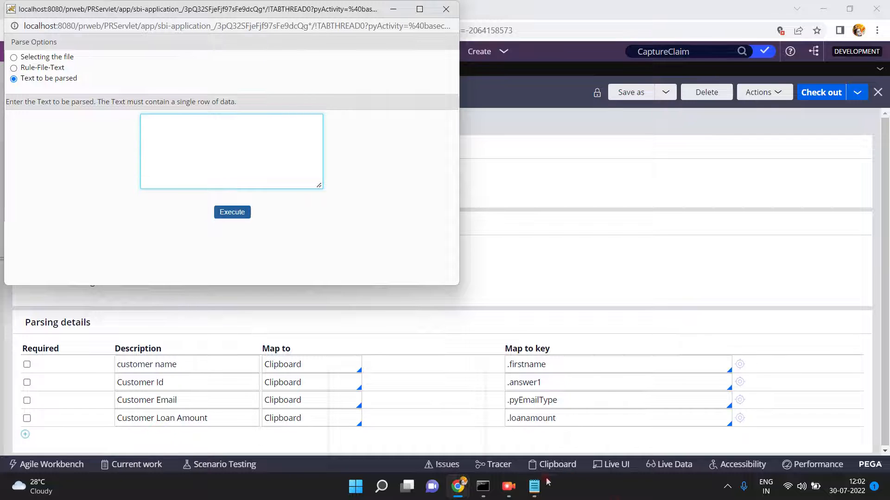
- Paste the comma-separated customer line from Notepad, execute the parse, and return to the rule
click(535, 493)
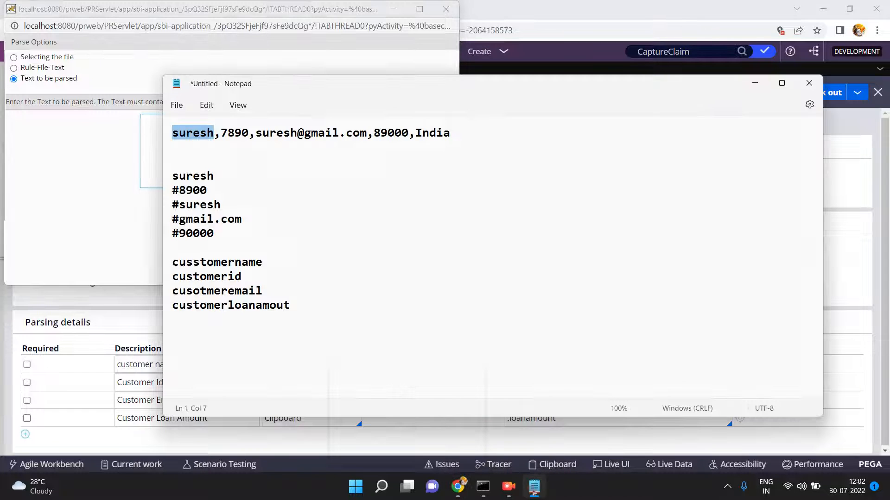
click(458, 133)
triple_click(458, 133)
key(ctrl+c)
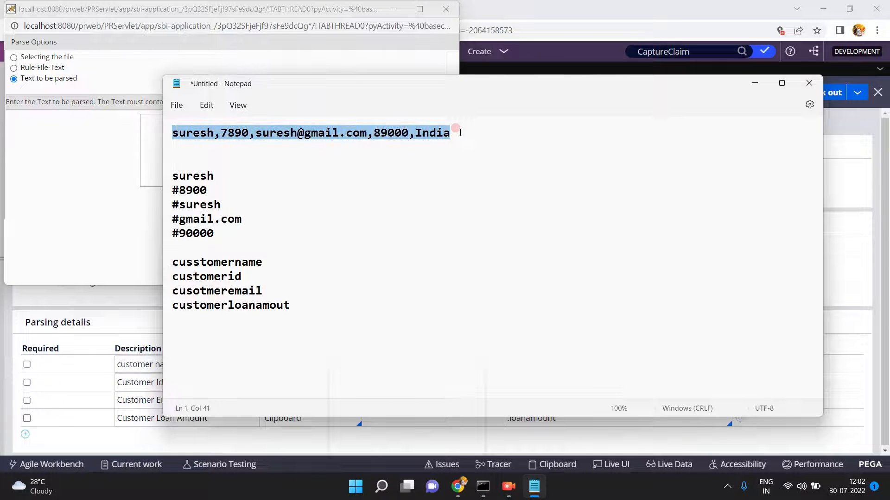
click(153, 139)
key(ctrl+v)
click(234, 214)
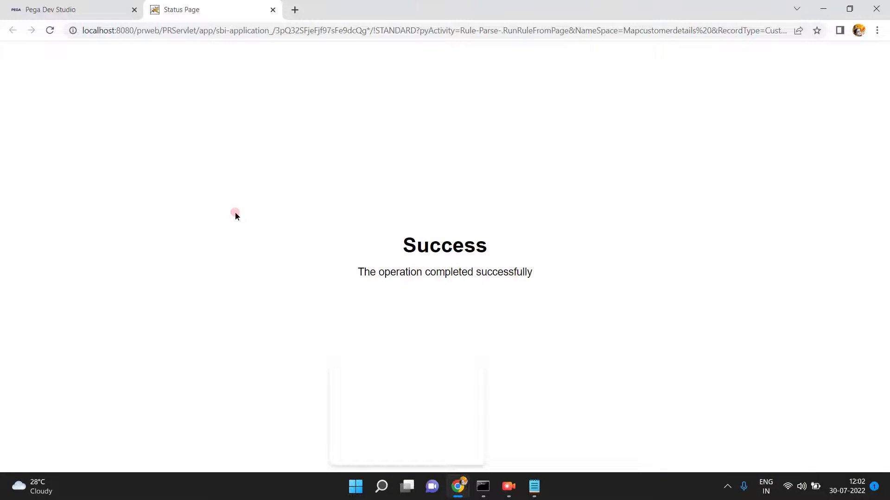
click(103, 14)
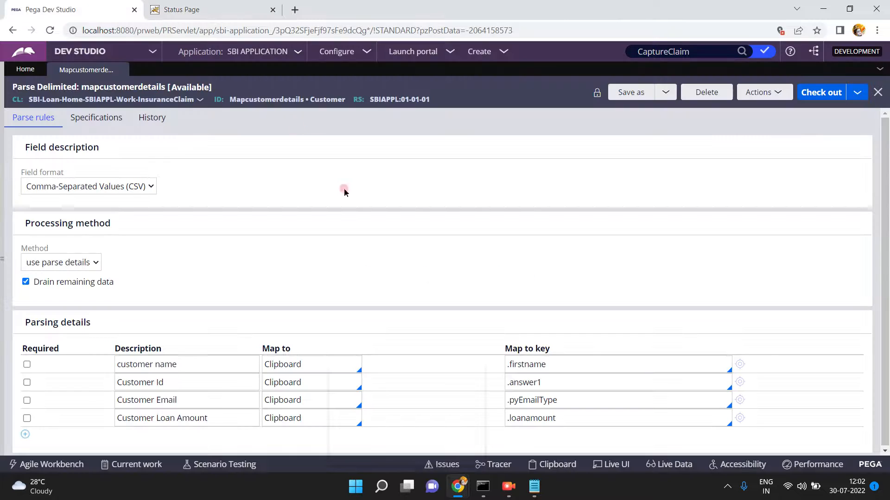
- Inspect tempRulePage in the Clipboard viewer's Standard thread with the page tree widened
click(552, 465)
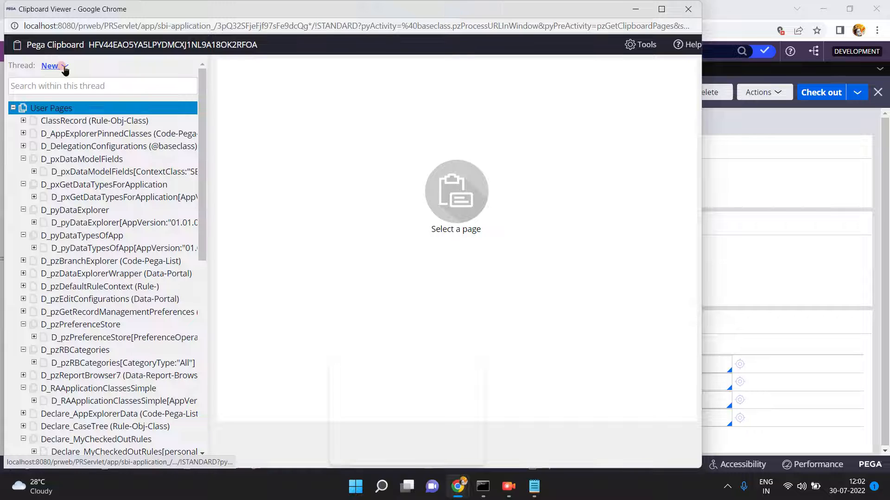
click(64, 67)
click(46, 93)
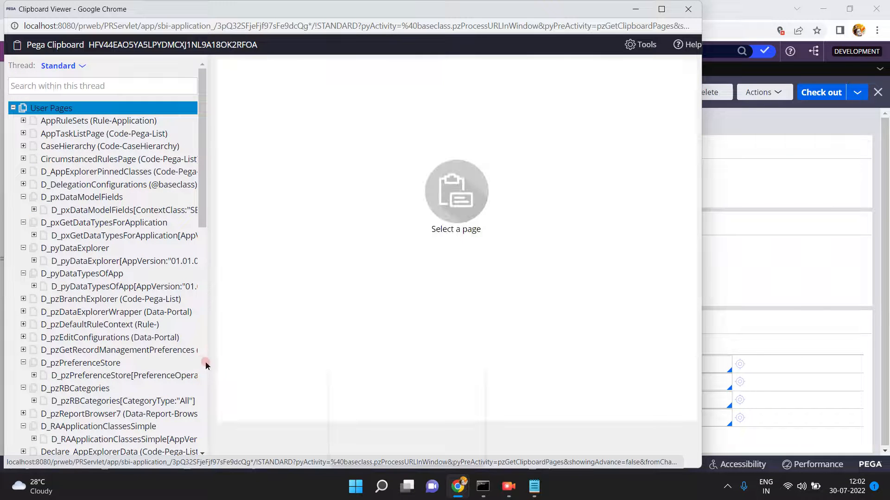
click(207, 368)
click(202, 402)
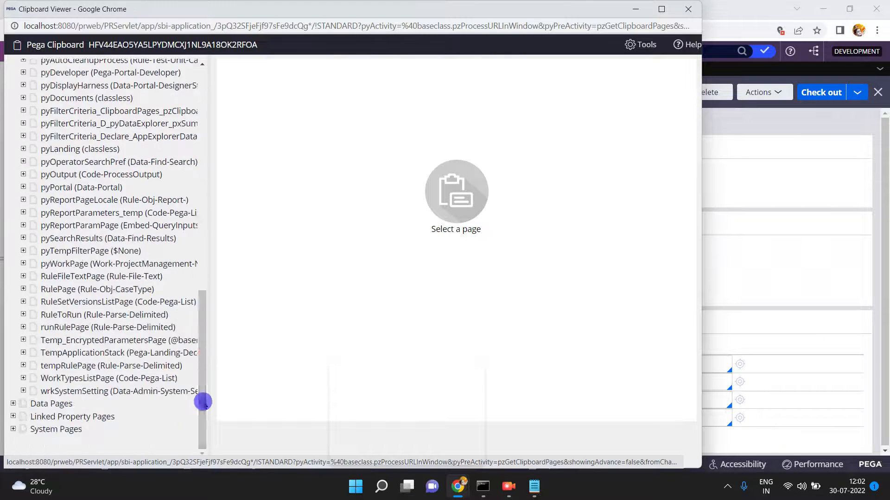
click(118, 366)
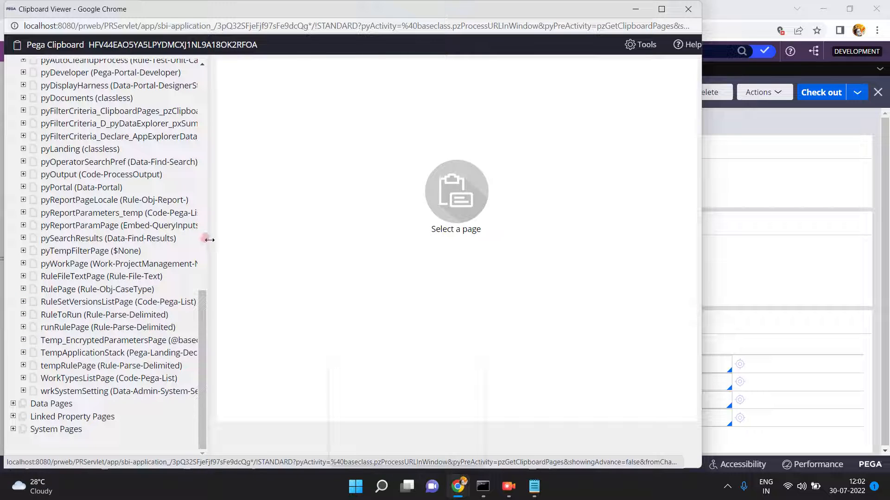
drag(208, 240, 331, 245)
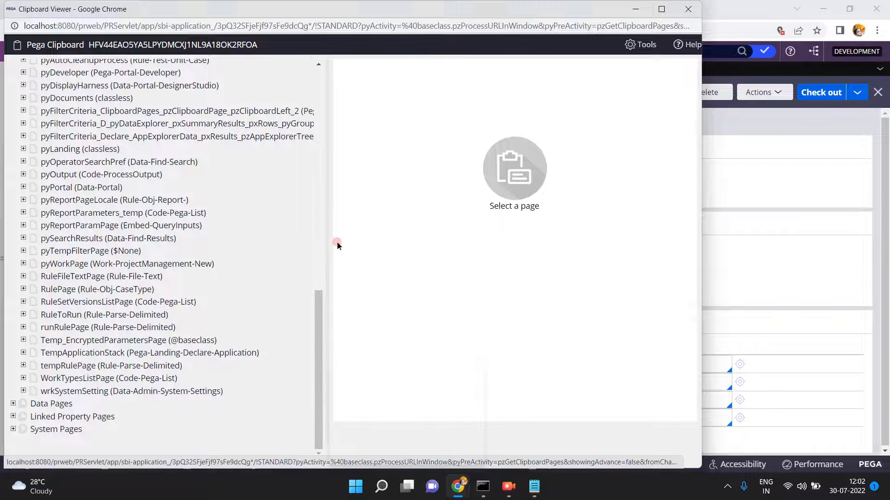
click(769, 266)
click(759, 94)
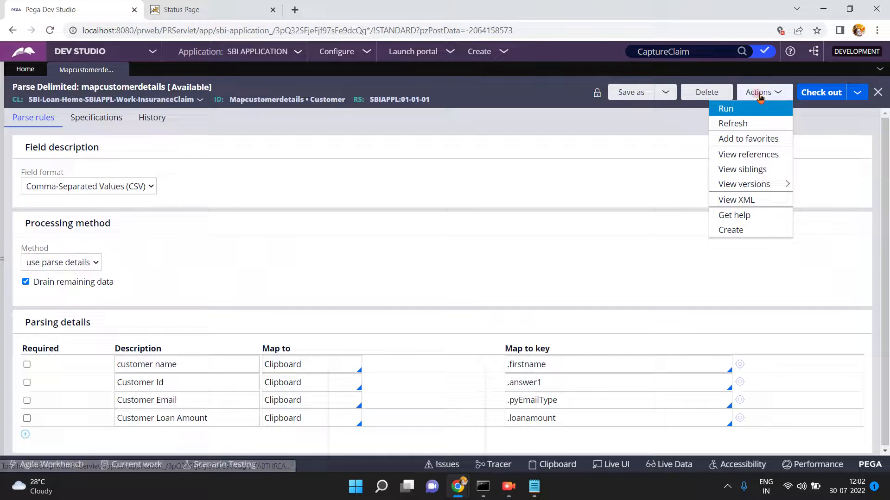
- Run the parse rule again on the pasted comma-separated line and bring up the Clipboard Viewer
click(733, 109)
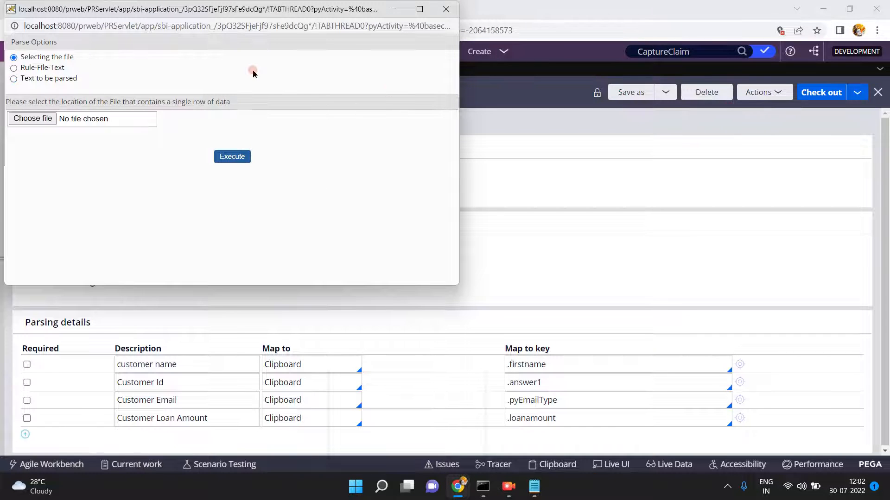
click(14, 79)
click(184, 147)
key(ctrl+v)
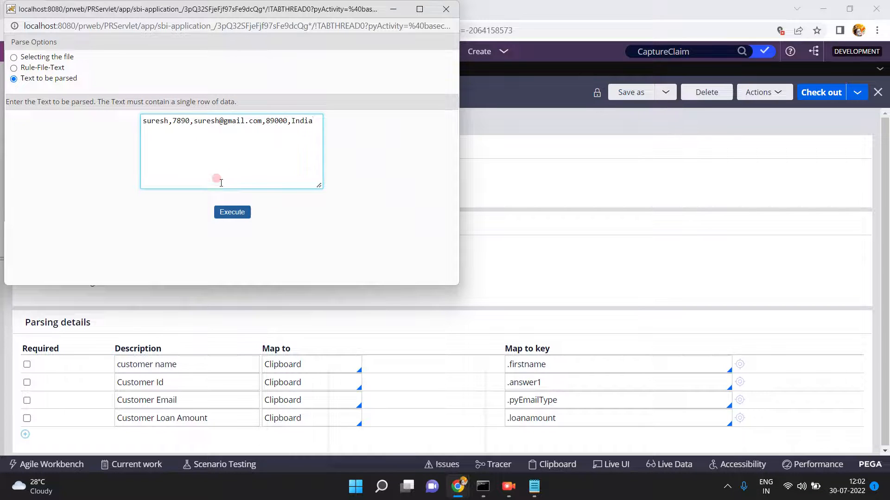
click(231, 214)
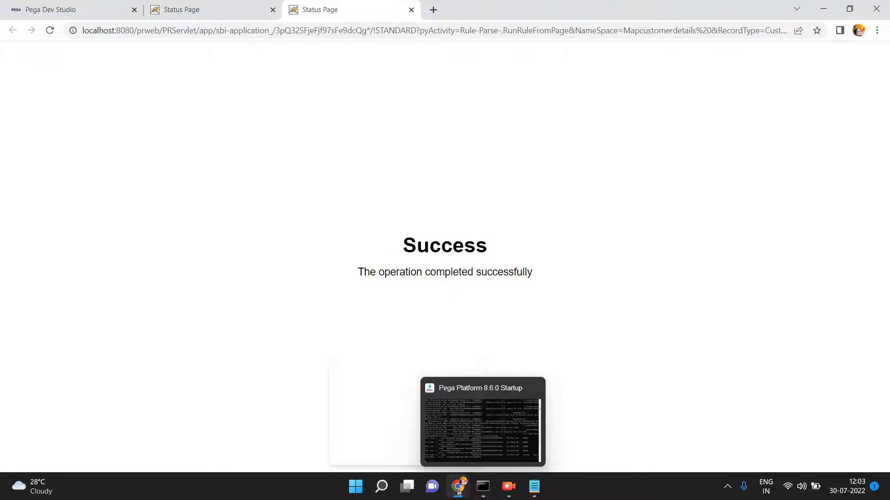
mouse_move(458, 493)
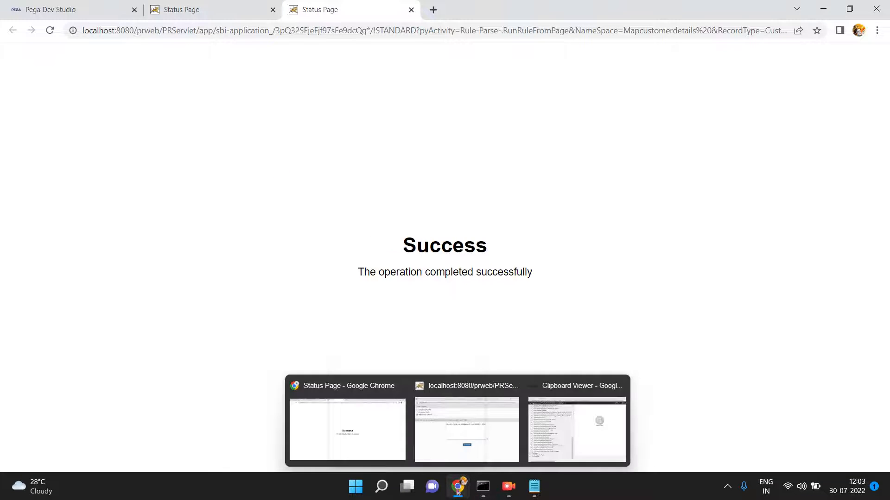
click(539, 463)
- Switch the clipboard to the New thread and open TempWorkPage, showing pxObjClass Work-ProjectManagement-New
click(319, 75)
click(34, 104)
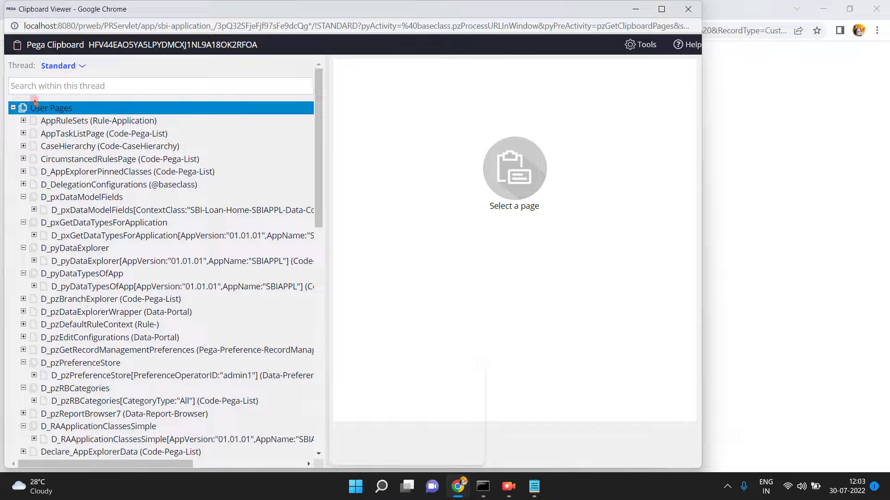
click(78, 66)
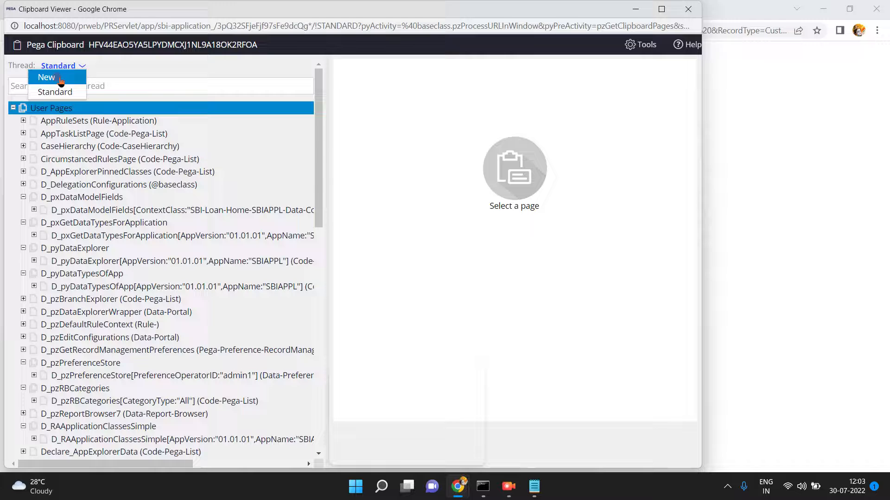
click(189, 134)
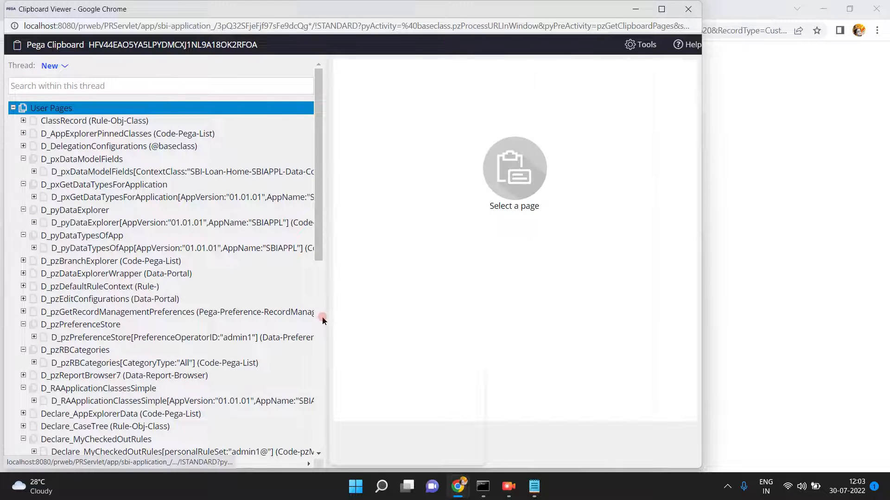
click(319, 328)
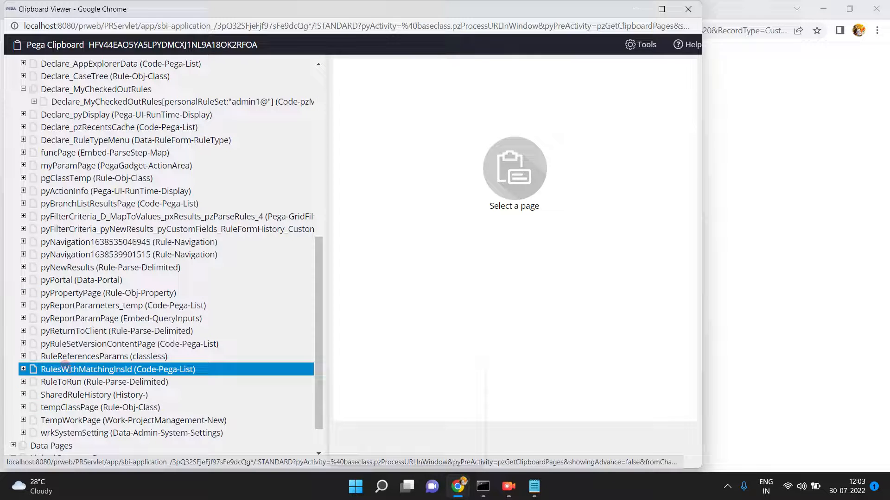
click(59, 416)
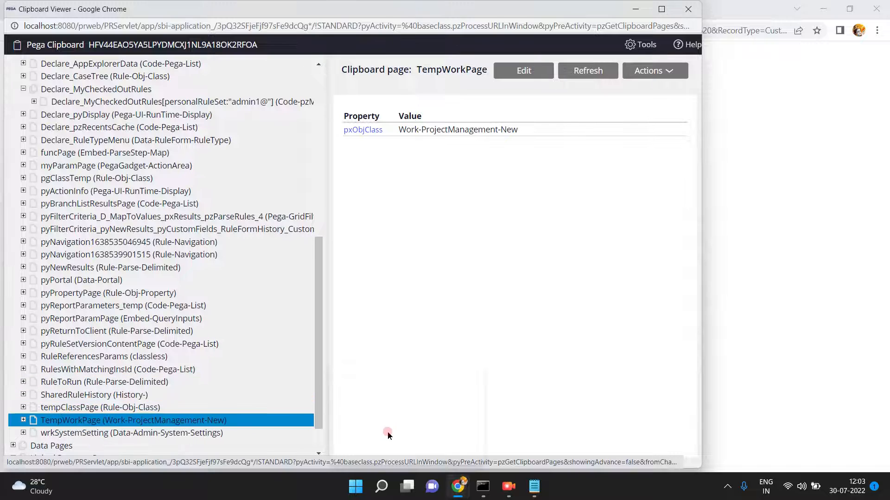
- Cycle through the open windows back to the mapcustomerdetails parse rule form
mouse_move(458, 487)
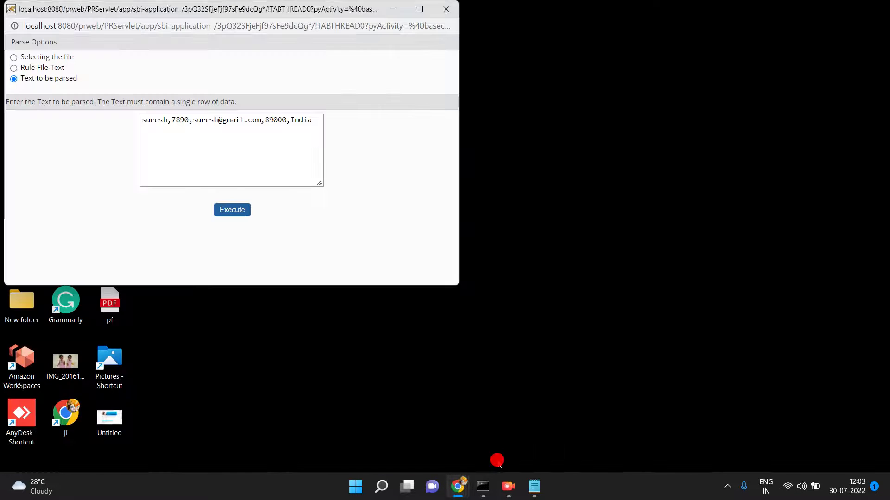
click(497, 458)
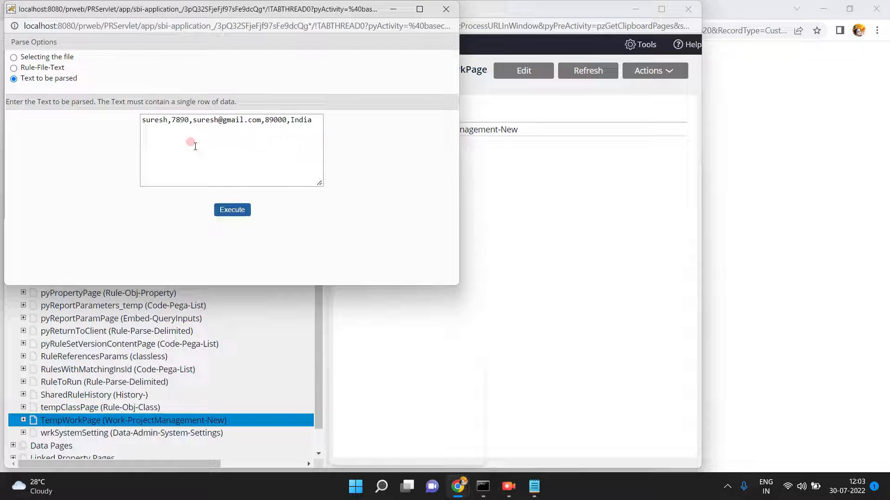
click(531, 223)
click(756, 260)
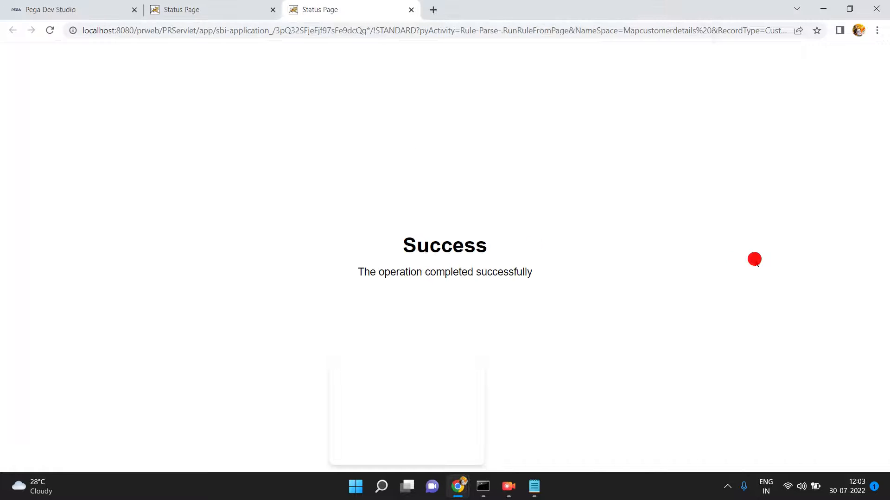
click(46, 8)
click(154, 249)
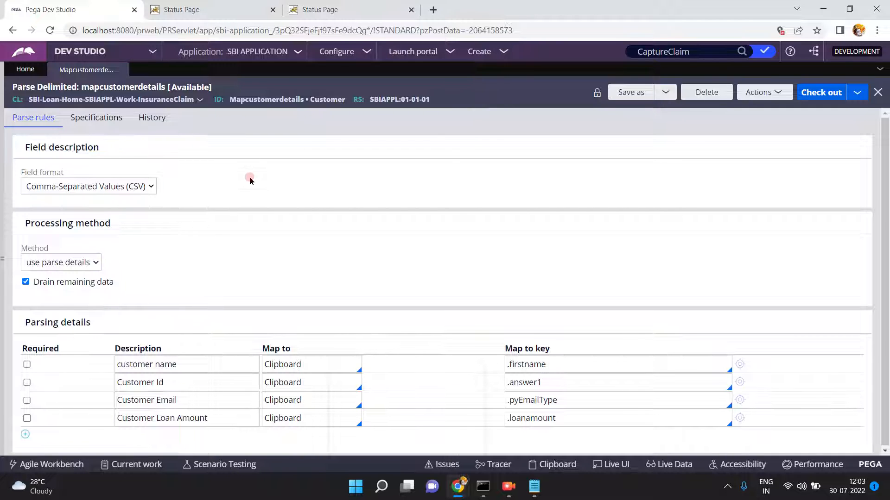
- Select the Mapcustomerdetails • Customer rule ID in the header and bring the Clipboard Viewer back
triple_click(271, 100)
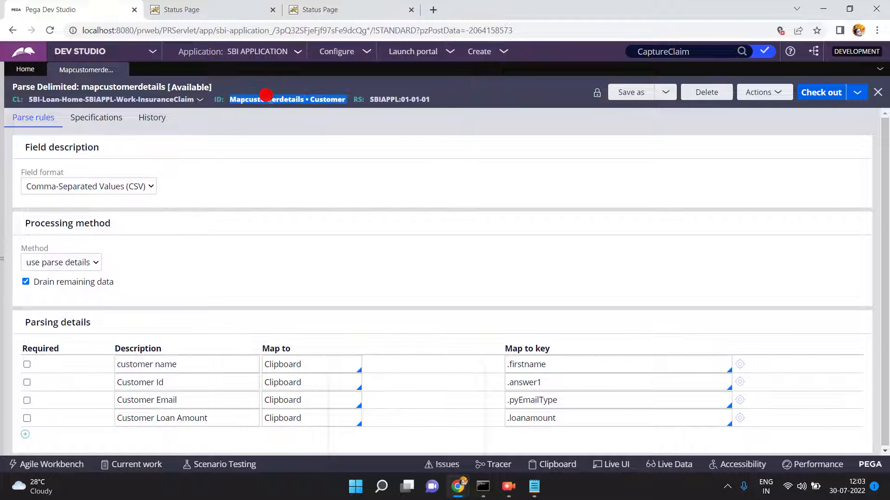
double_click(327, 100)
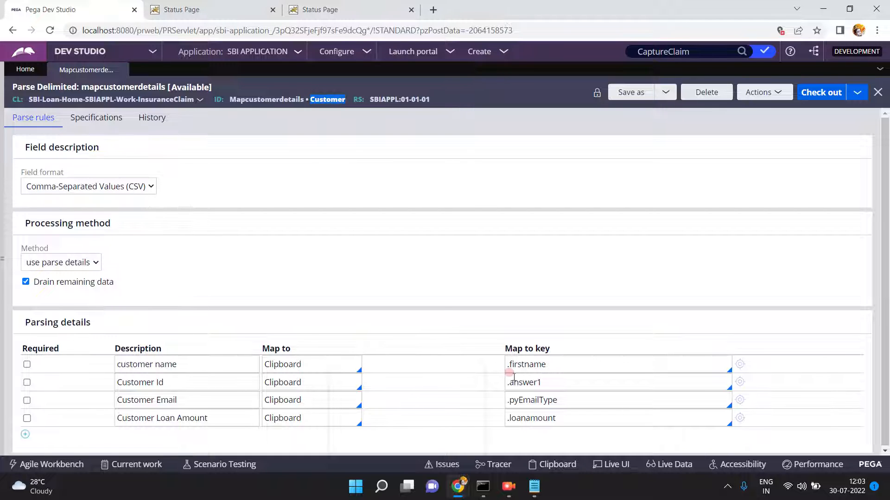
click(556, 465)
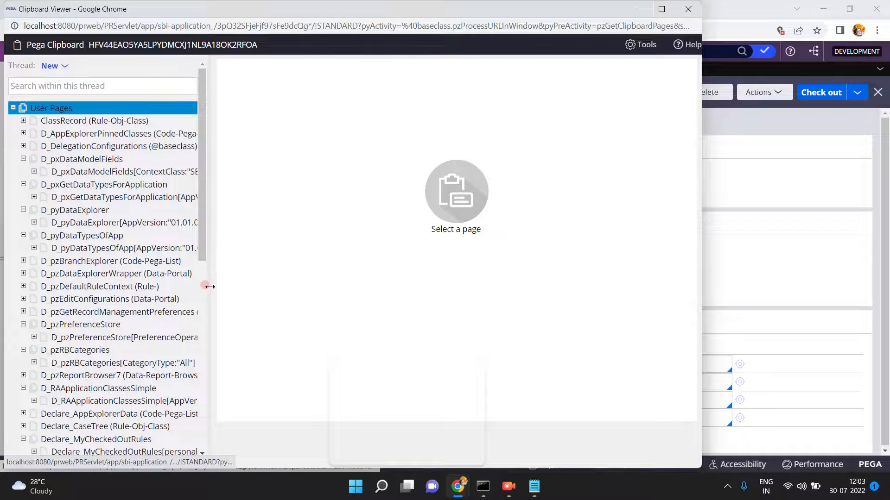
- Widen the page tree panel and scroll through the New thread's User Pages
drag(207, 287, 396, 299)
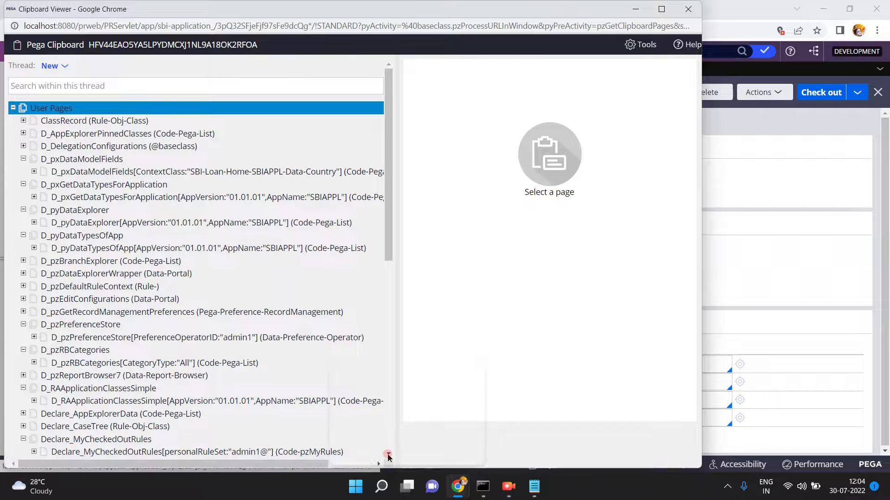
click(388, 458)
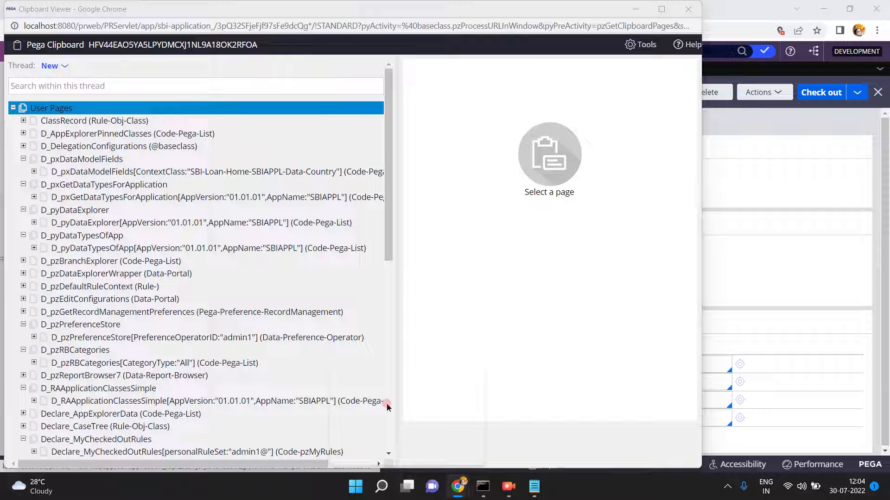
drag(388, 191, 388, 224)
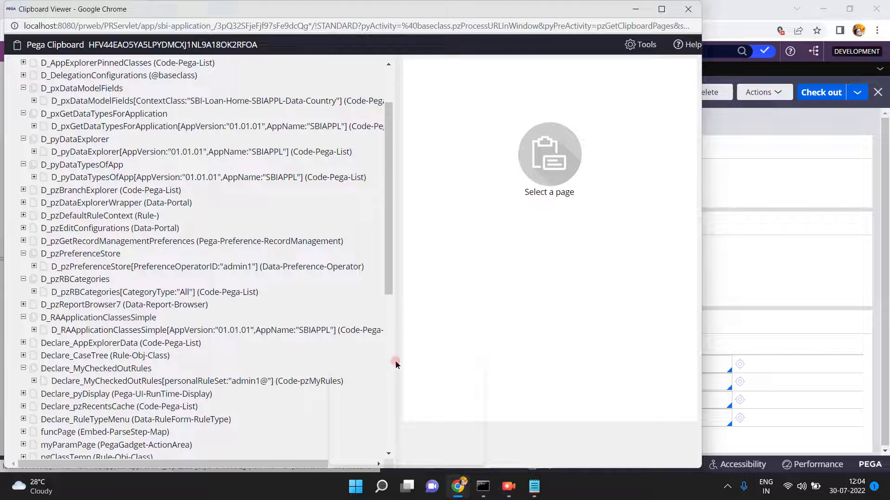
click(390, 365)
click(389, 416)
click(387, 452)
click(389, 455)
right_click(388, 424)
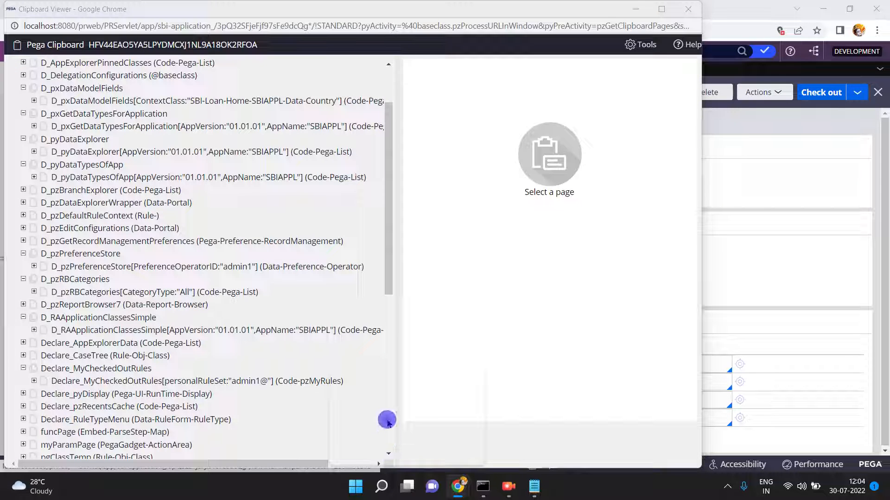
click(388, 362)
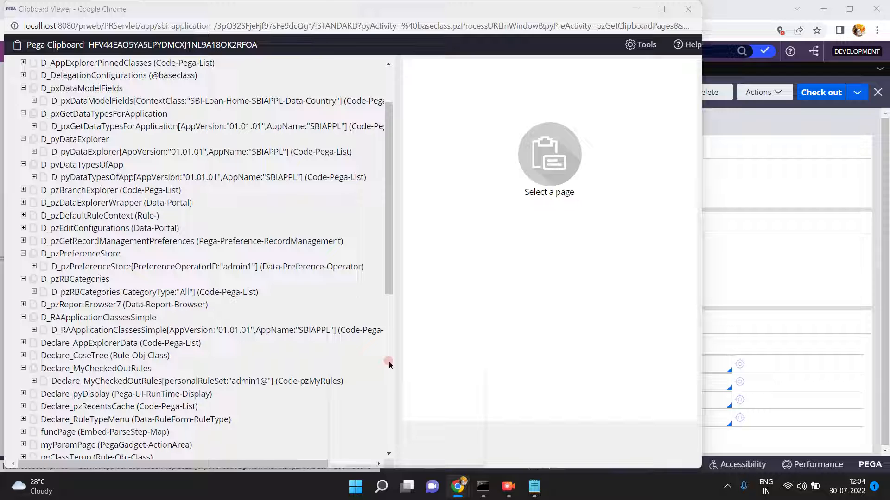
drag(388, 194, 395, 133)
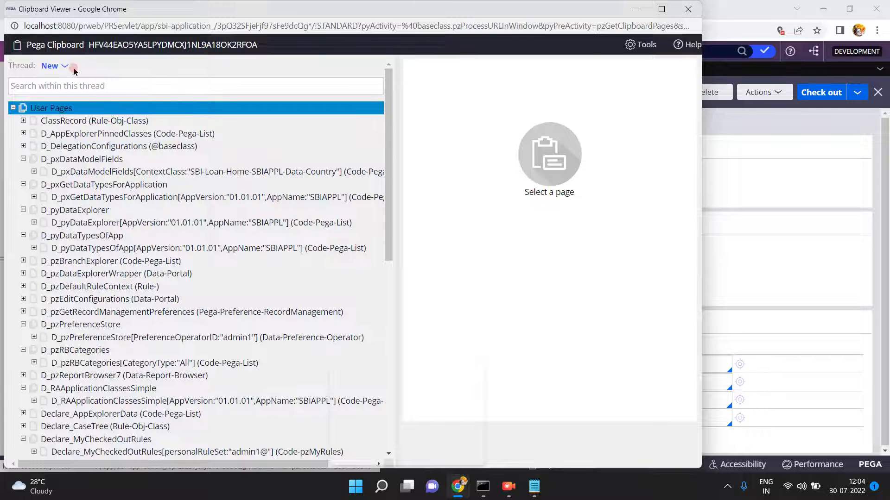
- Switch to the Standard thread and scroll its User Pages down to RuleFileTextPage
click(59, 68)
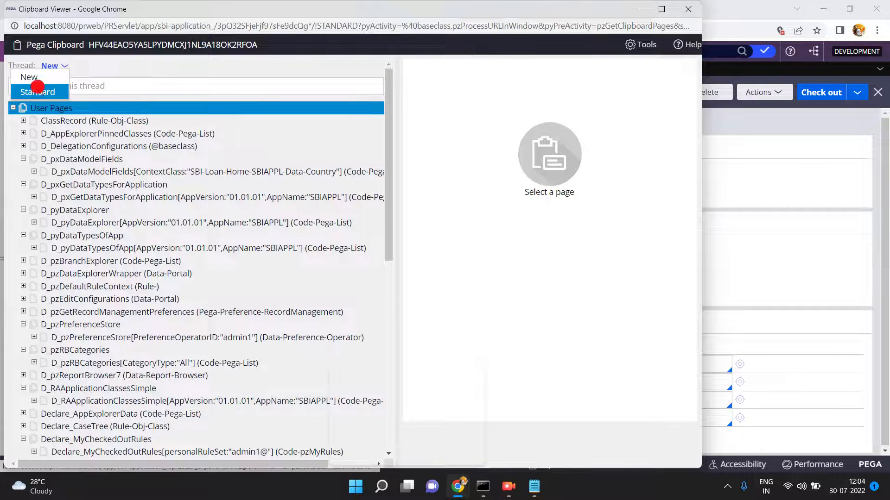
click(42, 94)
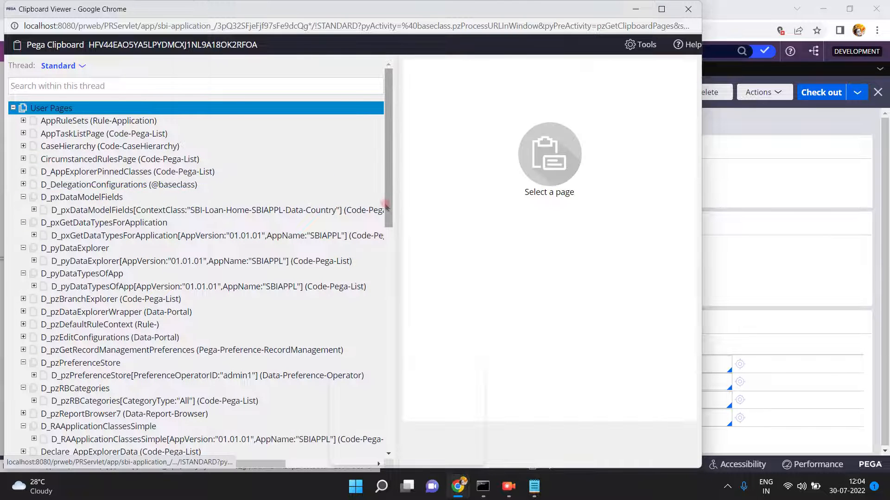
drag(389, 213, 402, 452)
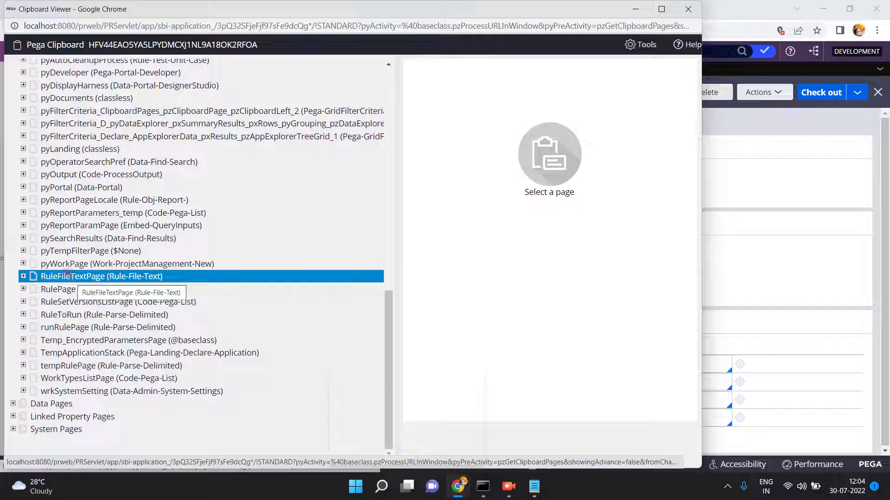
- View RuleFileTextPage and pyWorkPage properties in a maximized Clipboard Viewer
click(66, 277)
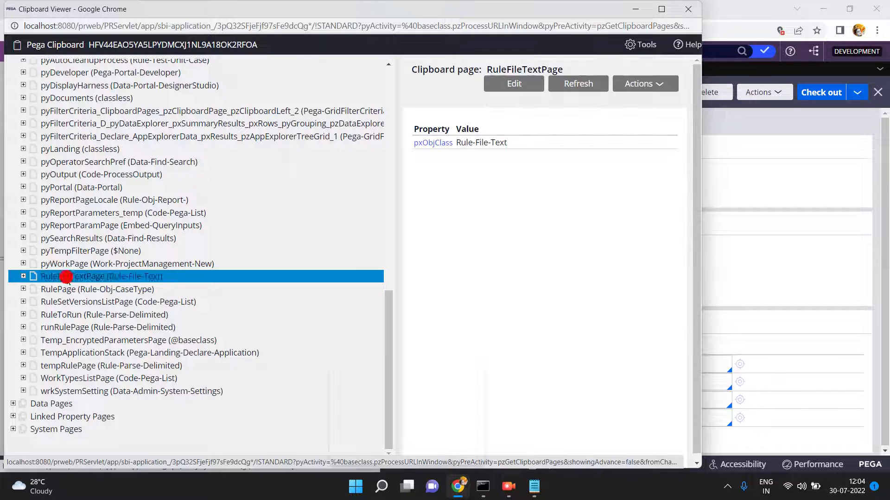
click(23, 277)
click(56, 265)
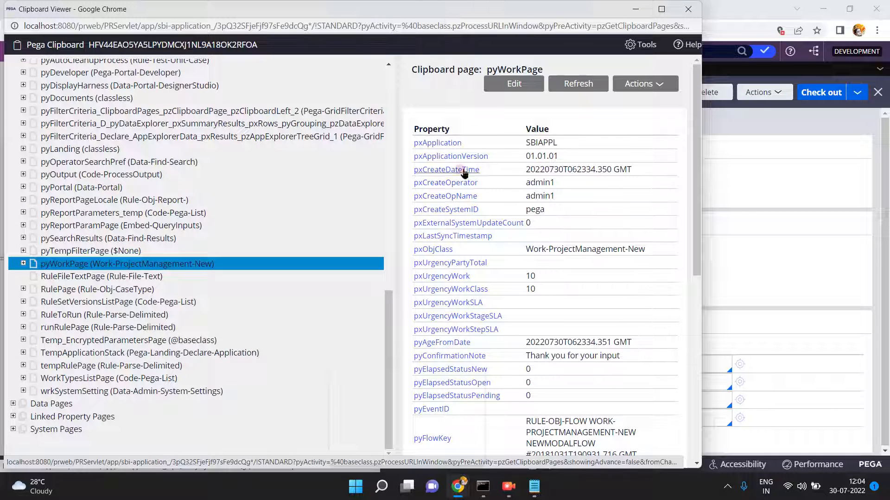
click(663, 8)
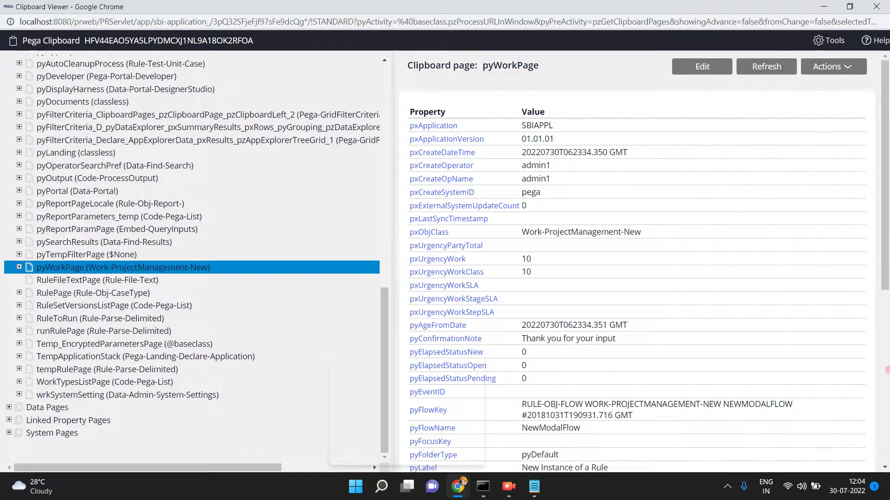
click(889, 370)
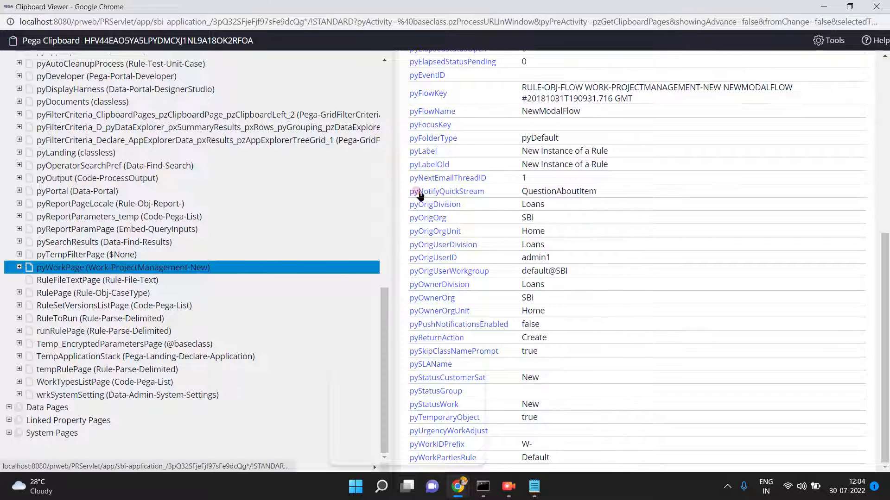
- Return to the viewer, review RuleFileTextPage, then minimize it to reveal the parse rule
mouse_move(457, 486)
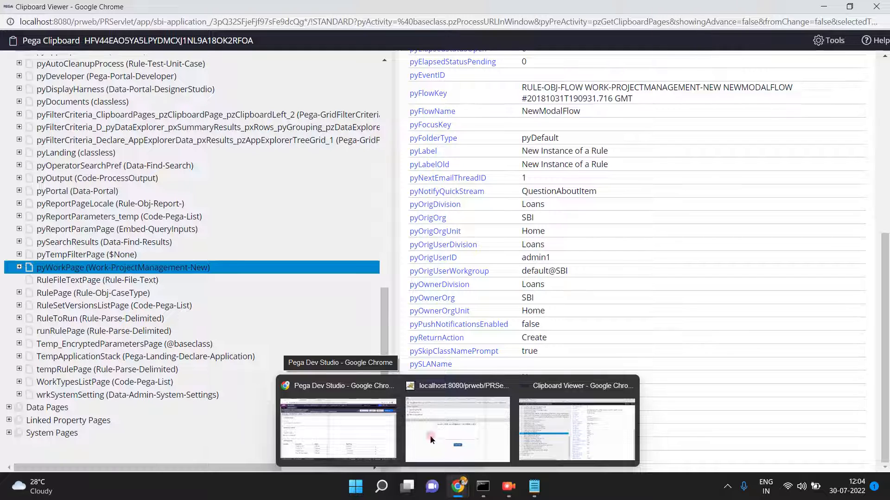
click(430, 440)
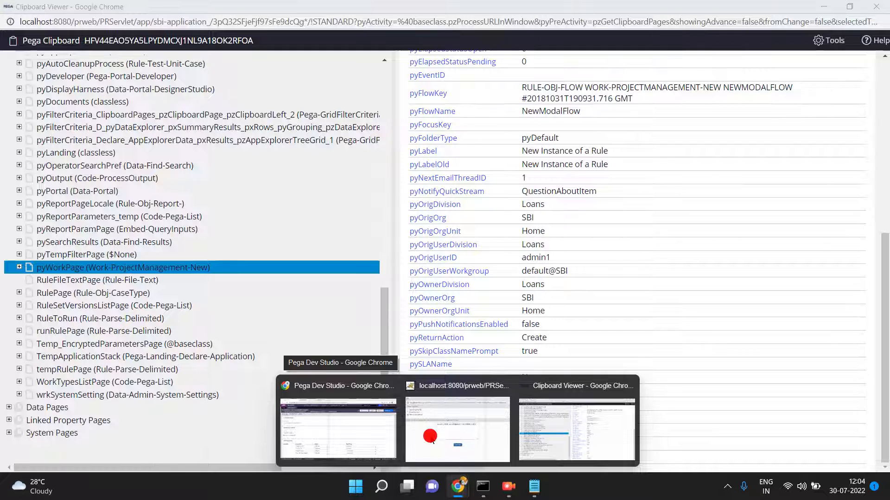
click(560, 442)
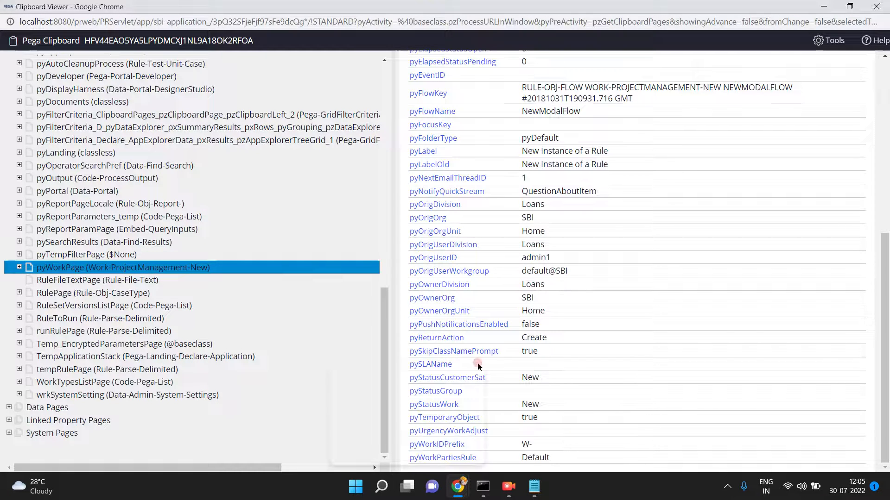
click(355, 281)
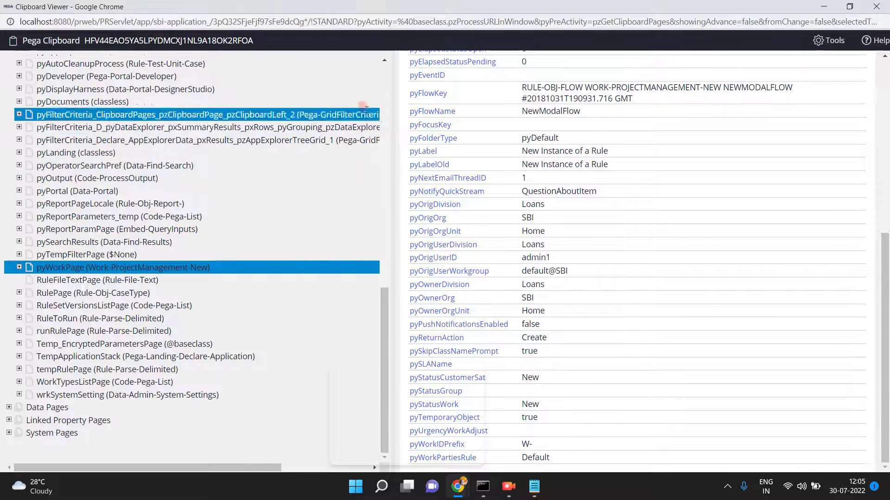
click(383, 68)
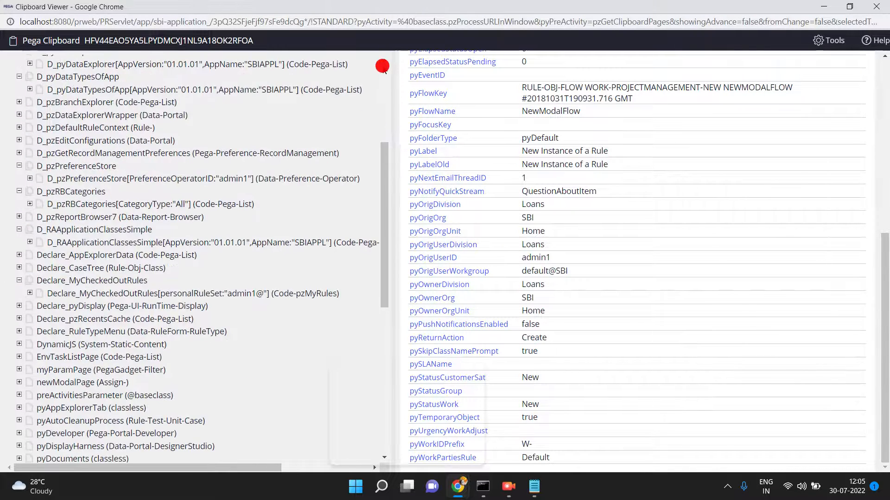
click(383, 69)
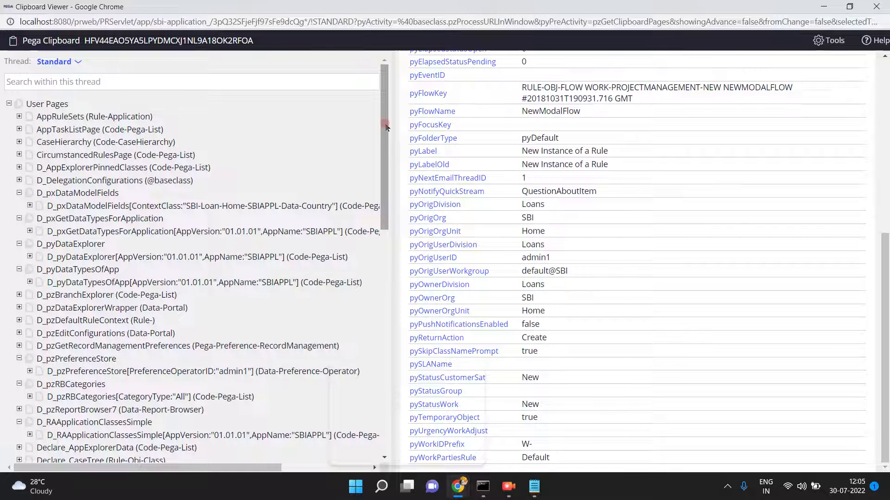
drag(384, 130, 399, 234)
drag(409, 292, 424, 307)
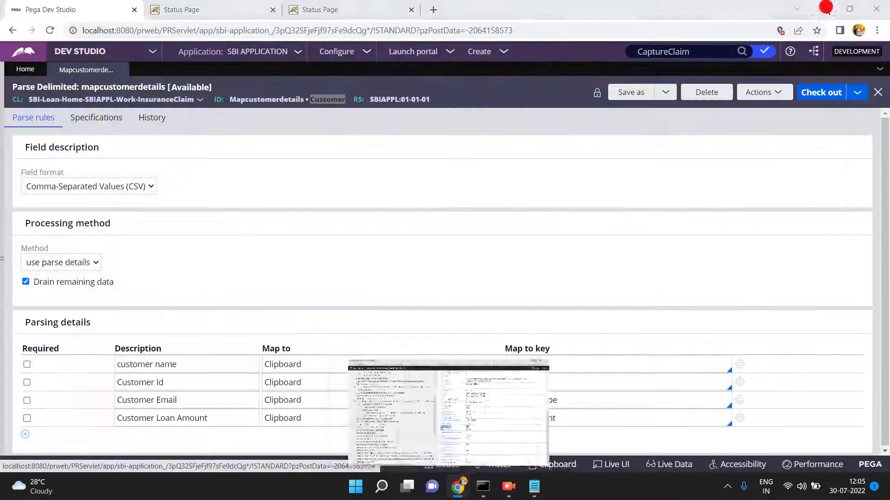
click(824, 6)
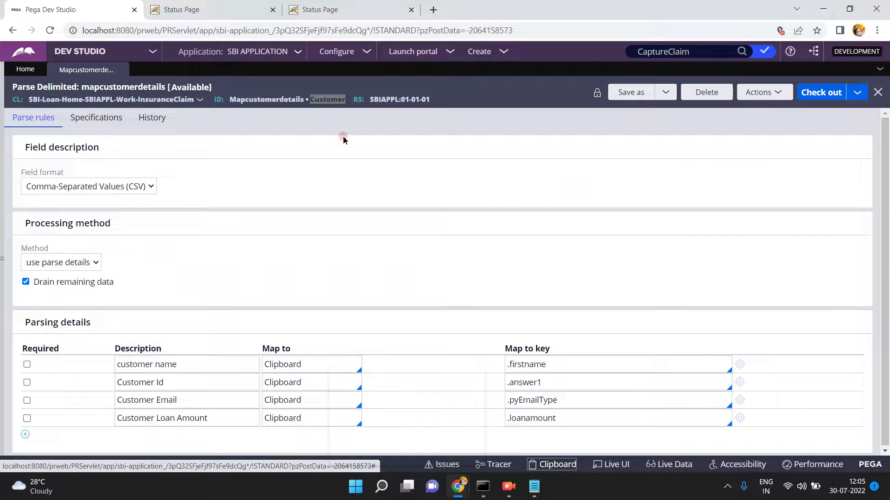
- Expand the explorer panel and look through the InsuranceClaim class's actions menu
click(244, 165)
click(1, 263)
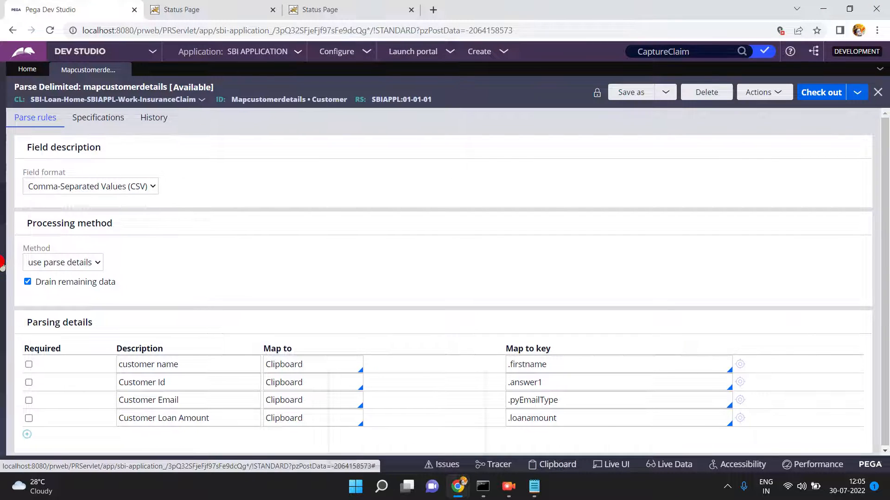
click(115, 195)
right_click(111, 190)
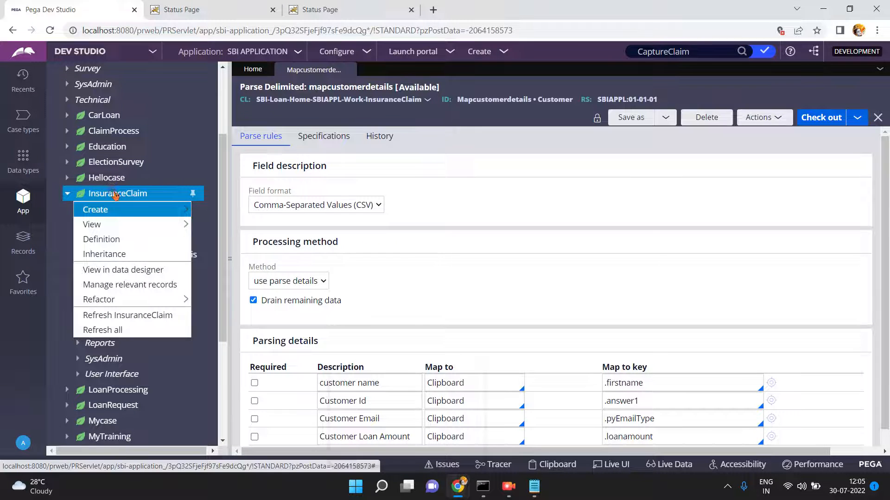
mouse_move(117, 211)
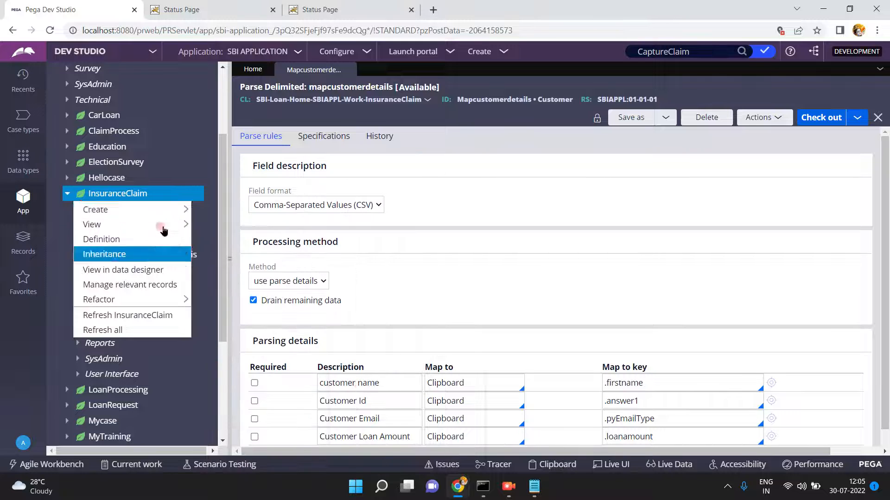
mouse_move(238, 346)
mouse_move(232, 408)
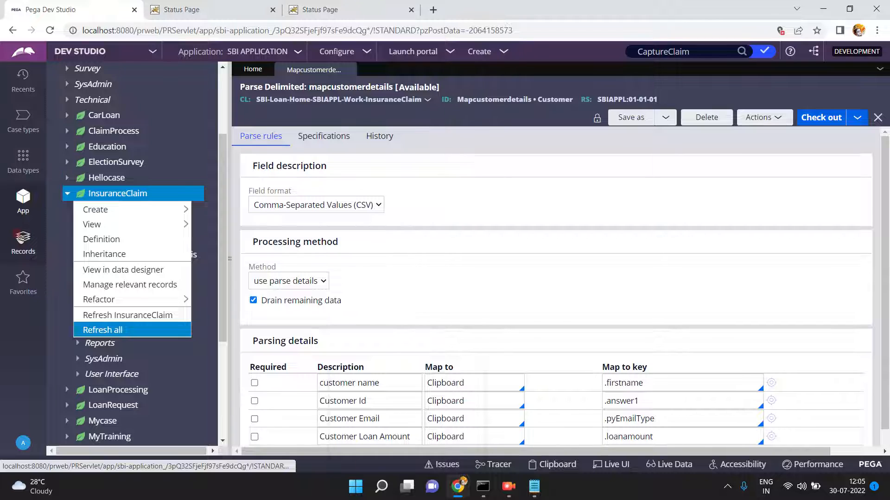
- From Records > Technical > Activity, start a new Activity record
click(20, 238)
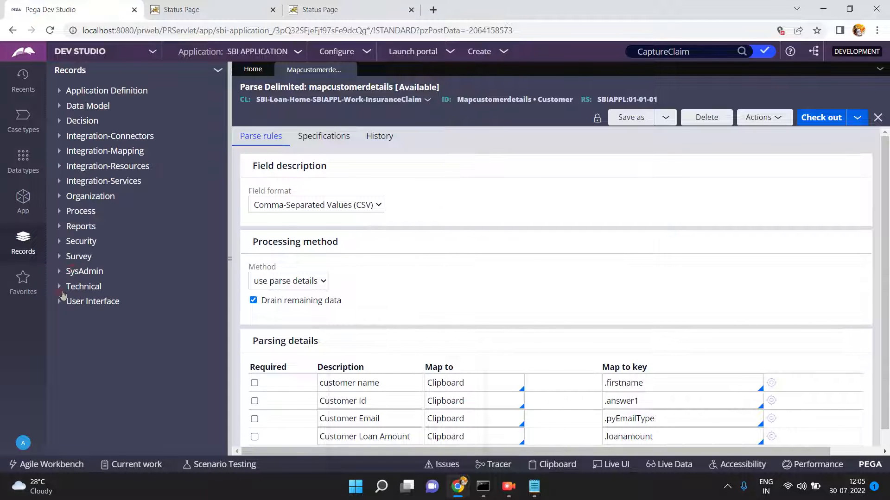
click(60, 287)
click(95, 301)
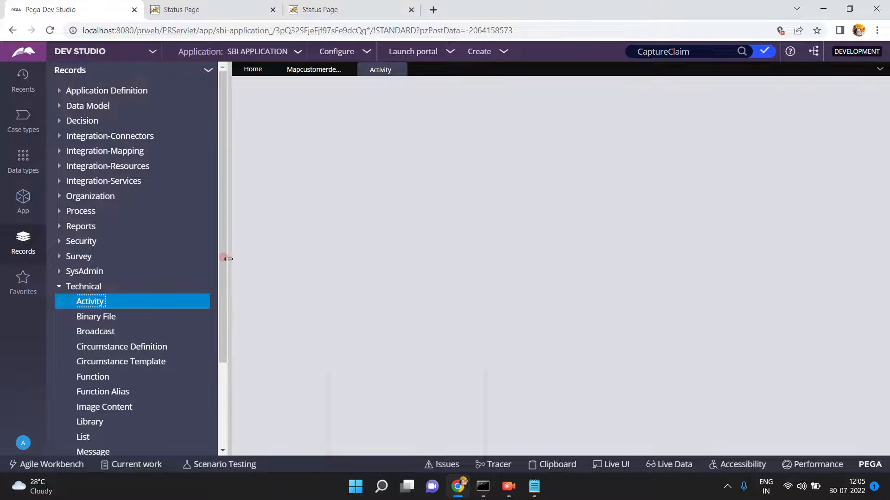
click(228, 258)
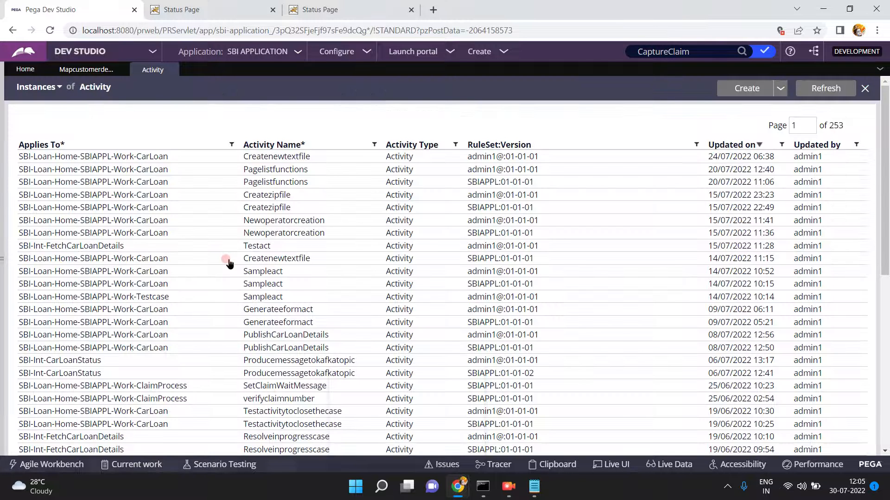
click(736, 89)
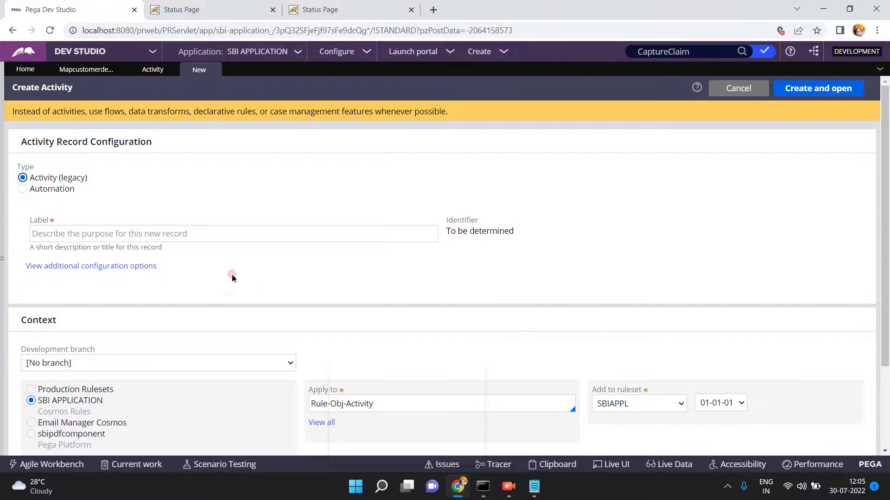
- Create activity testact applied to SBI-Loan-Home-SBIAPPL-Work-InsuranceClaim and open it
click(209, 227)
click(210, 228)
text(testact)
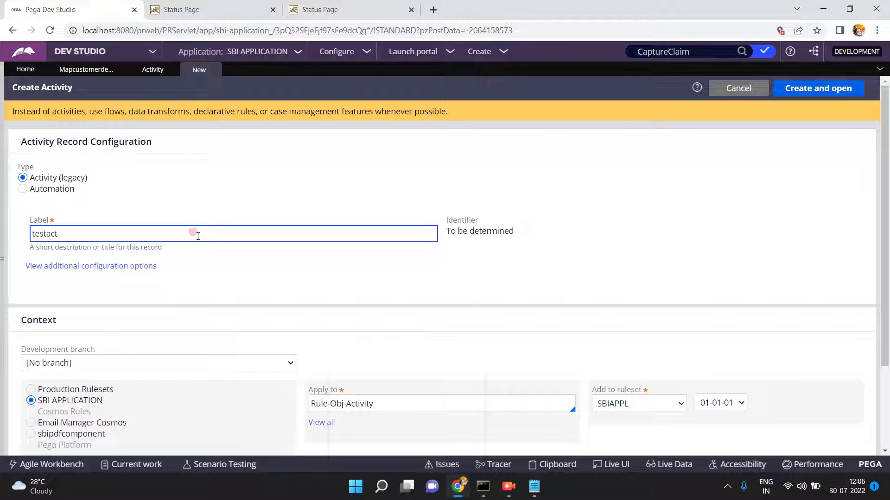
click(387, 404)
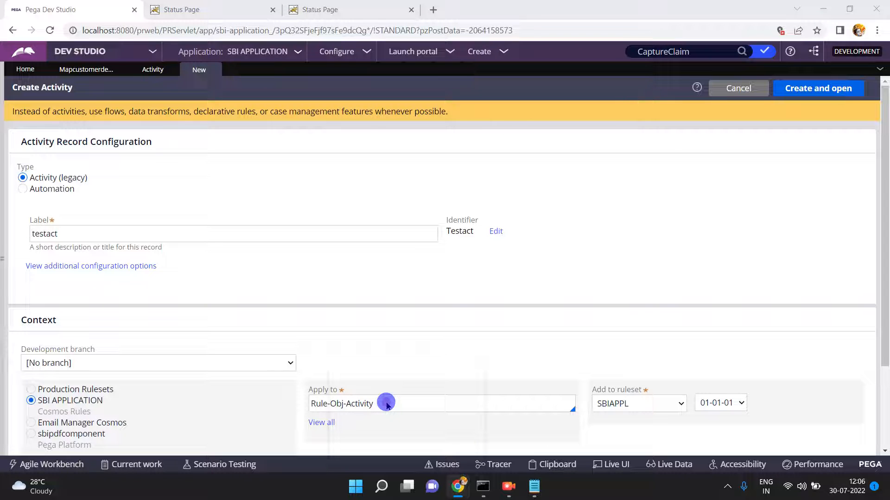
click(800, 393)
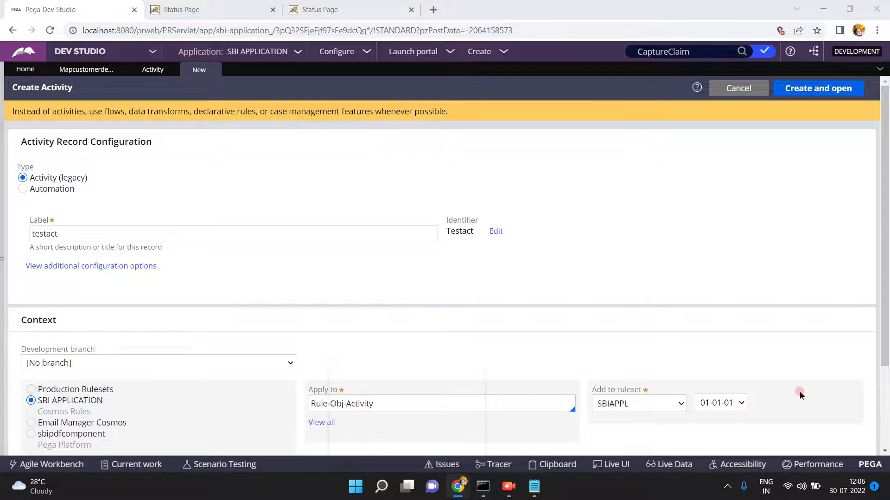
click(885, 376)
click(455, 288)
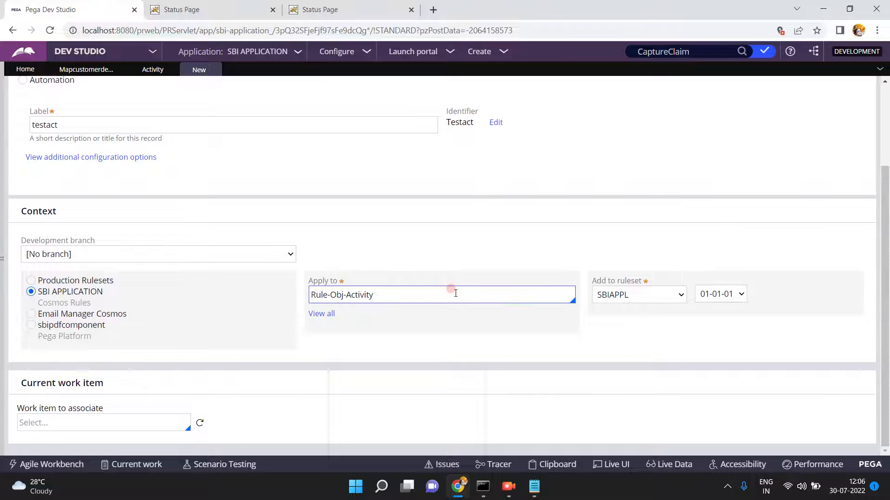
triple_click(456, 294)
text(SBI)
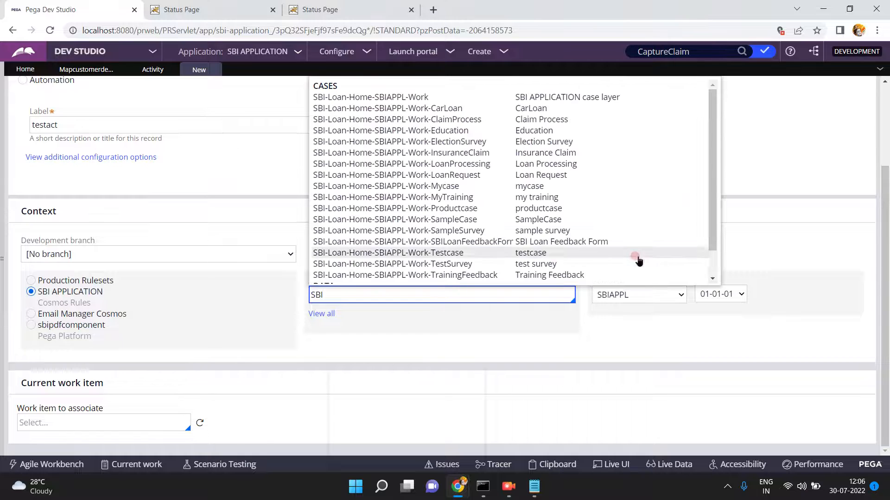
click(465, 153)
scroll(687, 160, up, 3)
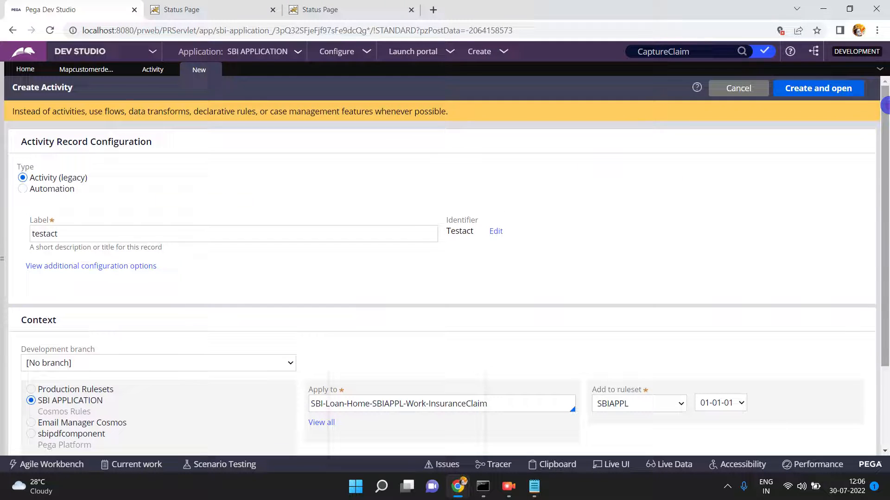
click(822, 89)
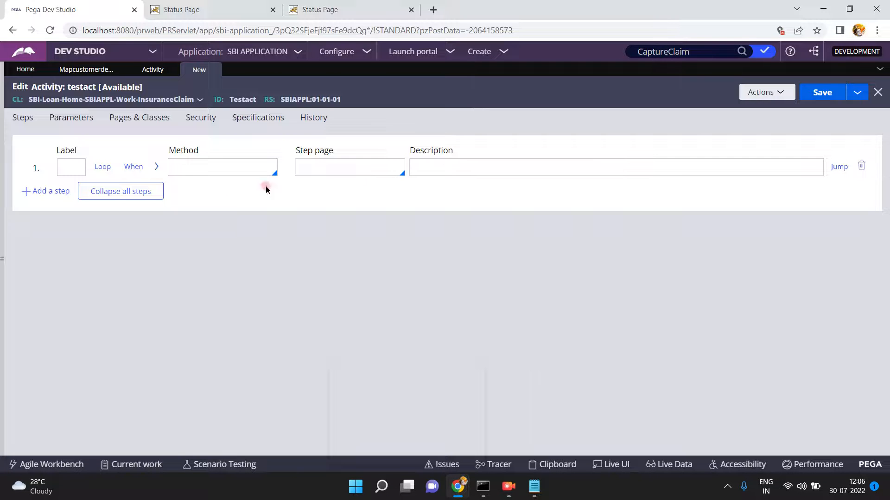
- Set step 1's method to Property-Set, correcting the misspelled name
click(211, 166)
text(Proeprty-Set)
click(159, 167)
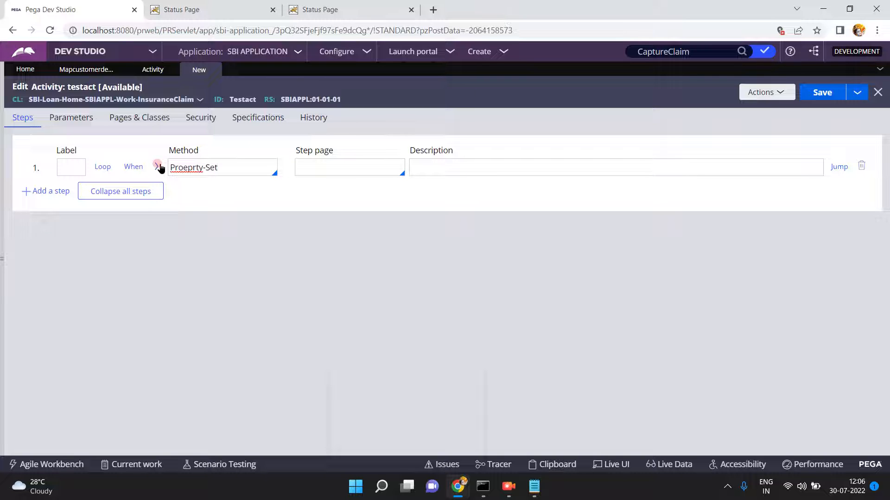
click(183, 165)
key(Delete)
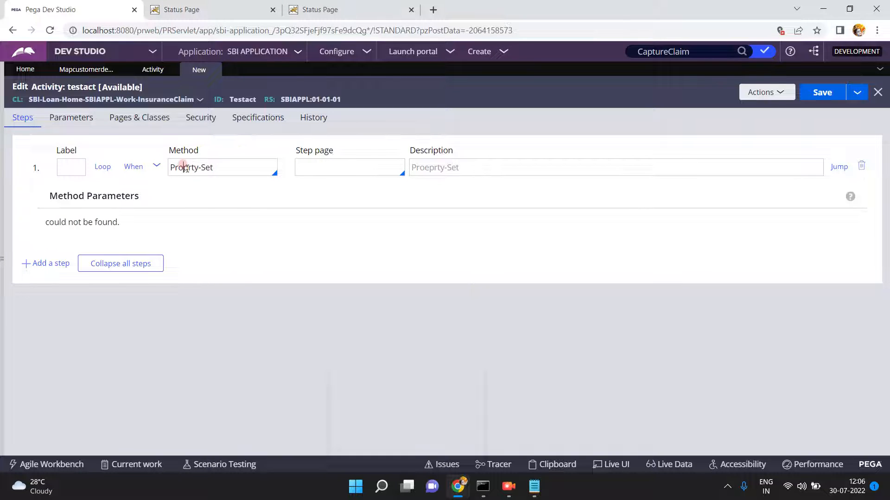
text(e)
click(156, 168)
click(157, 168)
click(156, 167)
- Assign .answer2 the pasted, quoted comma-separated sample customer string
click(98, 239)
text(.pyText)
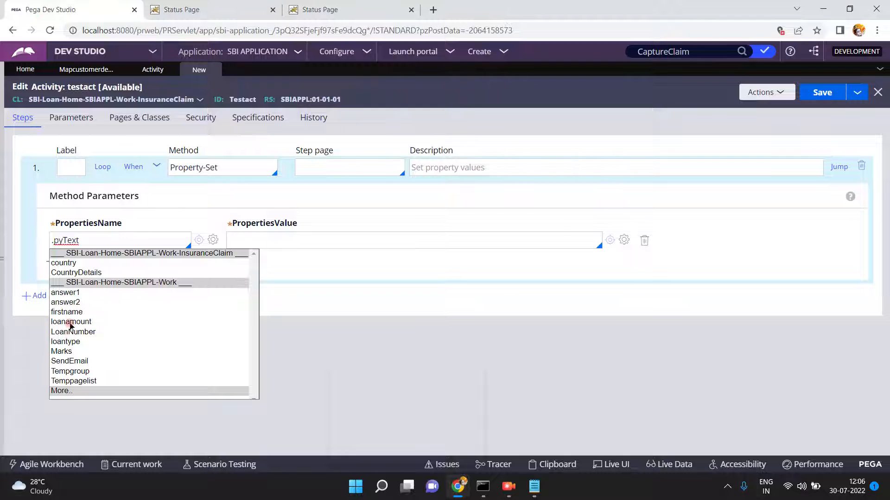
click(73, 302)
click(82, 70)
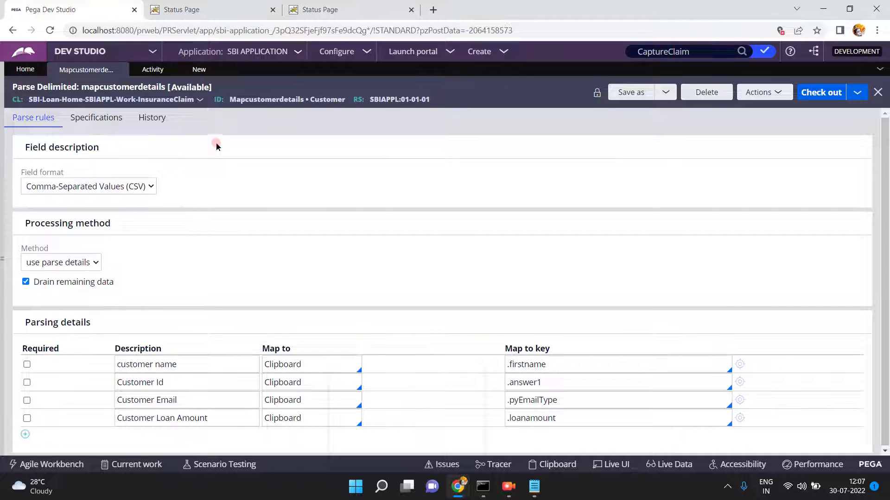
click(197, 70)
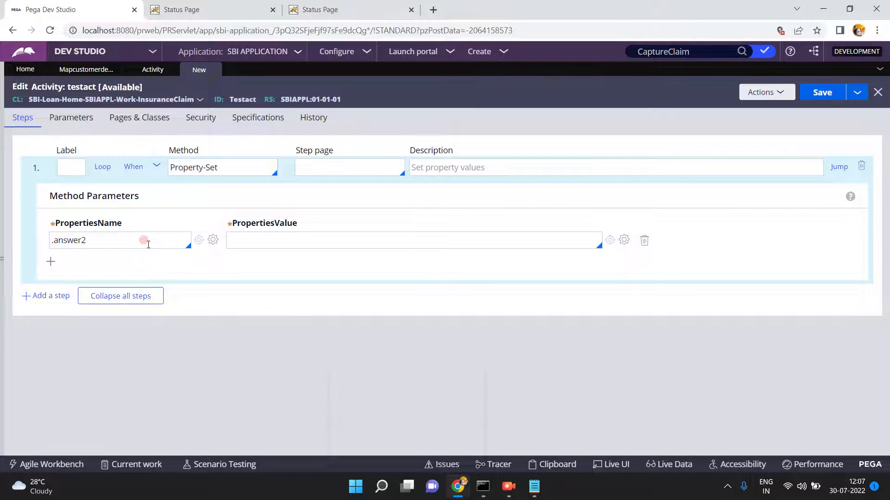
click(269, 233)
key(ctrl+v)
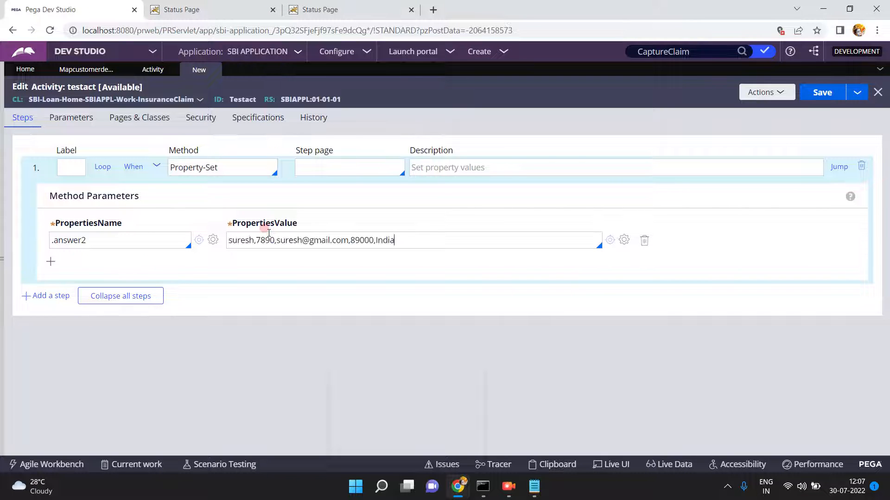
text(")
click(158, 169)
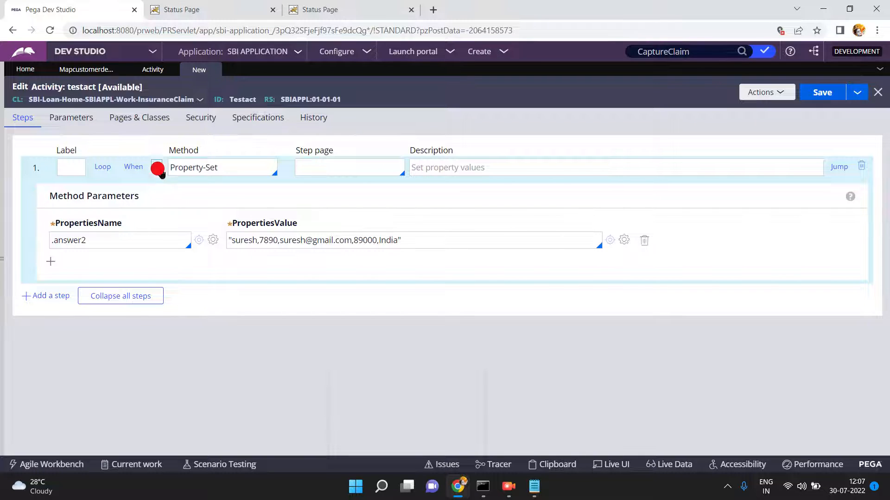
click(41, 192)
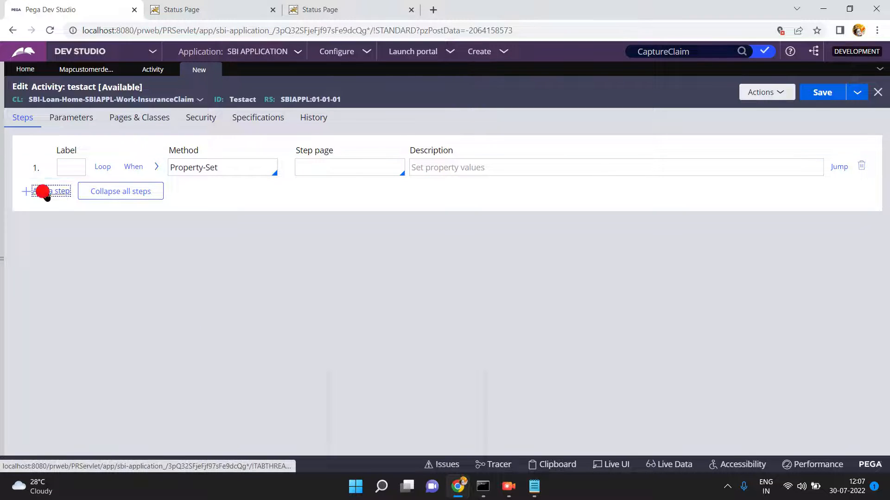
- Make step 2 an Apply-Parse-Delimited step with SourceProperty .answer2
click(183, 190)
text(Apply-P)
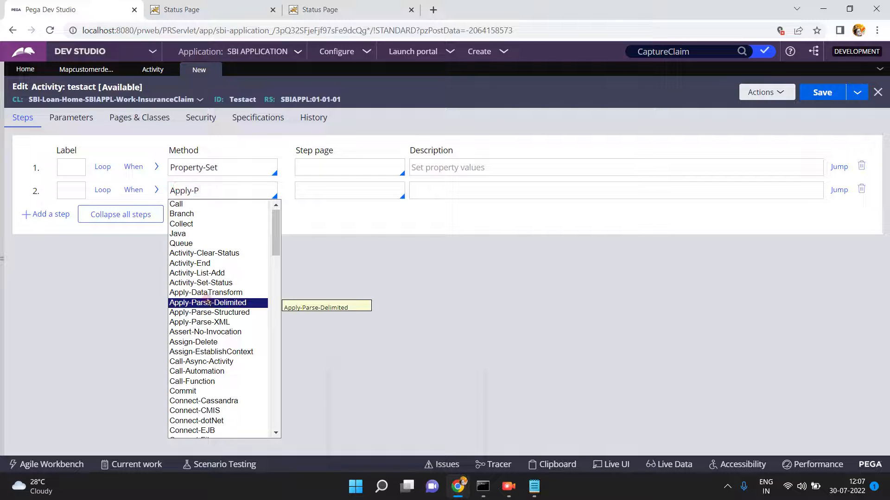
click(217, 304)
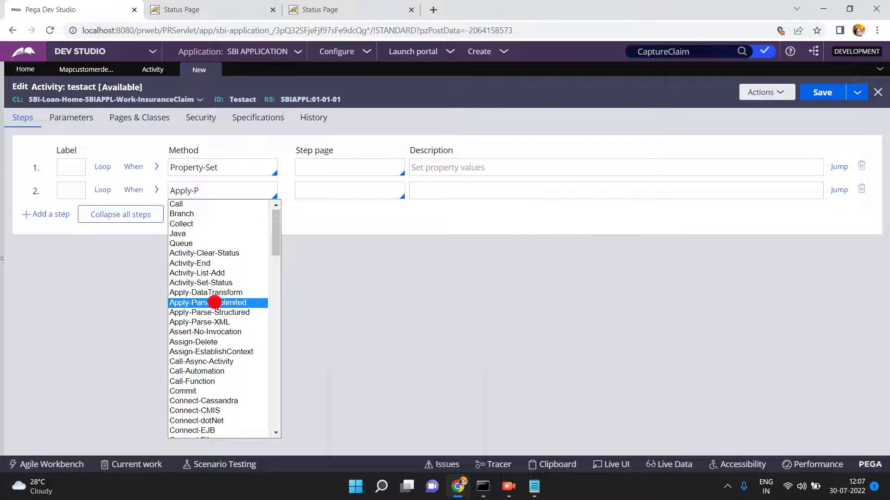
click(156, 191)
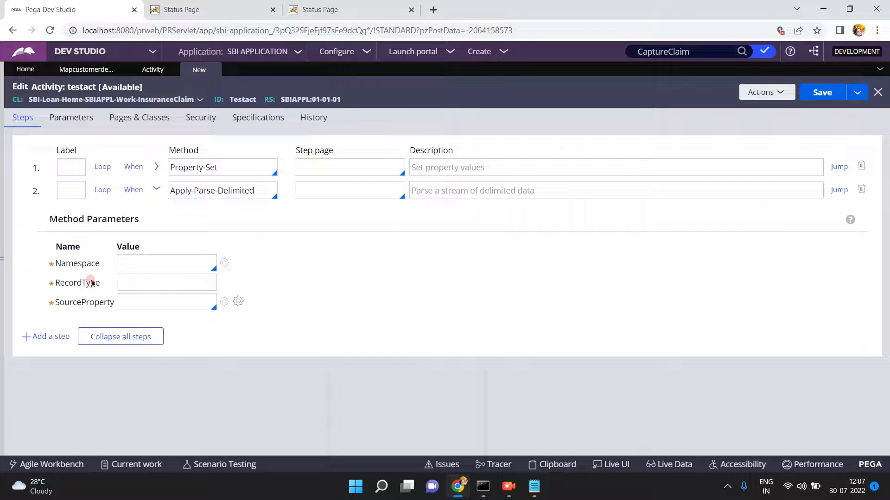
click(119, 270)
click(126, 282)
click(127, 304)
text(.an)
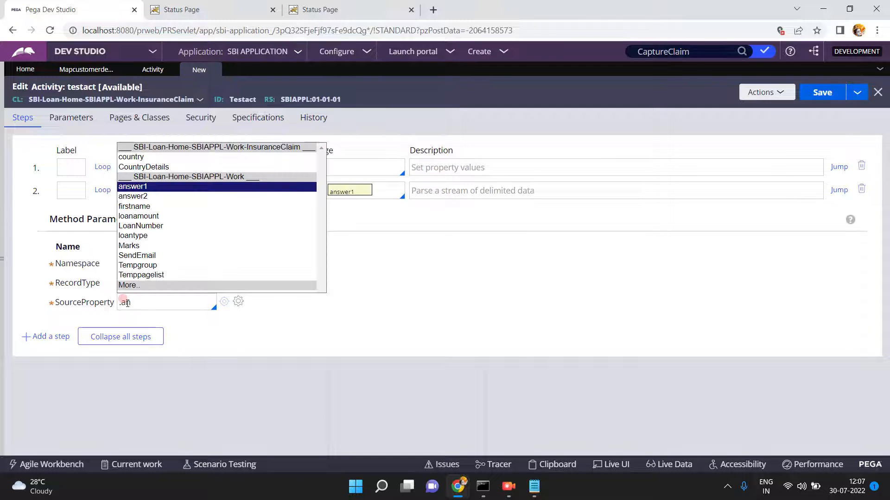
key(Down)
key(Return)
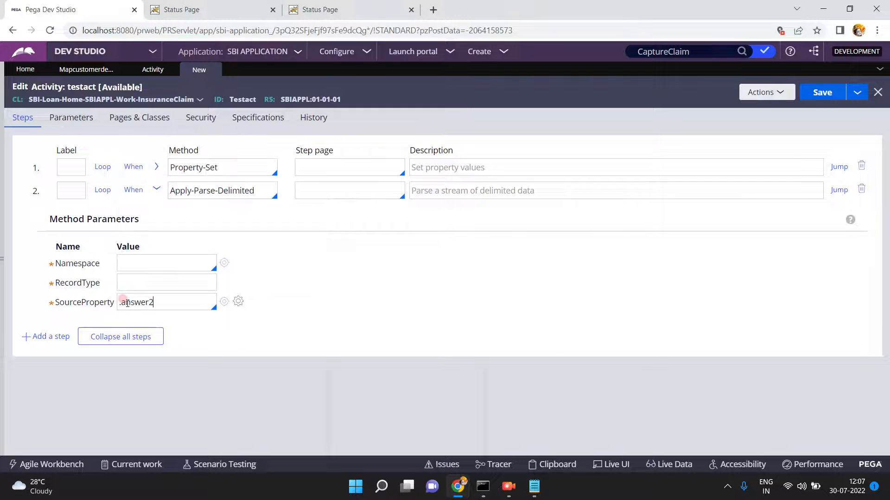
- Set RecordType to Customer and Namespace to Mapcustomerdetails, then save the activity
click(156, 167)
click(156, 167)
click(125, 283)
text(Customer)
click(137, 263)
text(map)
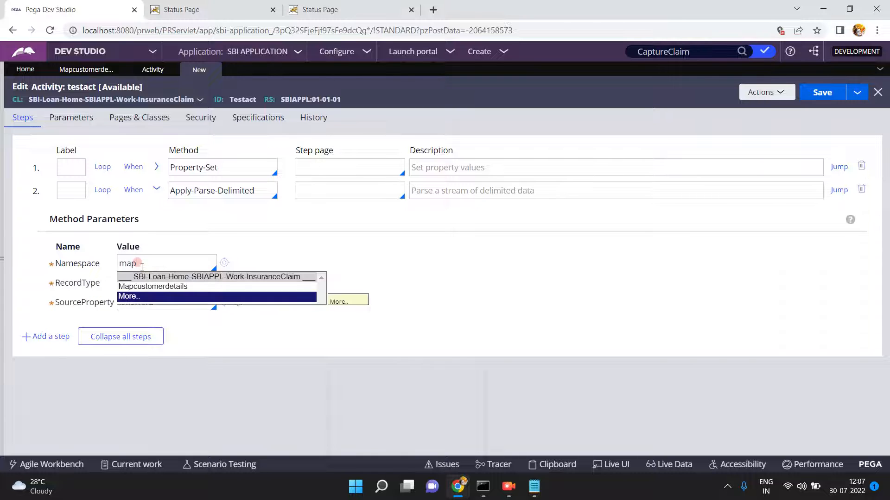
click(152, 288)
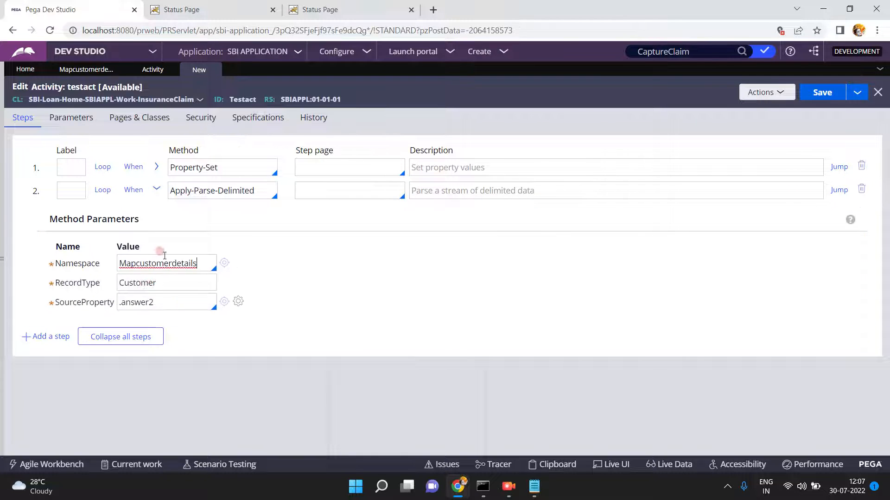
click(820, 93)
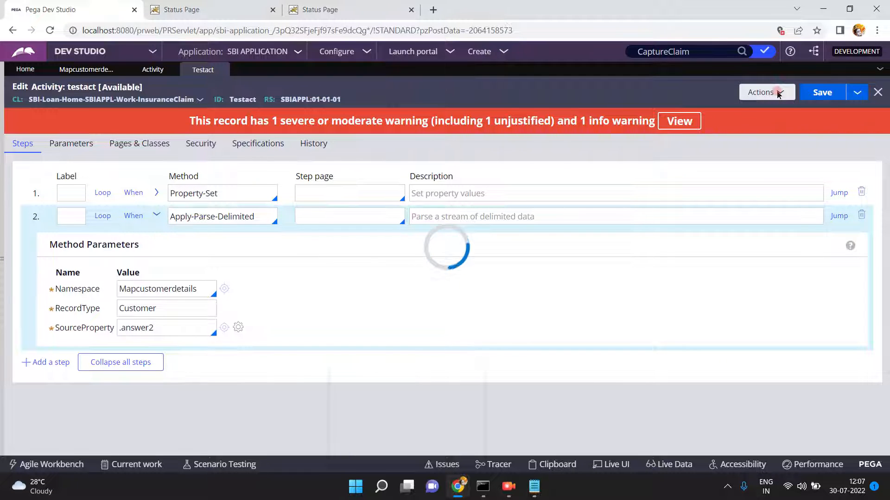
- Run testact via Actions > Run on the Standard thread and close the status page
click(759, 93)
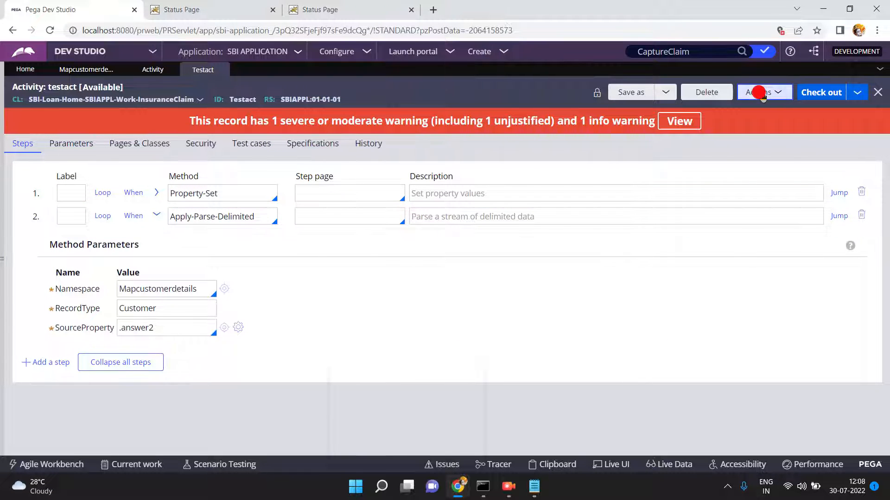
click(747, 109)
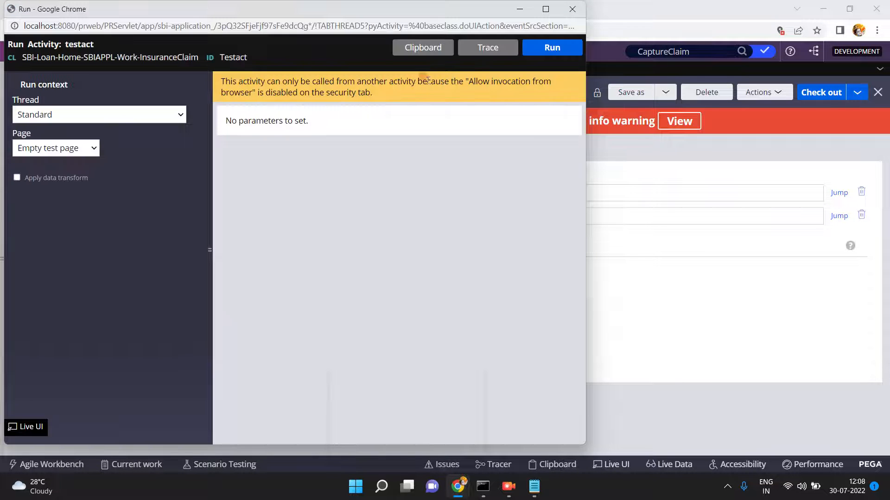
click(561, 47)
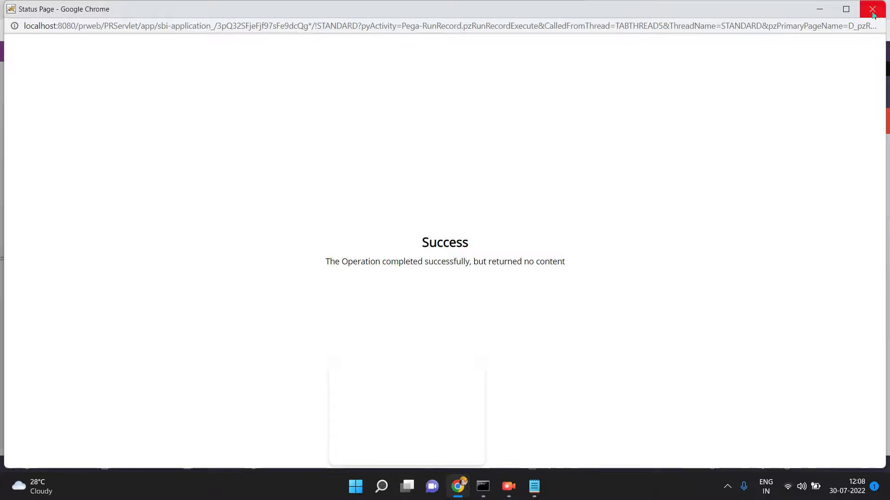
click(873, 14)
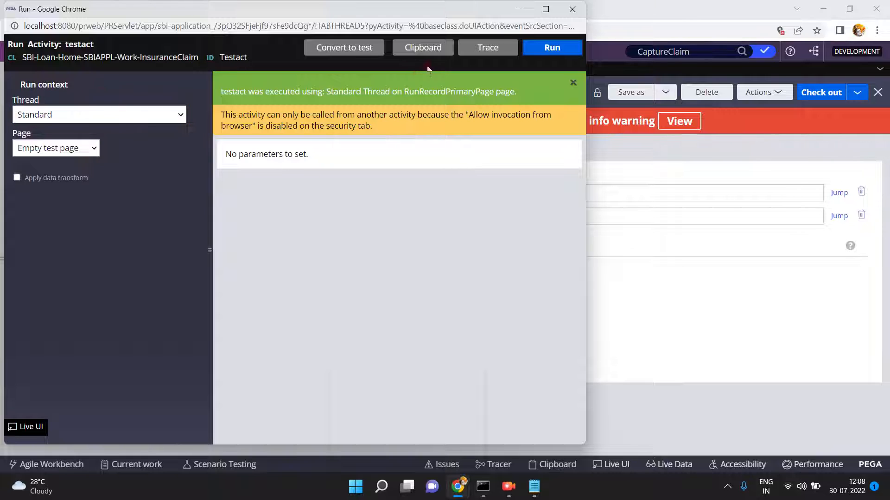
click(421, 47)
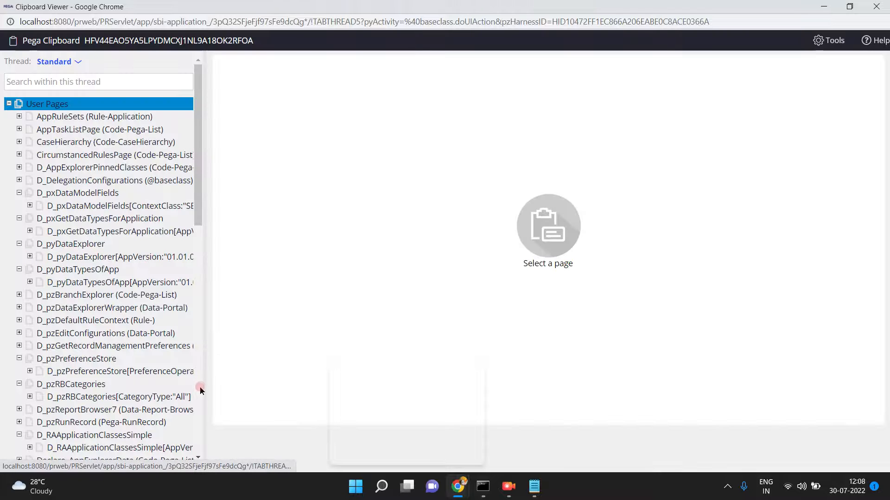
- Check RunRecordPrimaryPage's parsed fields, such as loanamount 89000, then minimize the Clipboard and Run windows
click(199, 389)
click(95, 329)
click(92, 318)
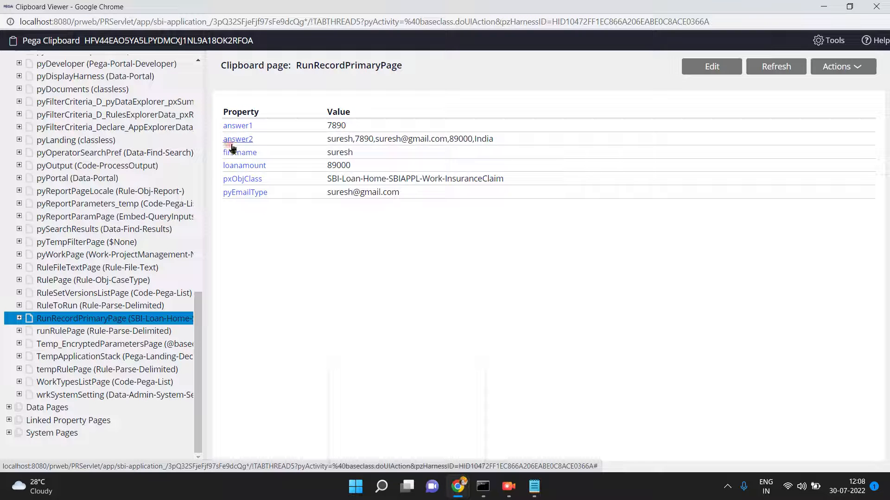
click(821, 8)
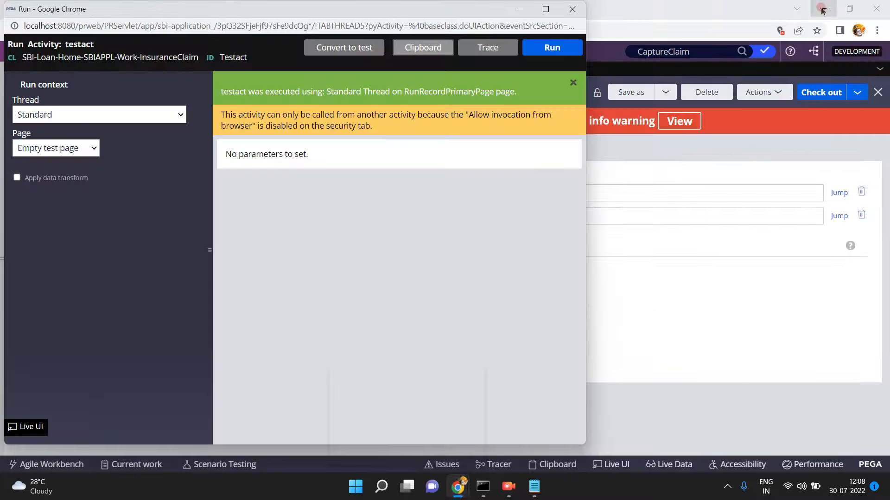
click(523, 8)
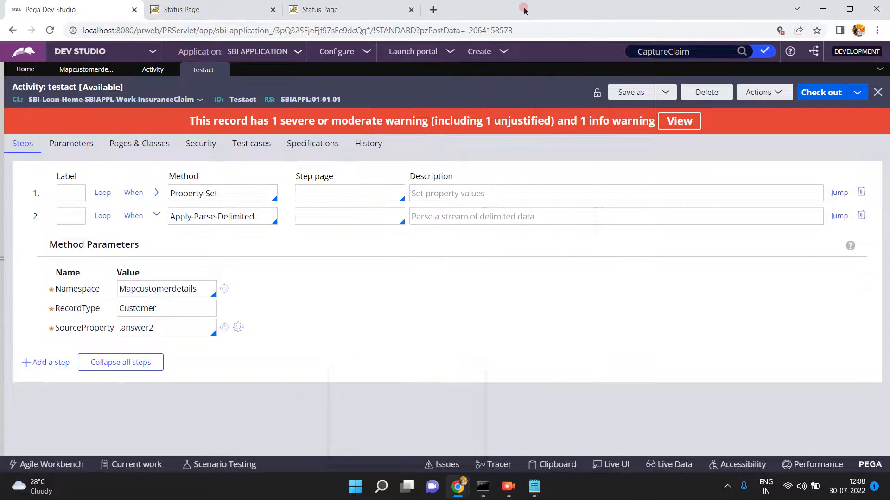
- Collapse activity step 2 and open the Mapcustomerdetails parse rule beside the Notepad sample string
click(156, 215)
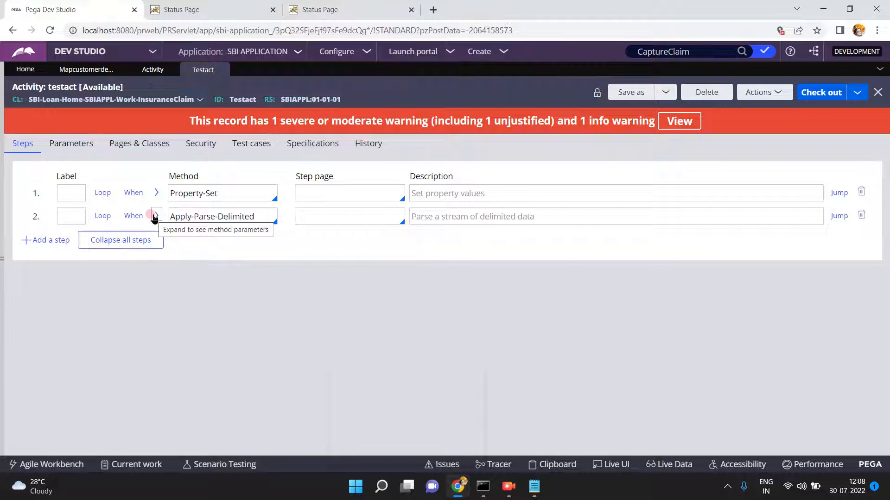
click(533, 484)
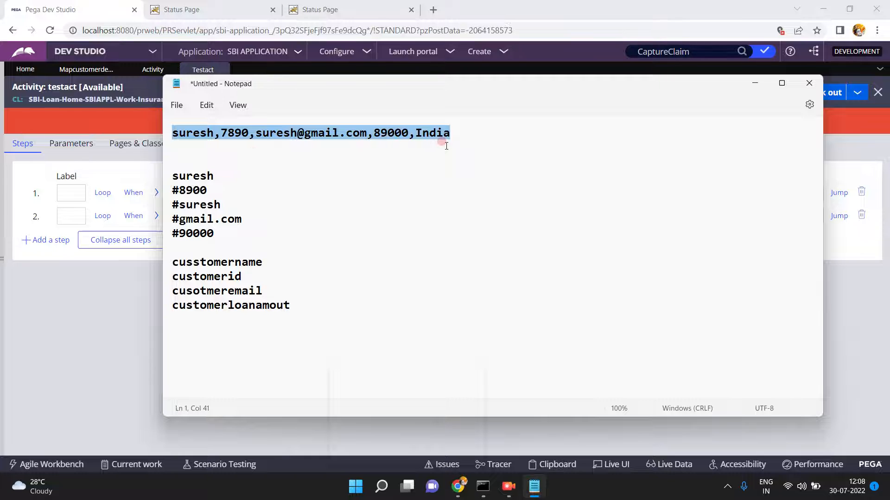
click(84, 293)
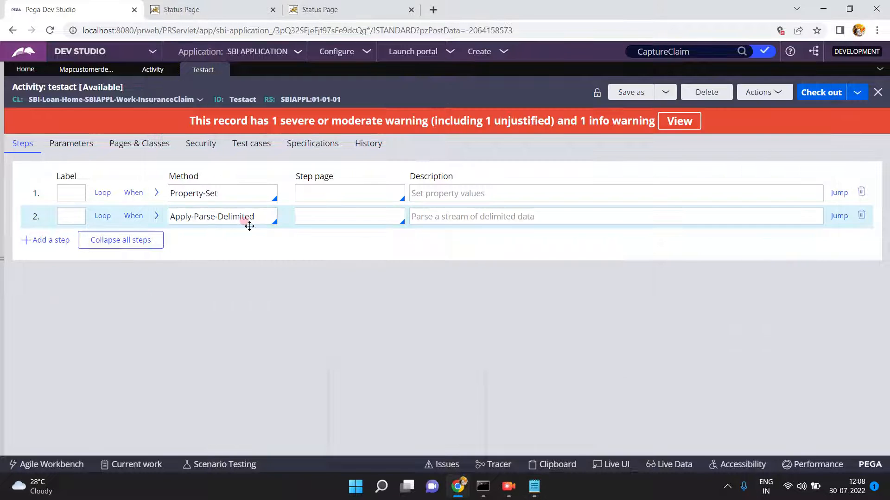
click(99, 70)
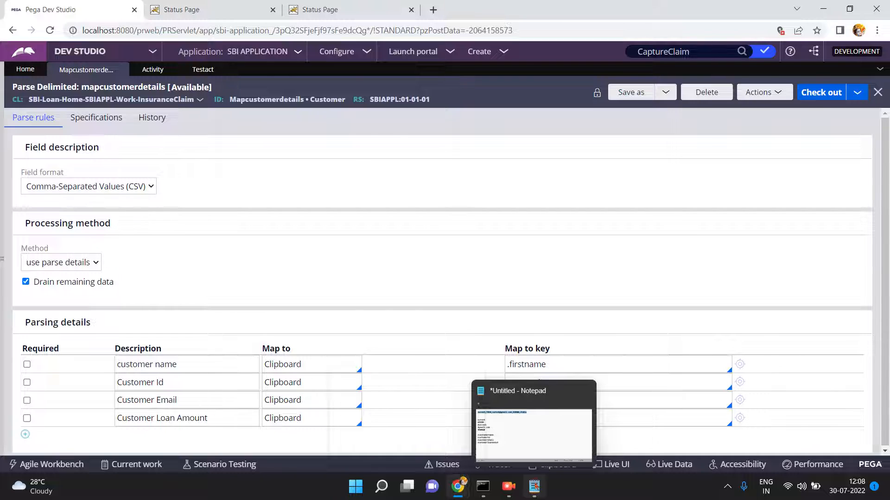
click(535, 486)
click(221, 134)
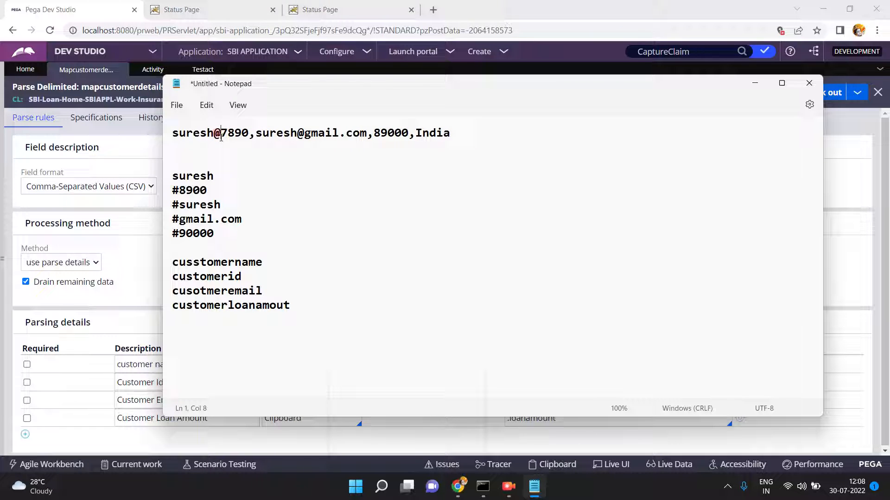
- Replace the remaining commas around the e-mail and 89000 in the sample record with @ signs
click(256, 134)
key(BackSpace)
text(@)
click(370, 135)
key(BackSpace)
text(@)
click(415, 132)
key(BackSpace)
text(@)
click(213, 132)
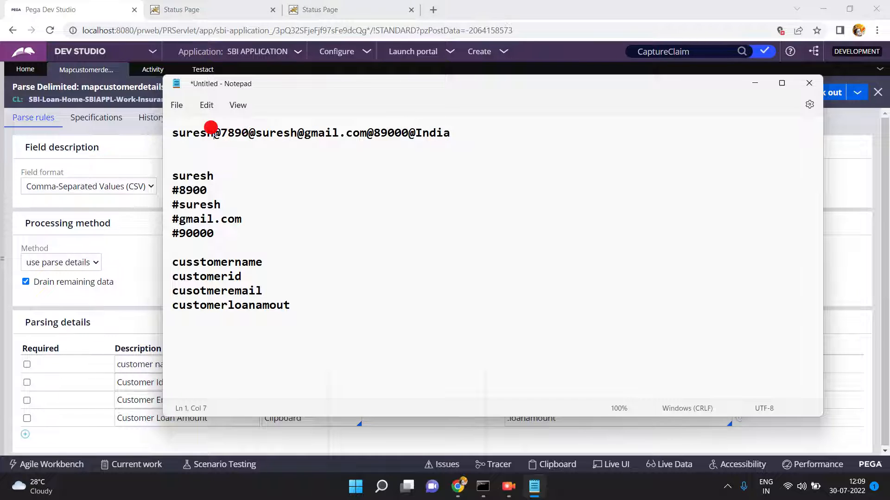
key(Return)
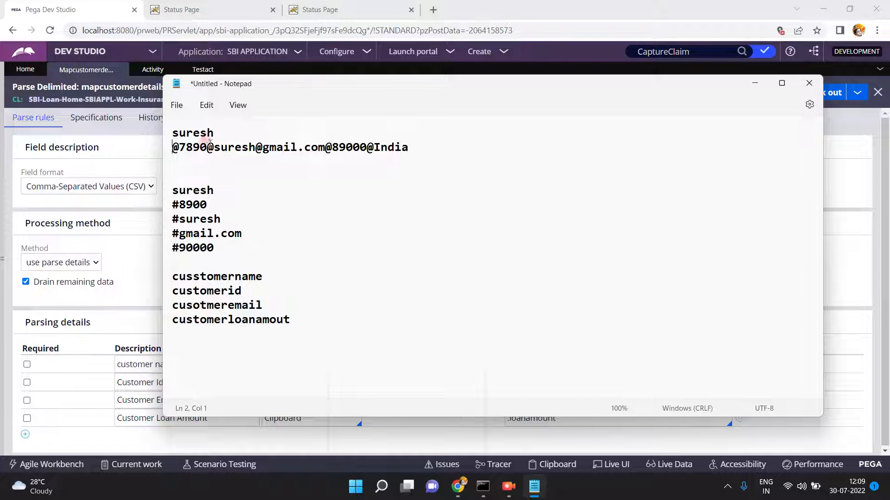
click(206, 147)
key(Return)
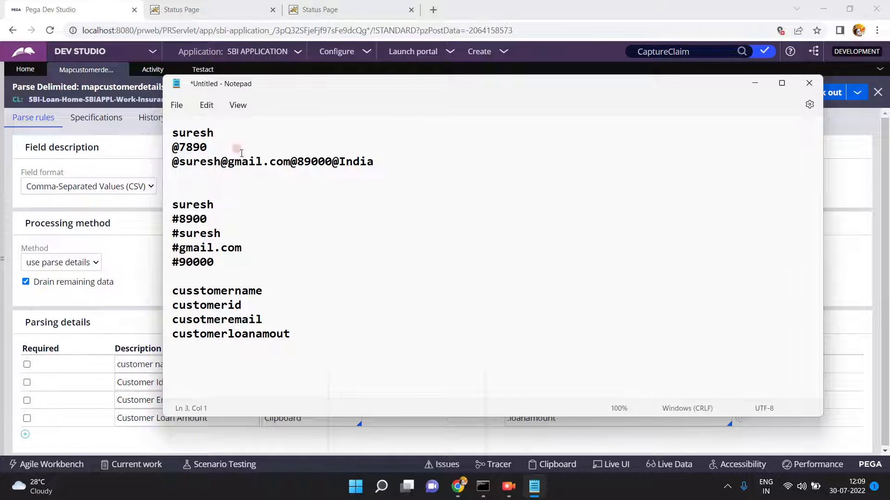
click(290, 161)
key(Return)
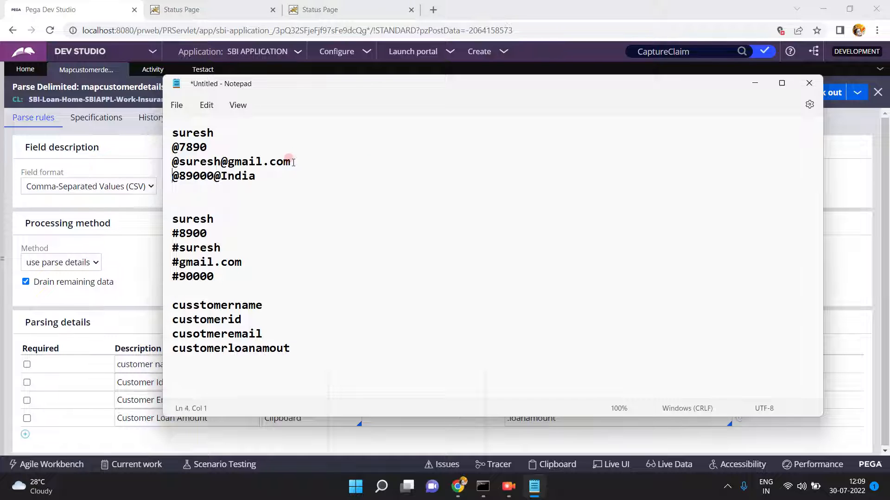
click(214, 175)
key(Return)
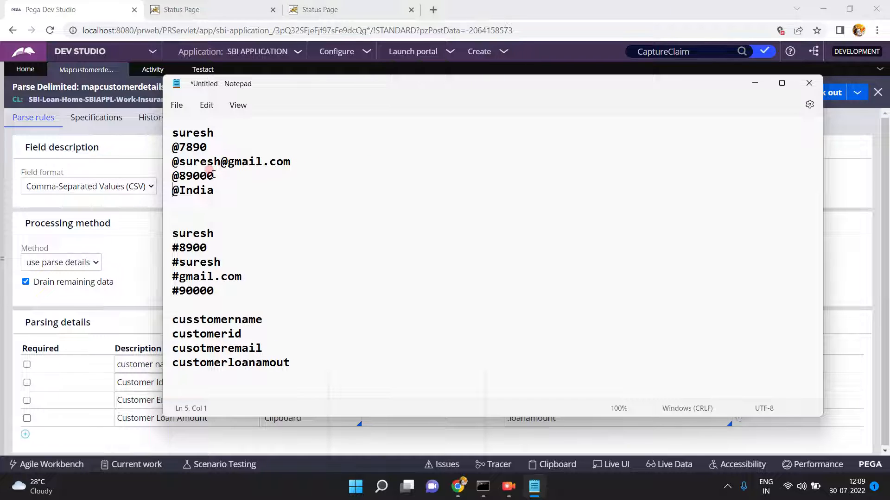
key(shift+End)
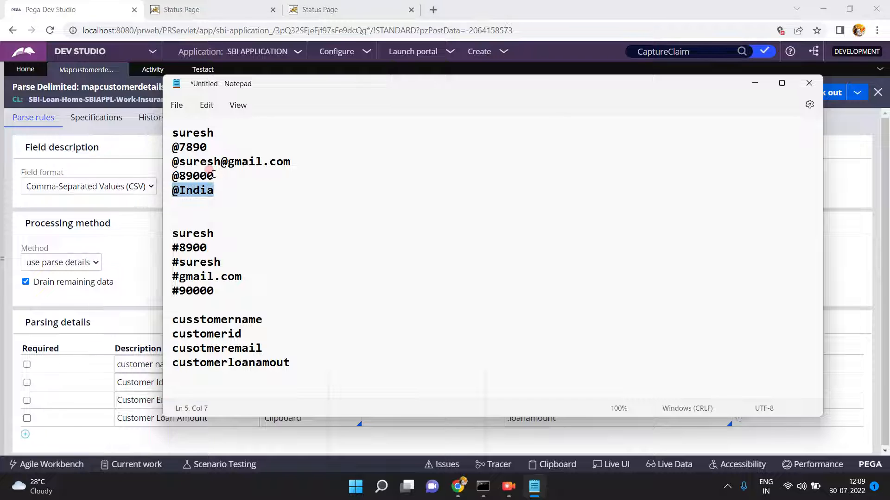
click(93, 216)
click(48, 175)
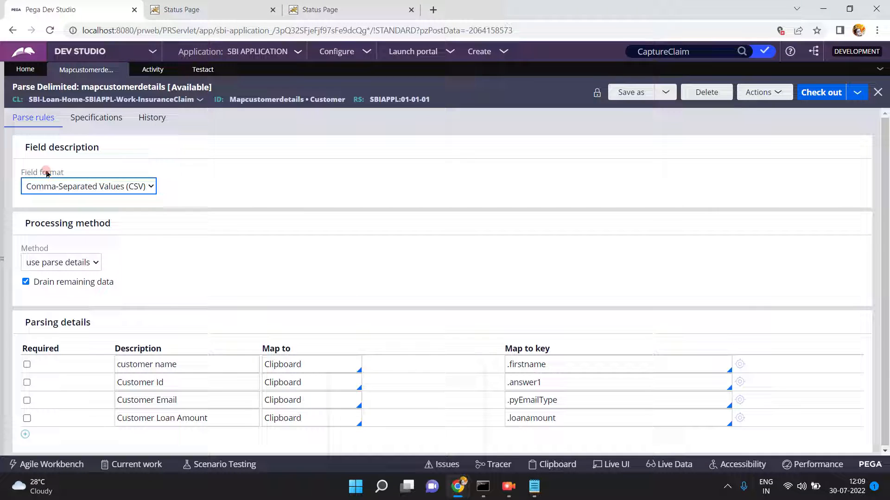
- Set the parse rule's field format to Custom Definition with delimiter @, then check it out and save
click(77, 188)
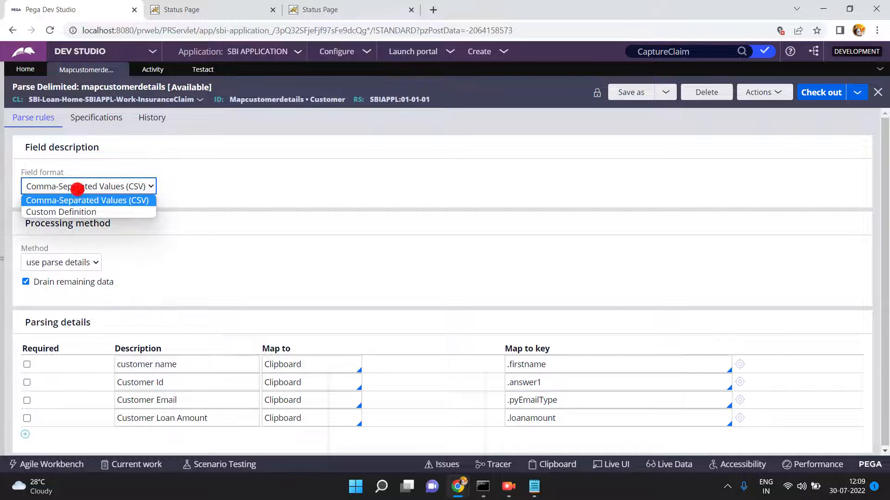
click(67, 212)
click(56, 222)
key(BackSpace)
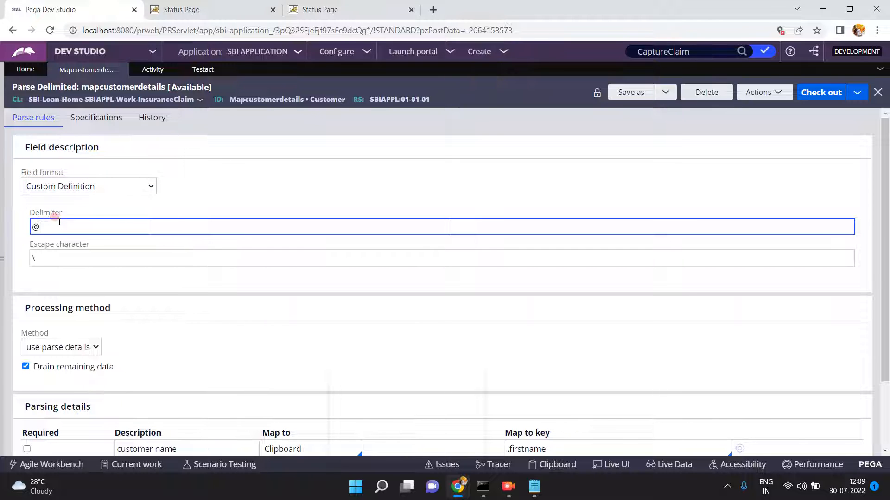
double_click(44, 252)
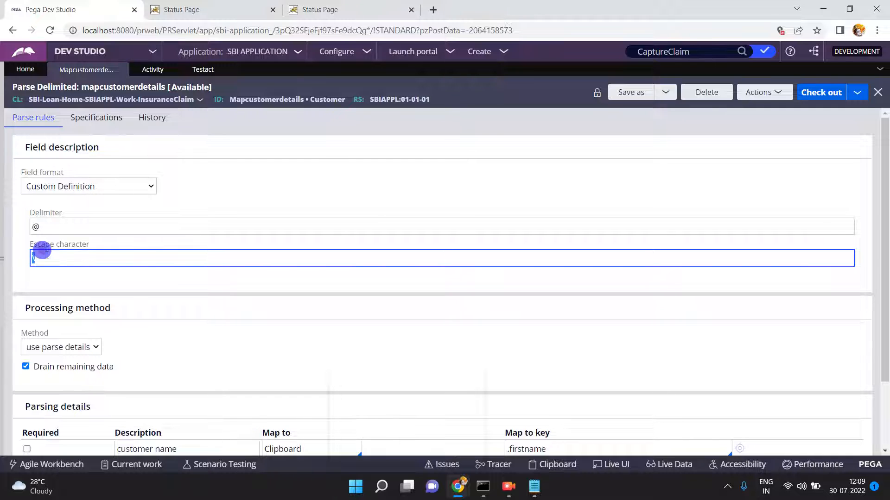
click(824, 93)
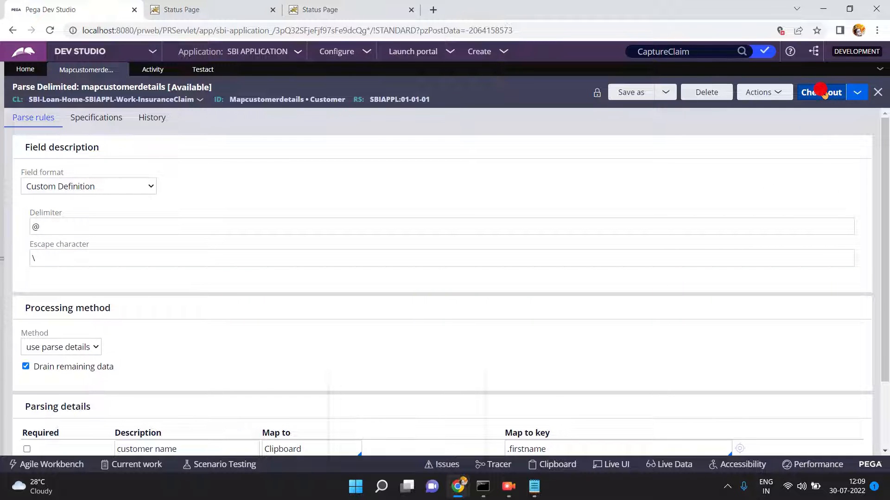
click(821, 92)
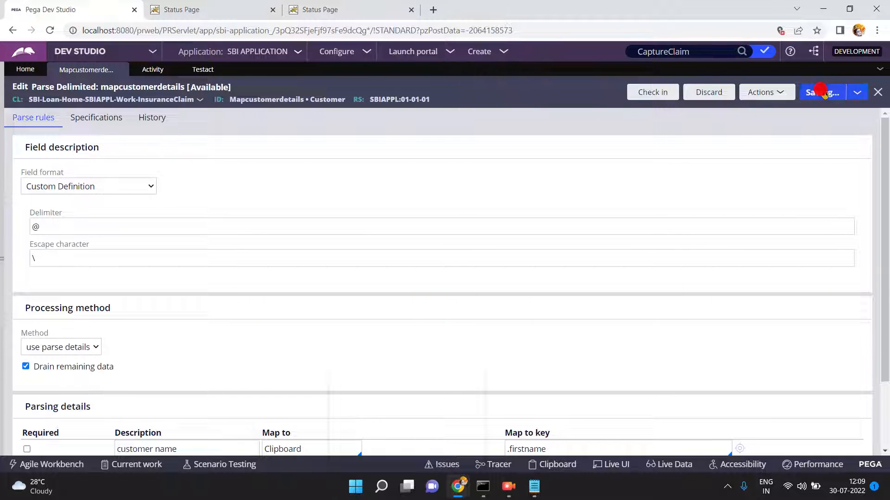
click(537, 484)
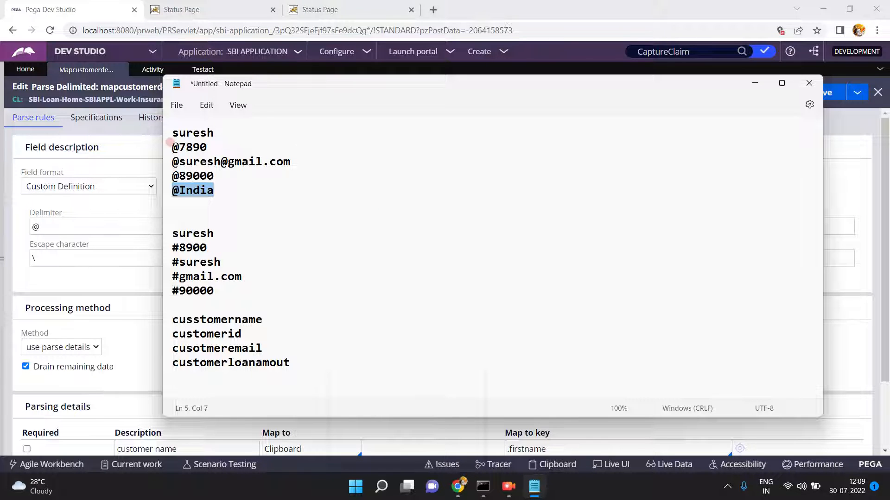
click(170, 144)
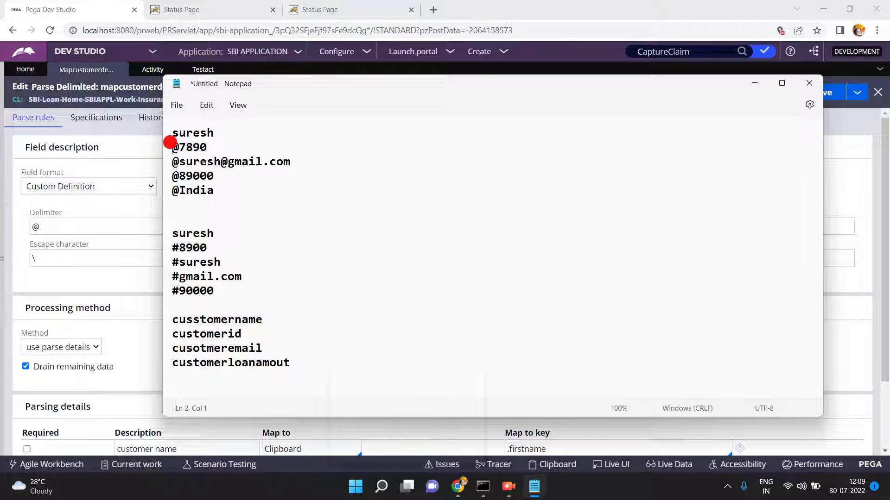
click(752, 84)
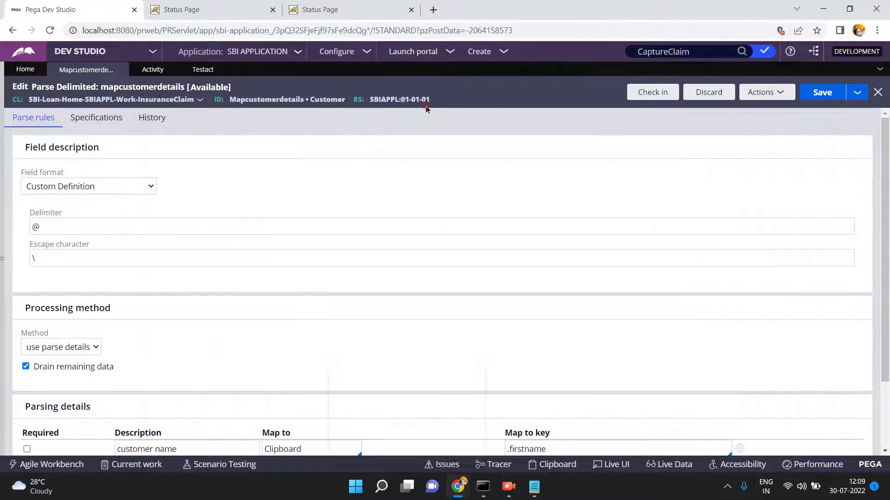
- In testact step 1, change the .answer2 string's comma separators to @ throughout
click(203, 69)
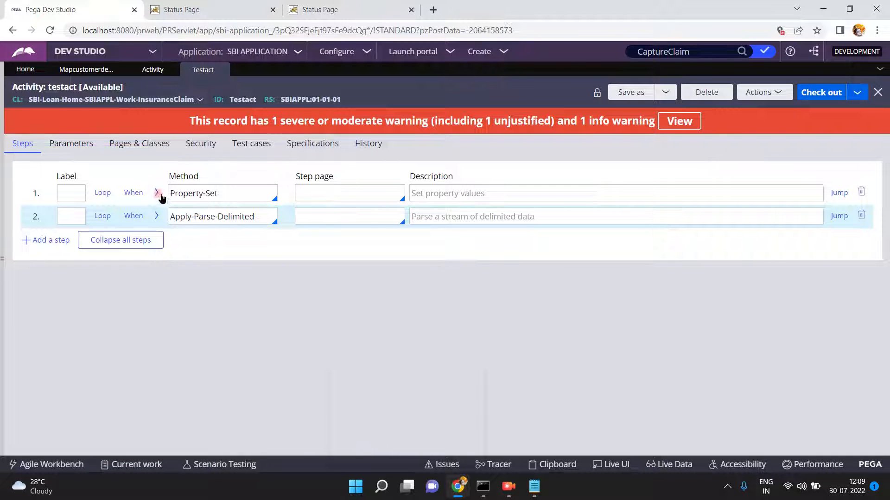
click(156, 192)
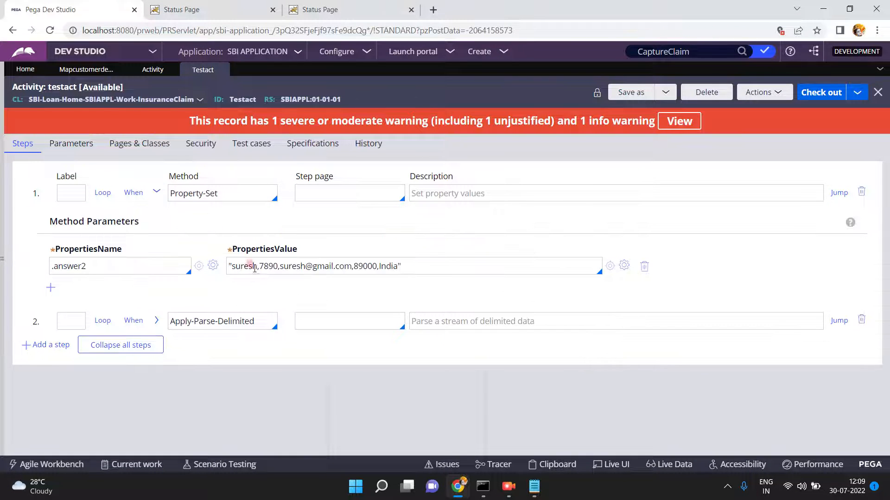
click(257, 266)
text(@)
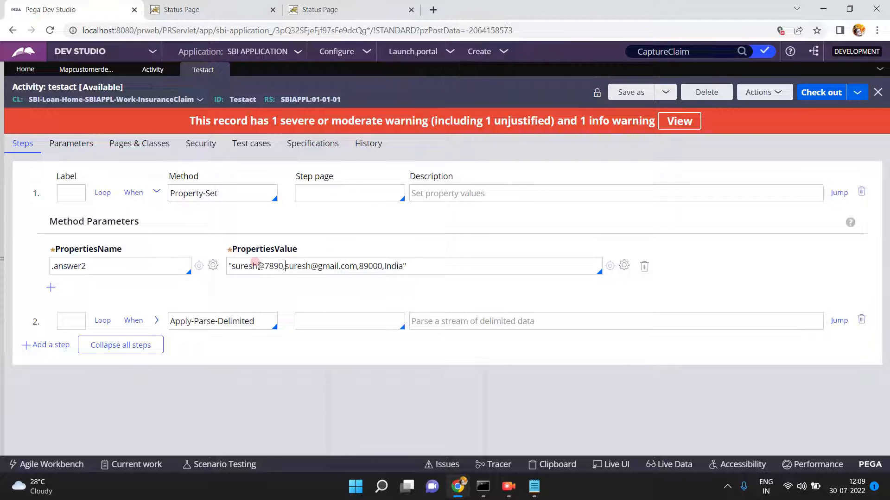
key(BackSpace)
text(@)
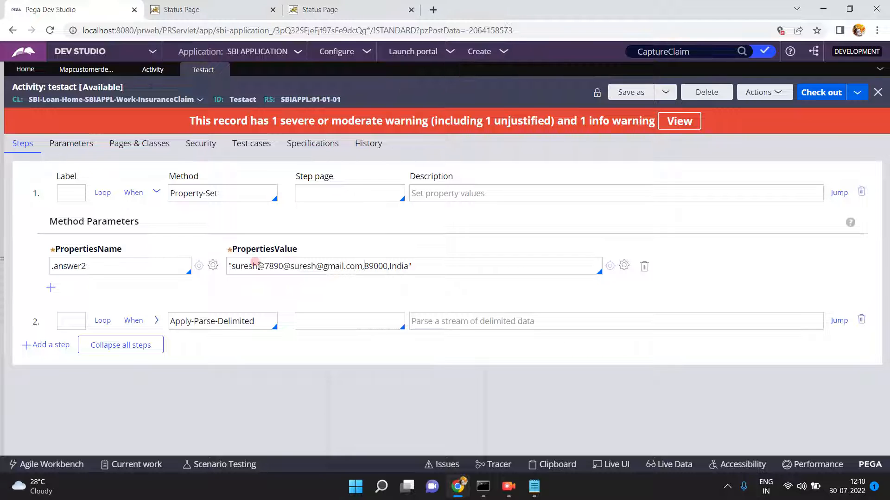
key(BackSpace)
text(@)
key(BackSpace)
text(@)
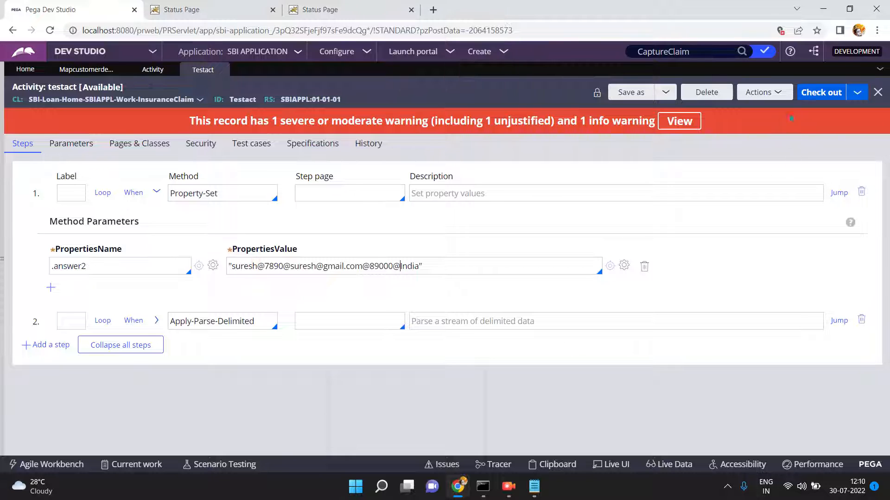
- Check out and save the testact activity
click(819, 92)
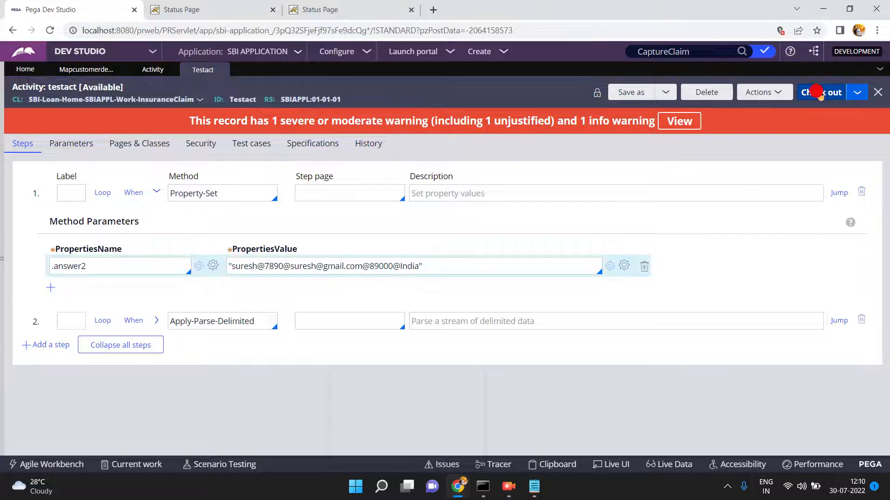
click(819, 92)
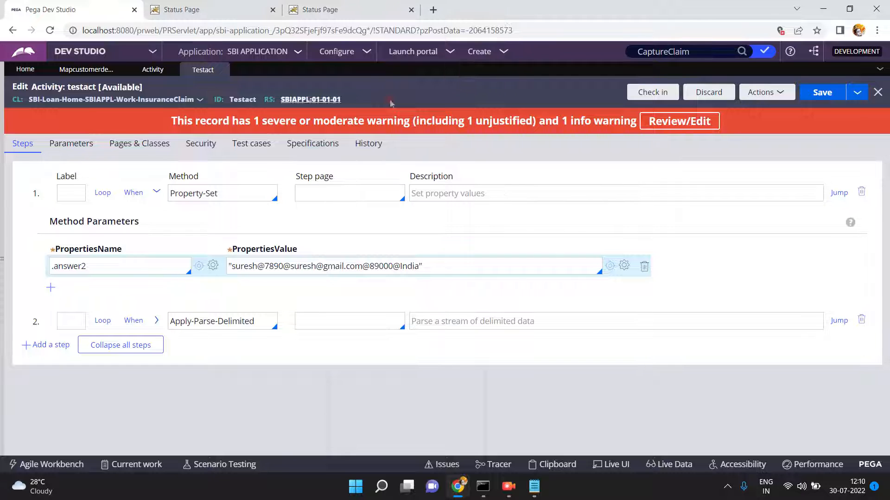
click(762, 93)
- Run the testact activity and close the success status page
click(747, 109)
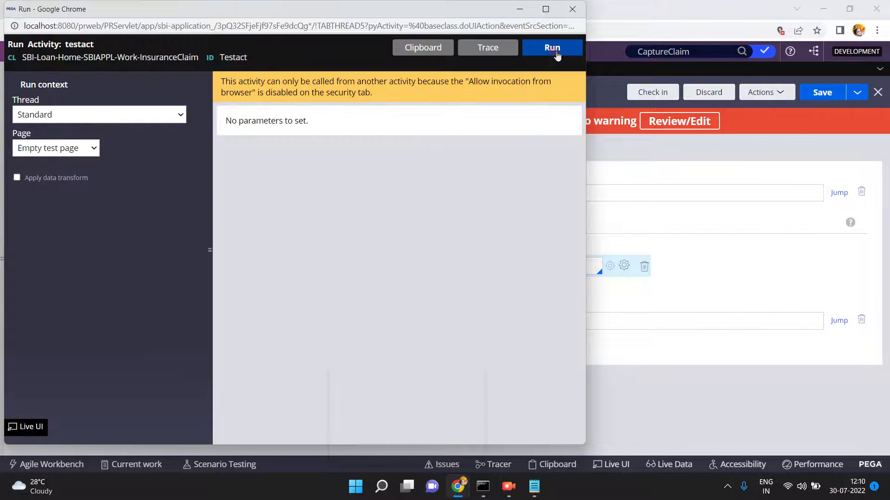
click(555, 51)
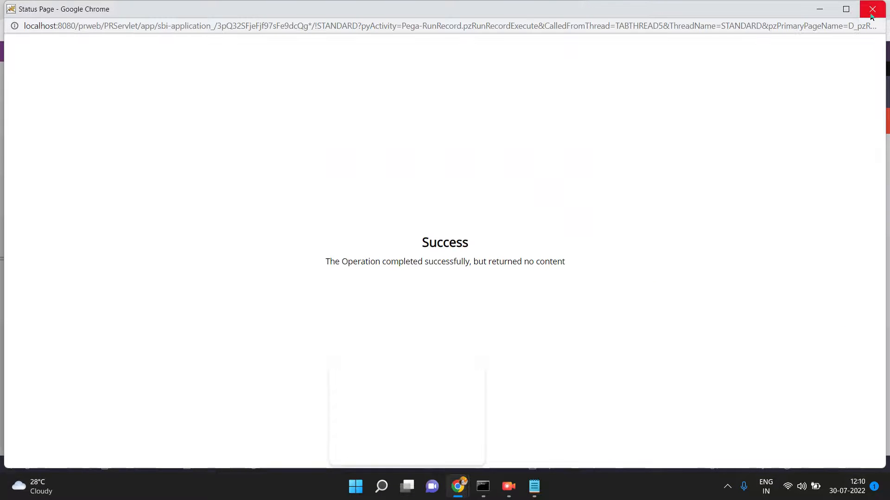
click(871, 10)
- In the Clipboard, view RunRecordPrimaryPage's parsed values, with answer1 showing 7890
click(422, 48)
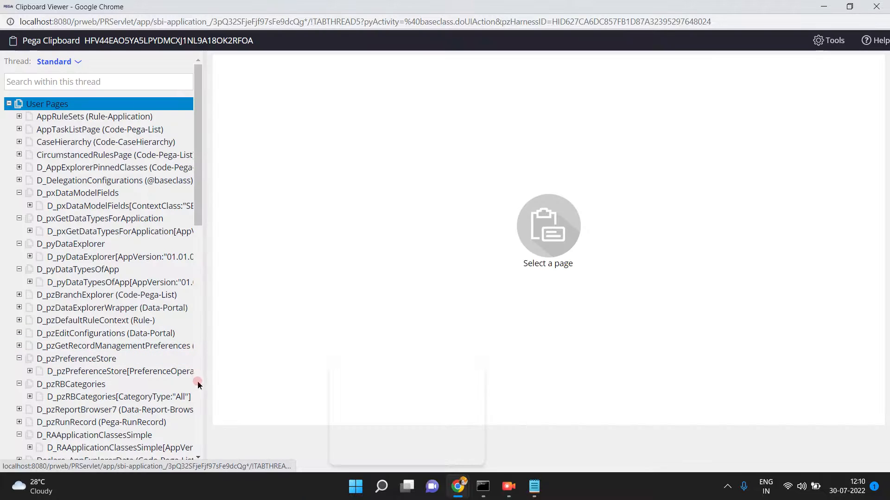
click(198, 384)
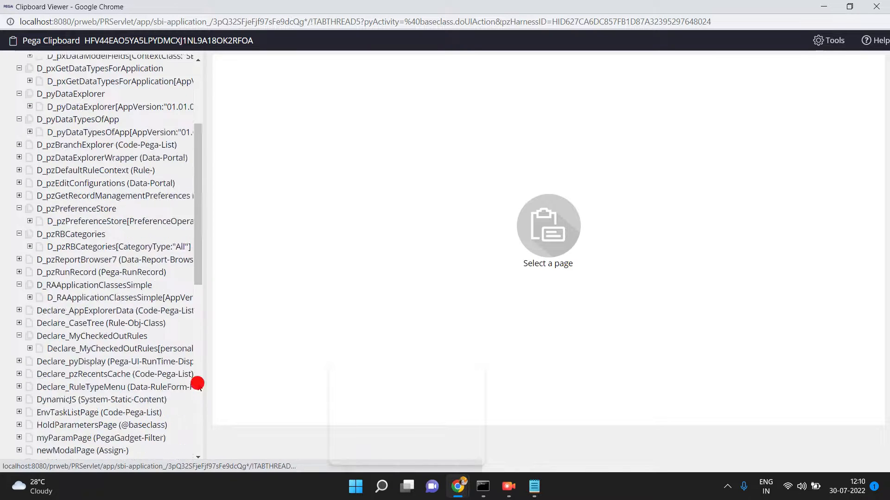
click(198, 384)
click(89, 302)
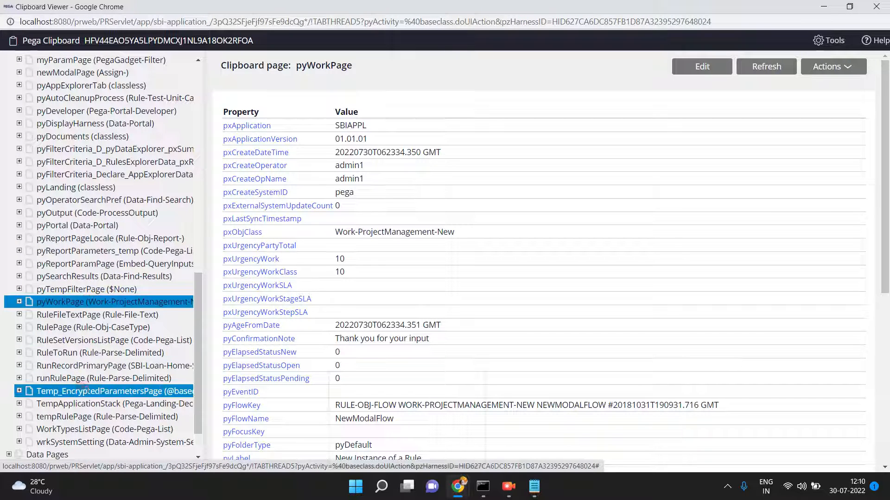
click(79, 366)
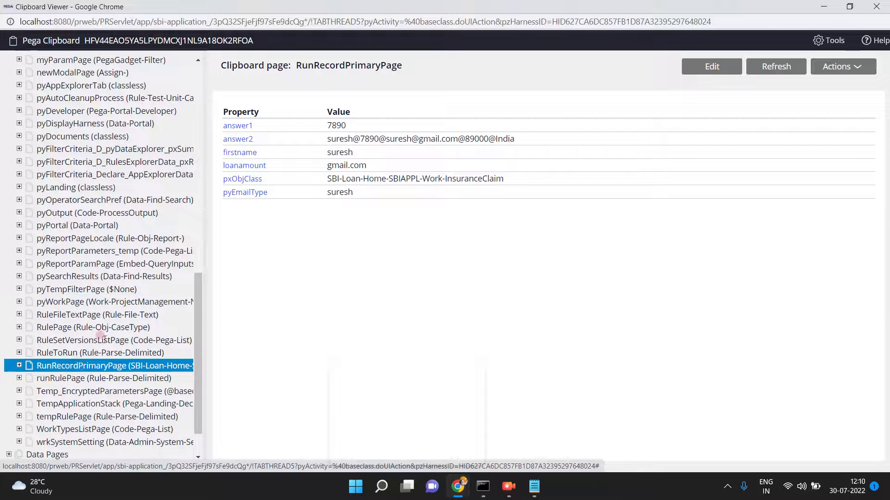
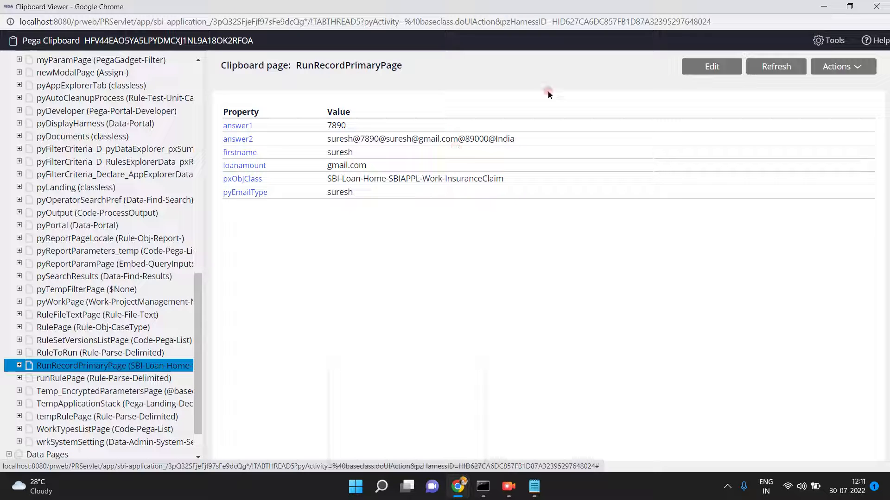
- Minimize the Clipboard Viewer and bring the testact activity editor back to the front
click(828, 7)
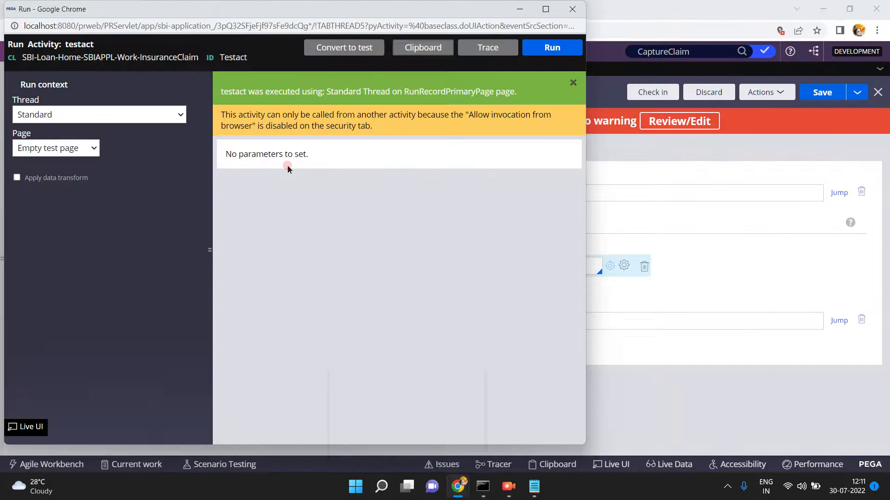
click(655, 197)
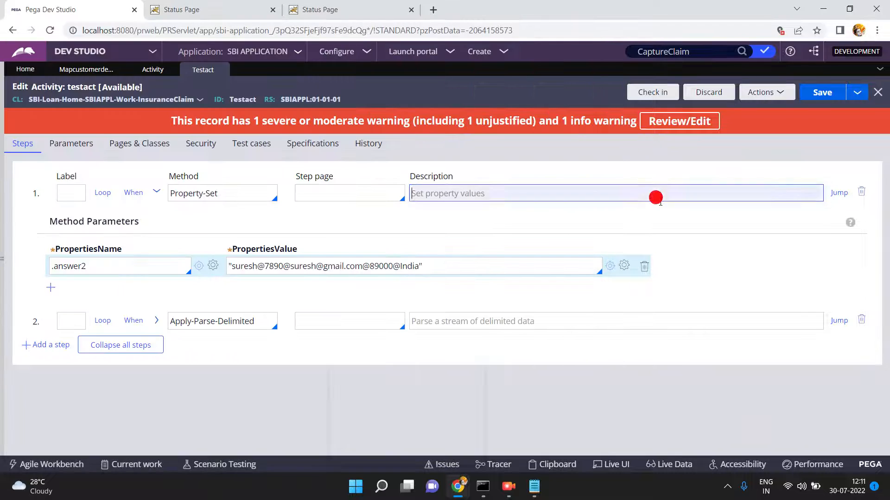
- Review the escape character setting on the mapcustomerdetails parse rule
click(83, 74)
click(42, 254)
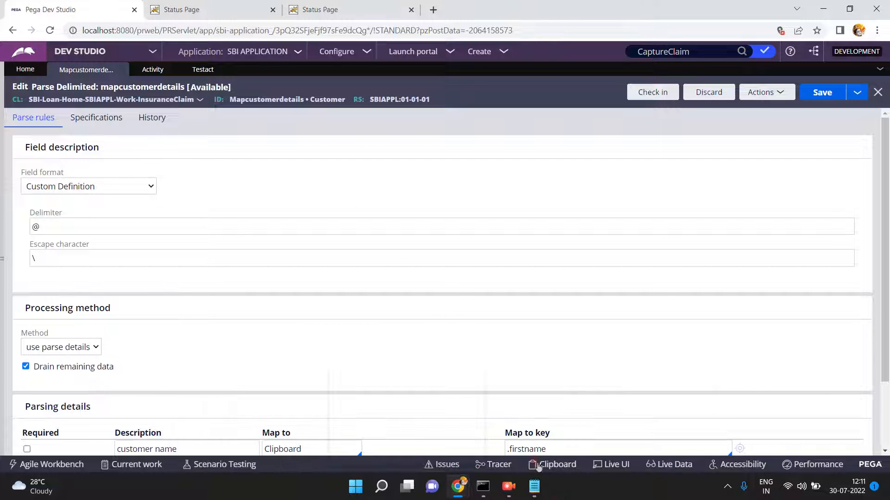
click(204, 70)
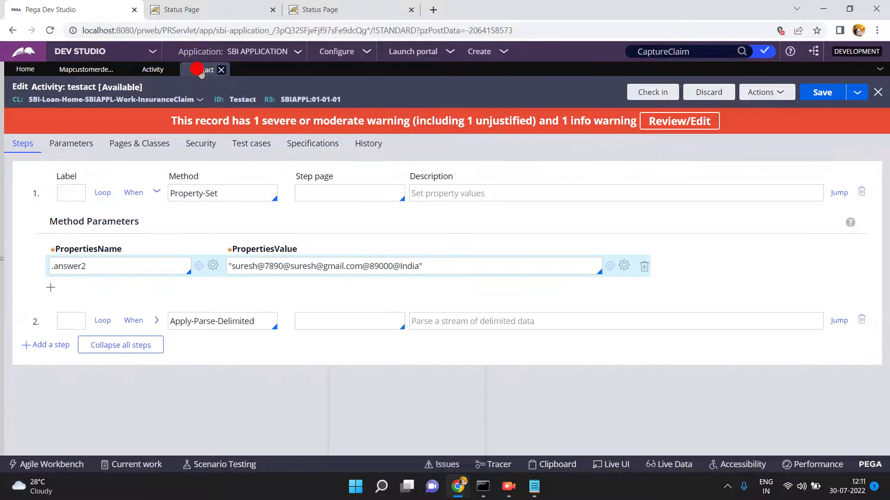
click(315, 266)
text(-)
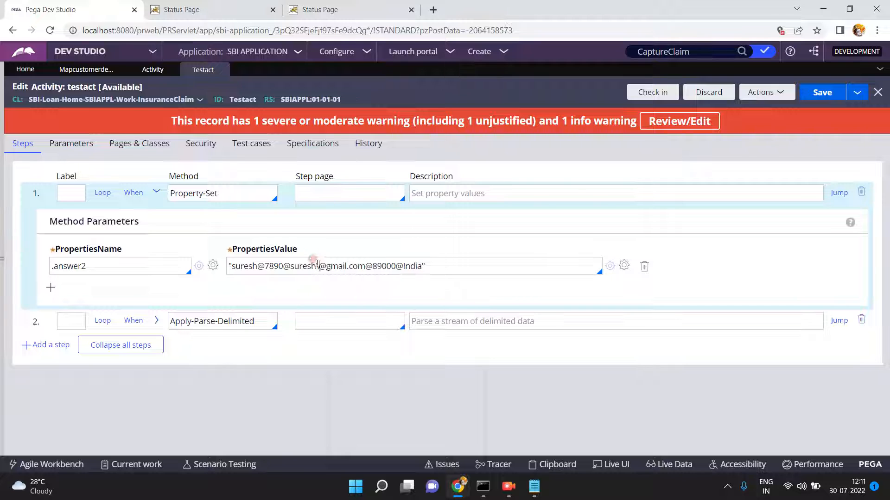
click(291, 265)
drag(291, 265, 365, 266)
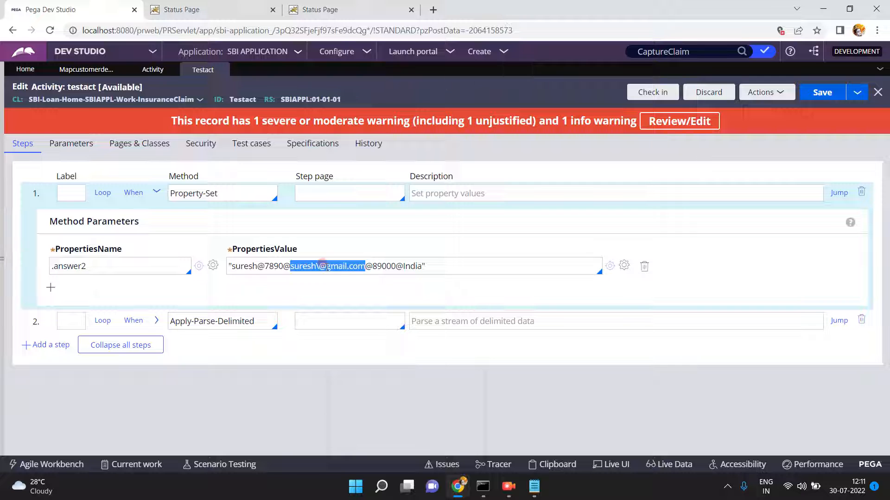
click(313, 263)
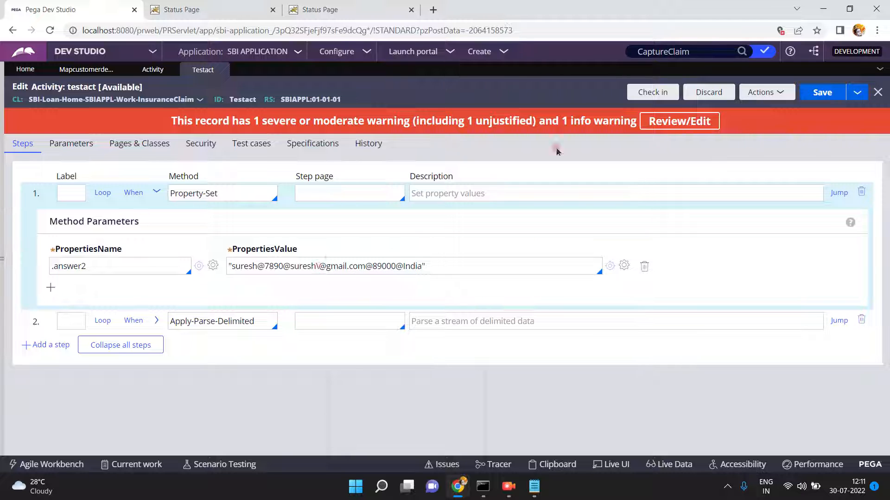
click(818, 96)
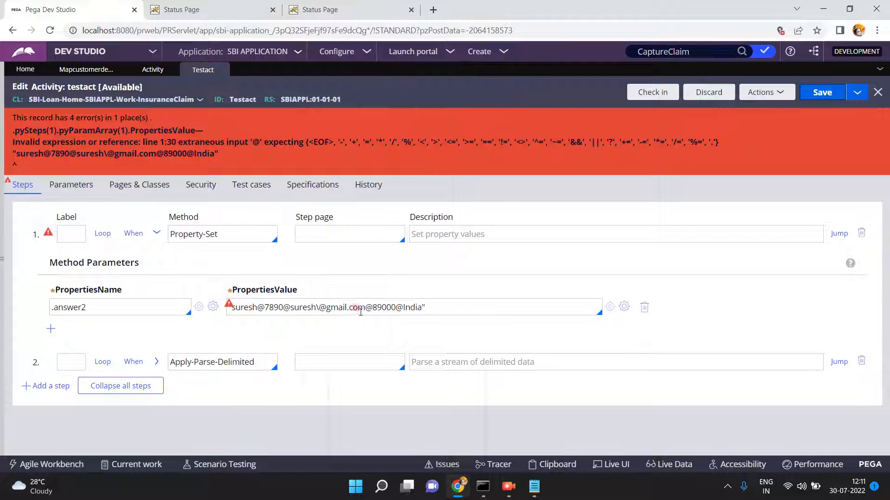
- Clear the entire answer2 test value and save testact
click(240, 307)
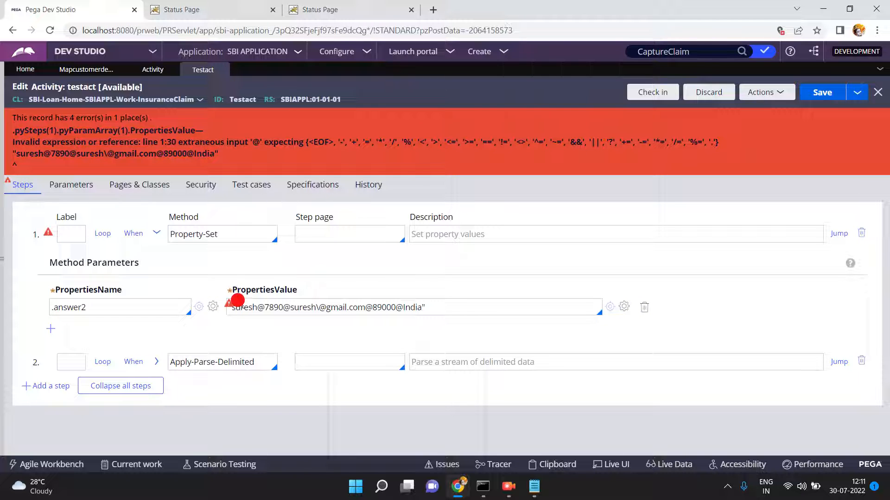
key(Home)
click(366, 316)
click(503, 289)
key(ctrl+a)
key(ctrl+c)
key(BackSpace)
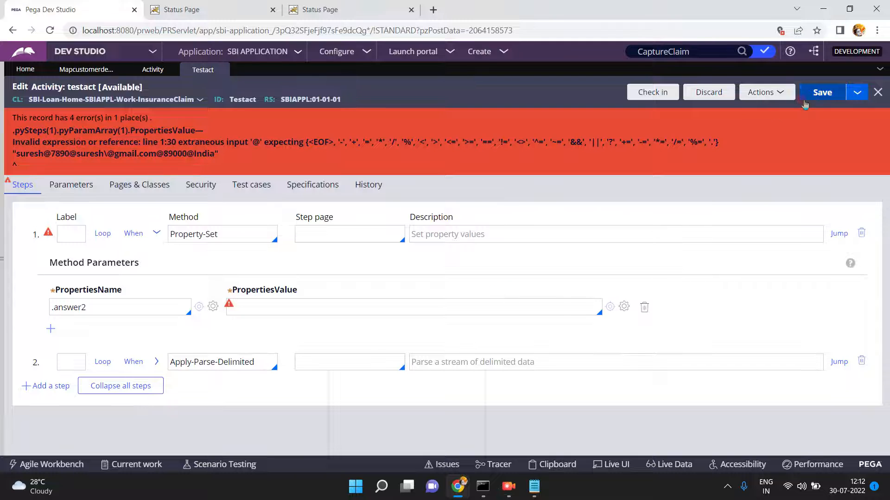
click(821, 92)
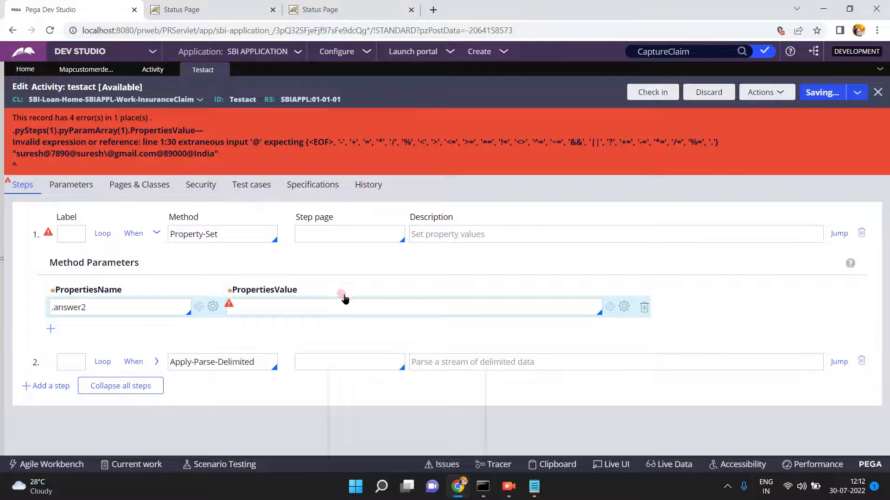
- Paste the quoted delimited string back into the test value, keep a copy in Notepad, and save
click(291, 268)
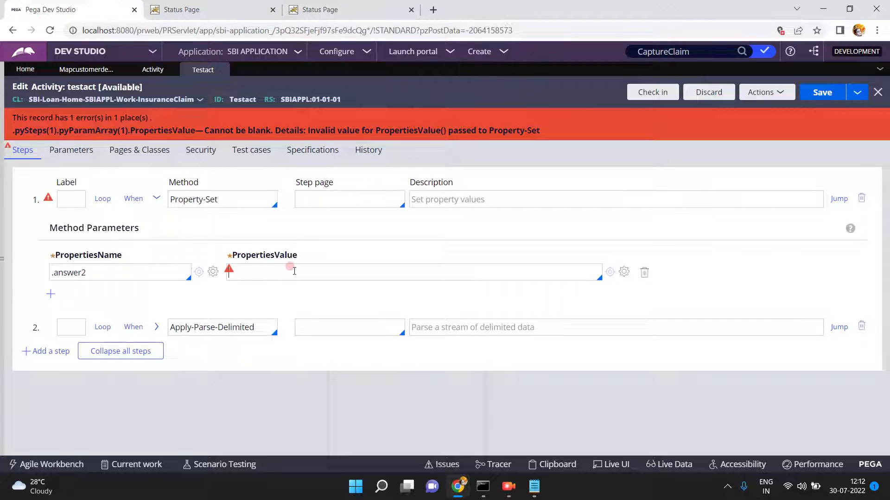
key(ctrl+v)
click(533, 486)
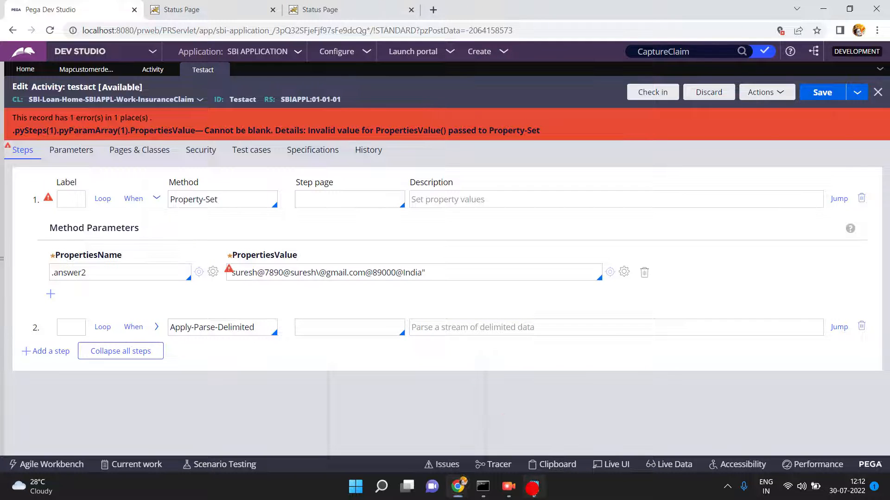
click(201, 214)
key(ctrl+v)
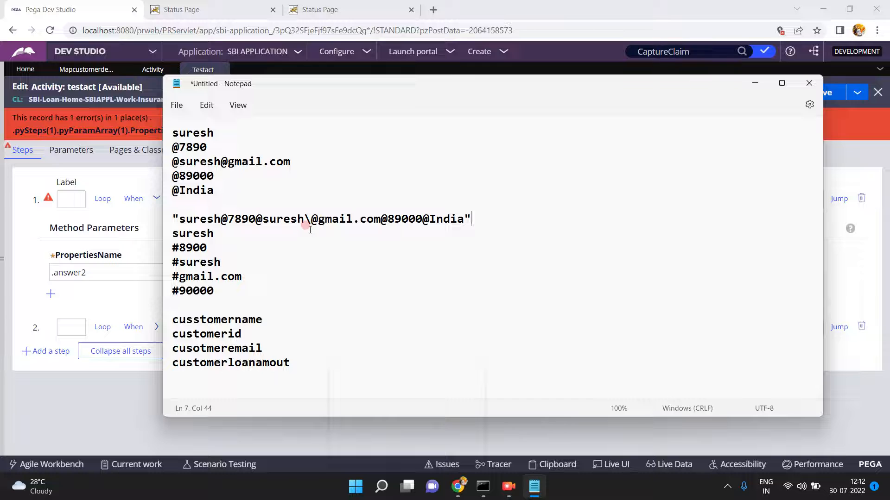
click(125, 400)
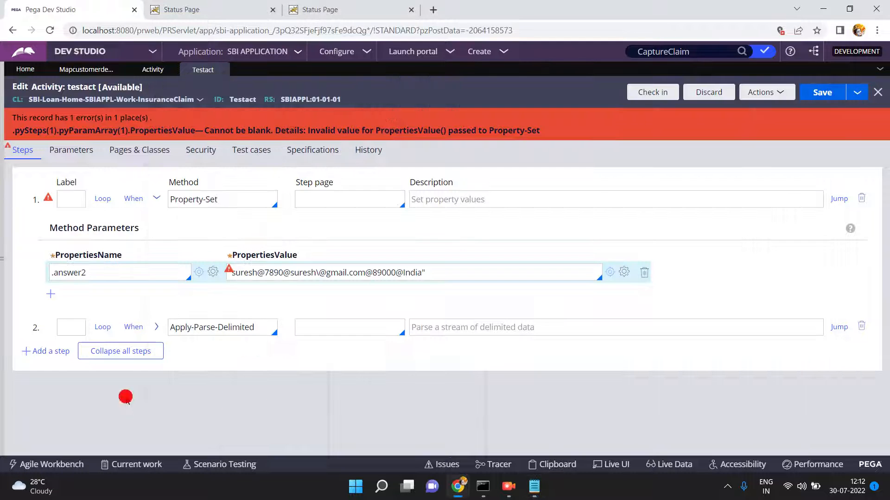
click(318, 272)
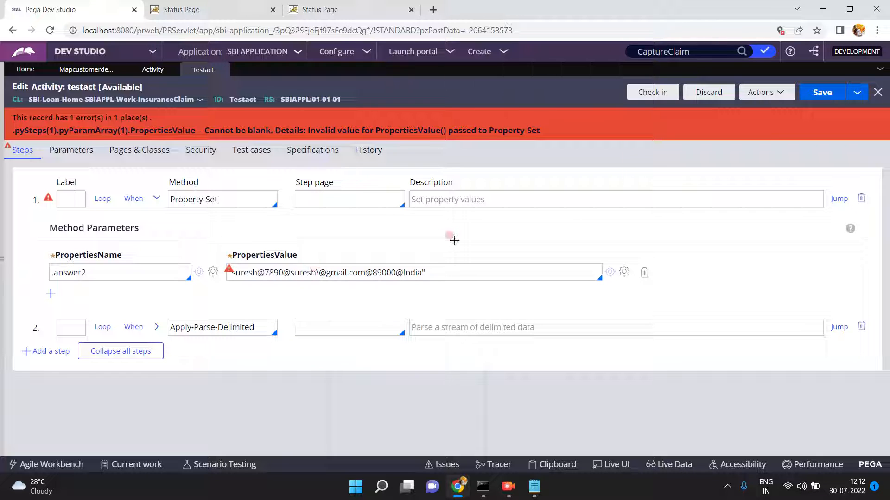
click(823, 93)
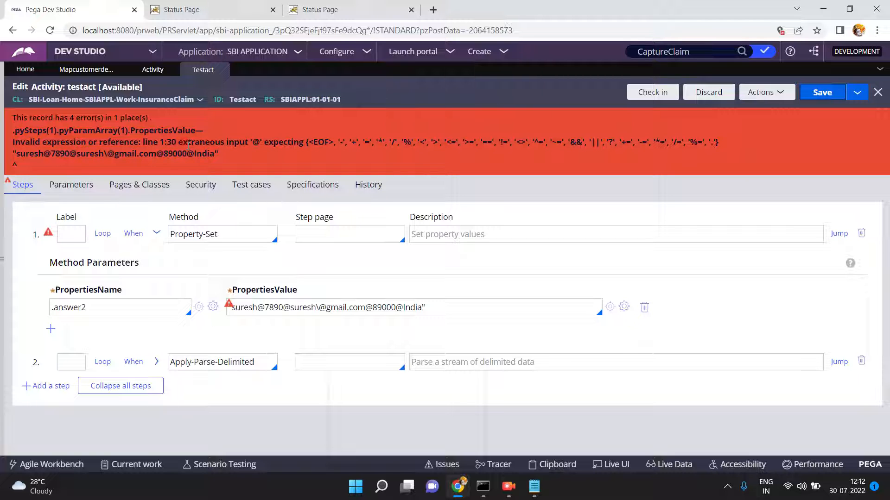
- Change the escape before the email's @ to a double backslash
click(299, 306)
click(316, 304)
key(BackSpace)
text(/)
key(BackSpace)
text(\\)
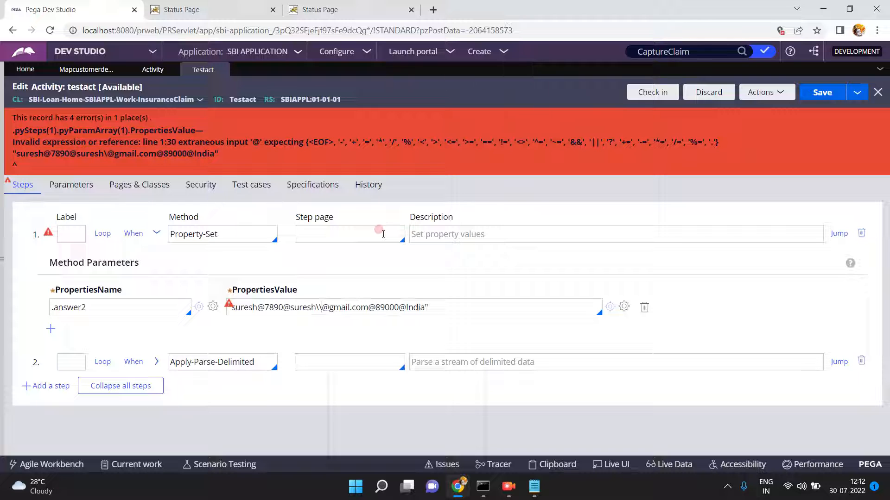
- Save the corrected testact activity and run it
click(826, 95)
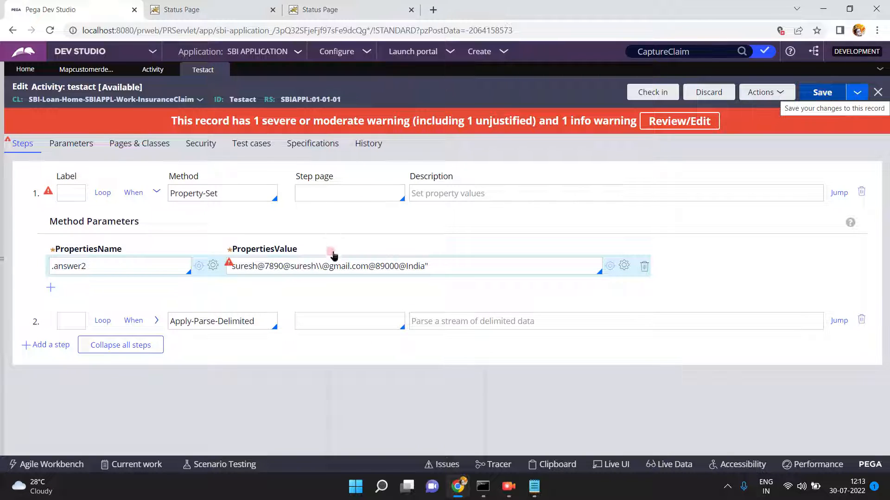
click(761, 92)
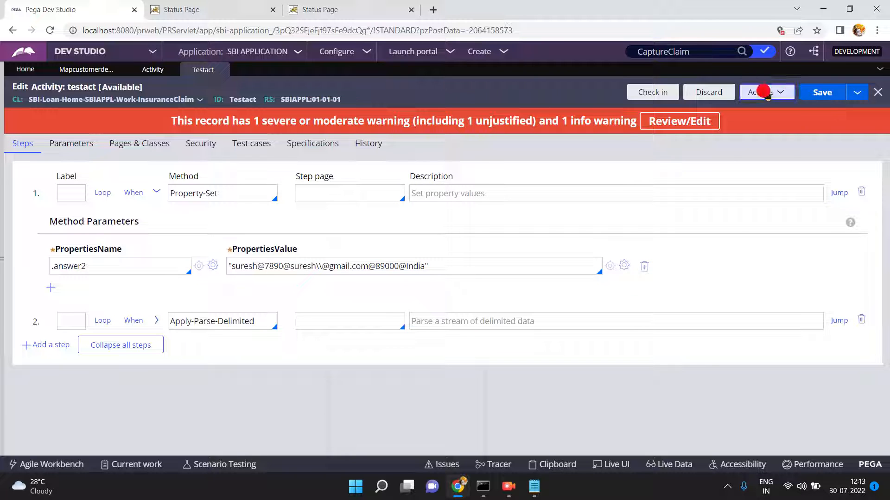
click(726, 109)
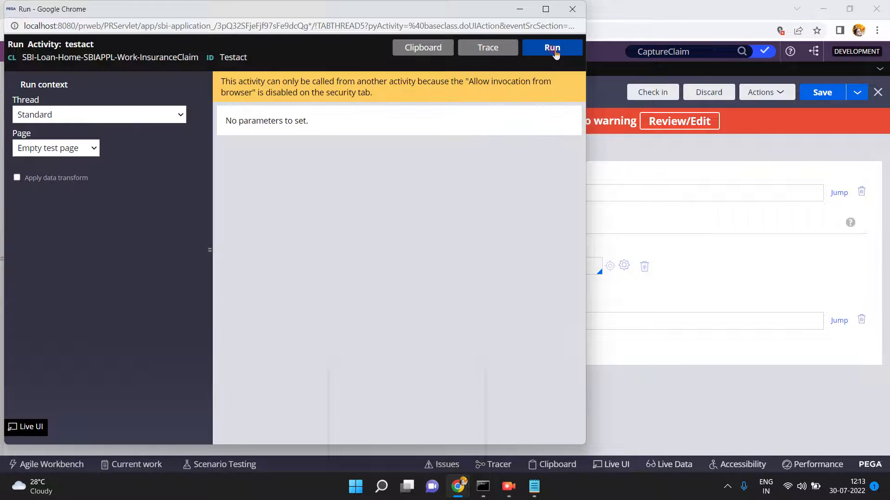
click(553, 48)
click(873, 10)
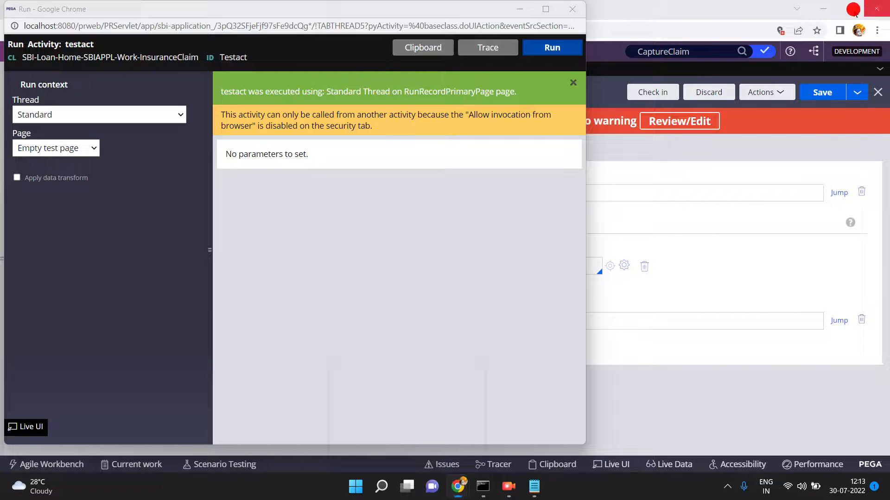
- Inspect RunRecordPrimaryPage on the clipboard: answer1 7890, loanamount 89000, firstname and pyEmailType
click(412, 47)
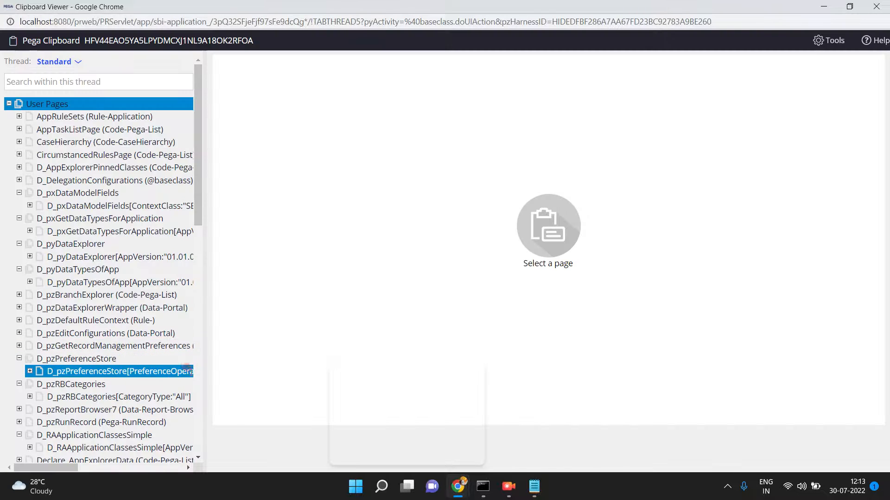
click(198, 384)
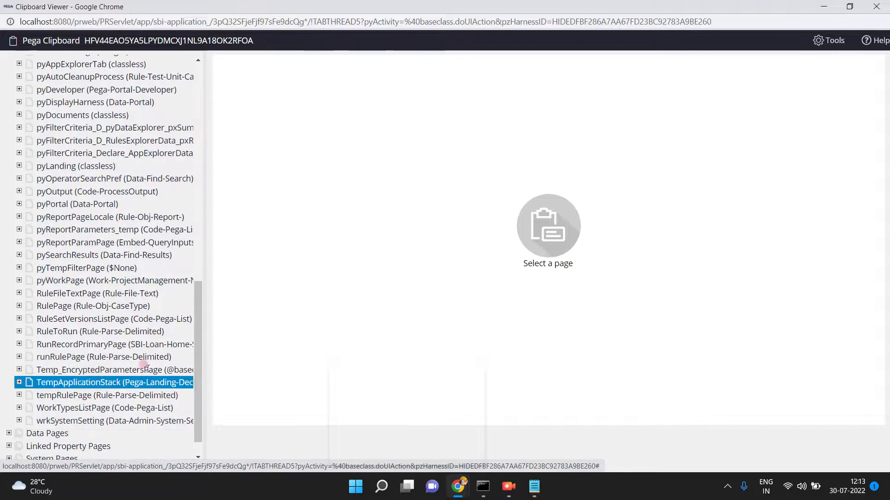
click(98, 344)
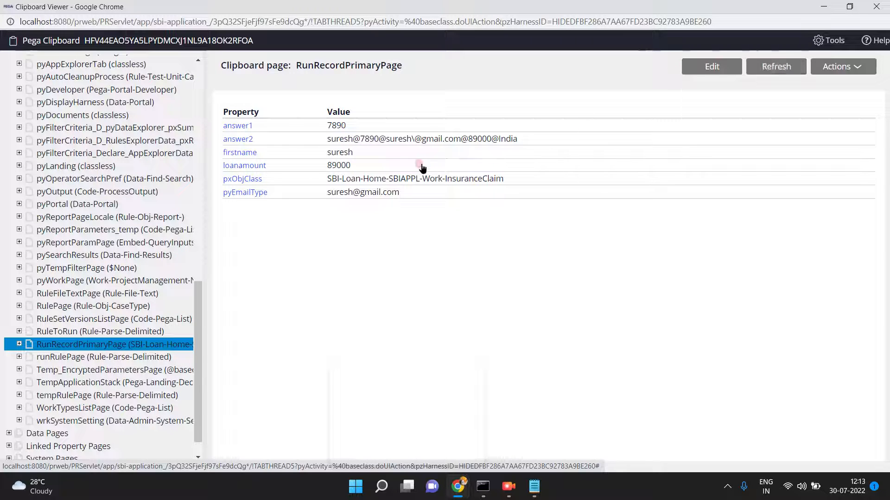
click(823, 6)
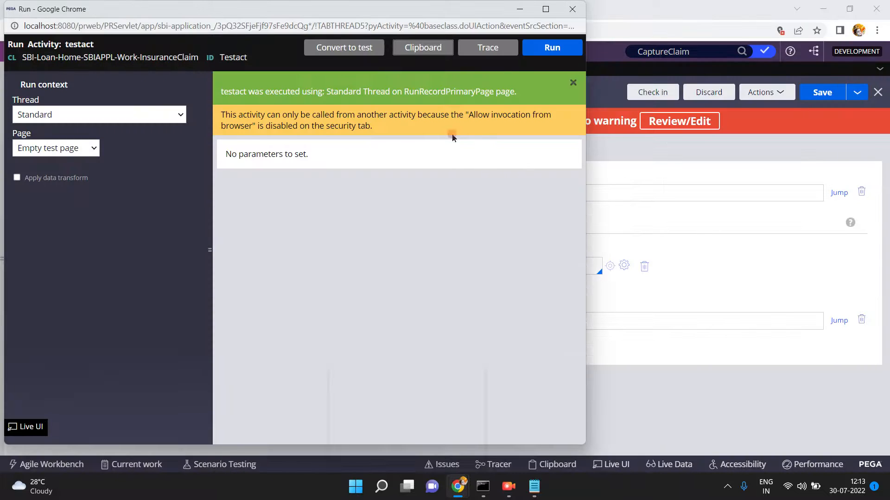
click(572, 9)
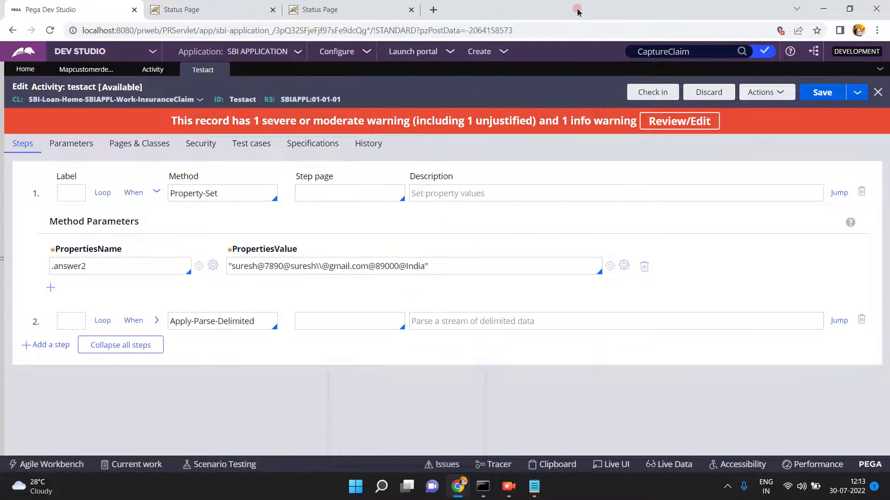
- Open the mapcustomerdetails Parse Delimited rule and compare it against the sample string in Notepad
click(79, 70)
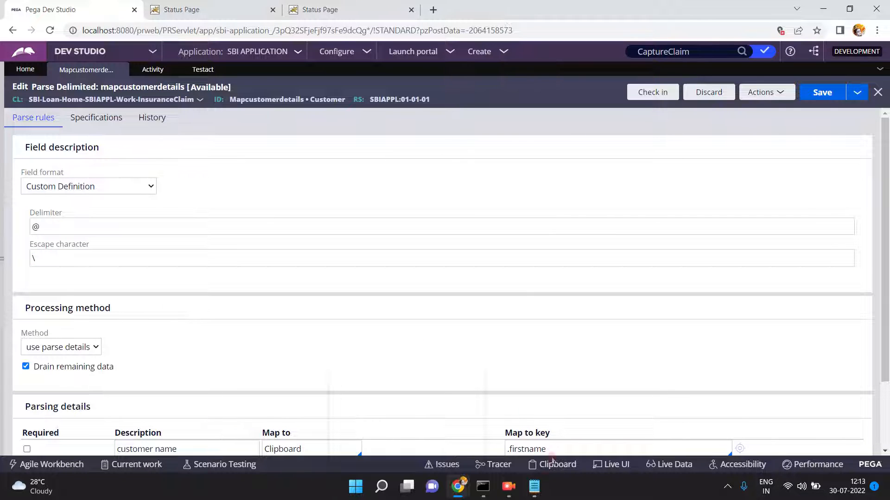
mouse_move(544, 481)
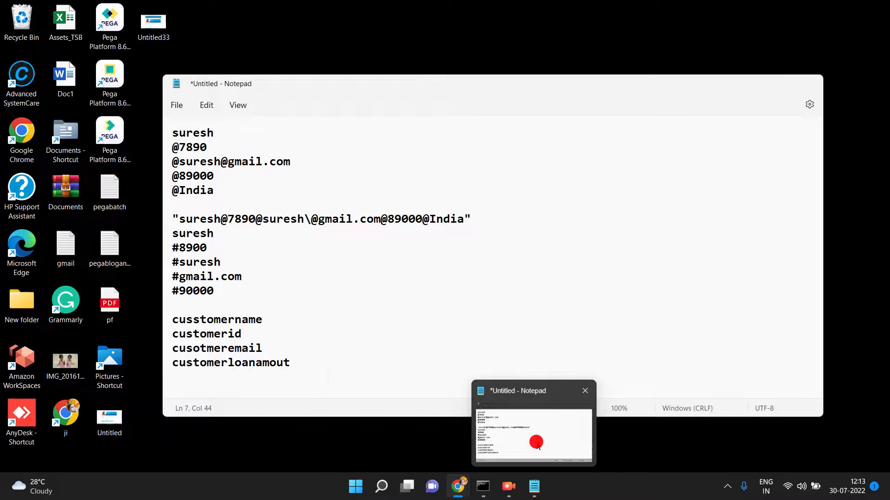
click(532, 441)
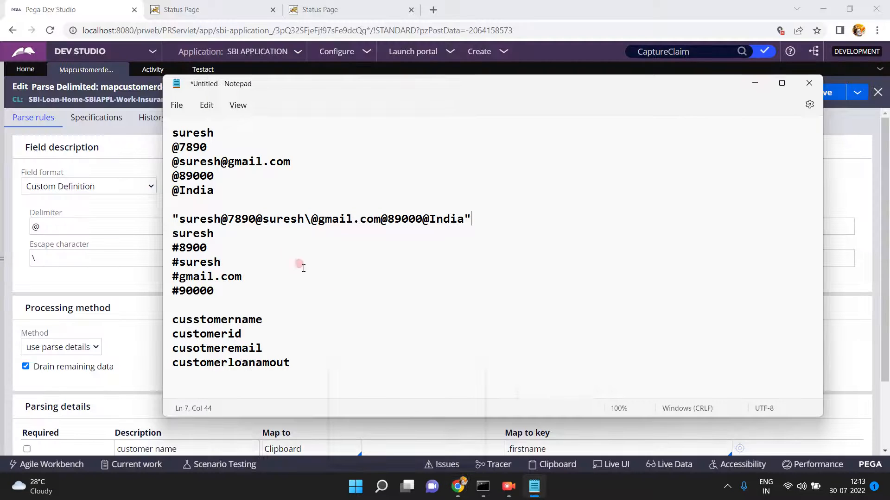
click(316, 223)
drag(263, 220, 308, 222)
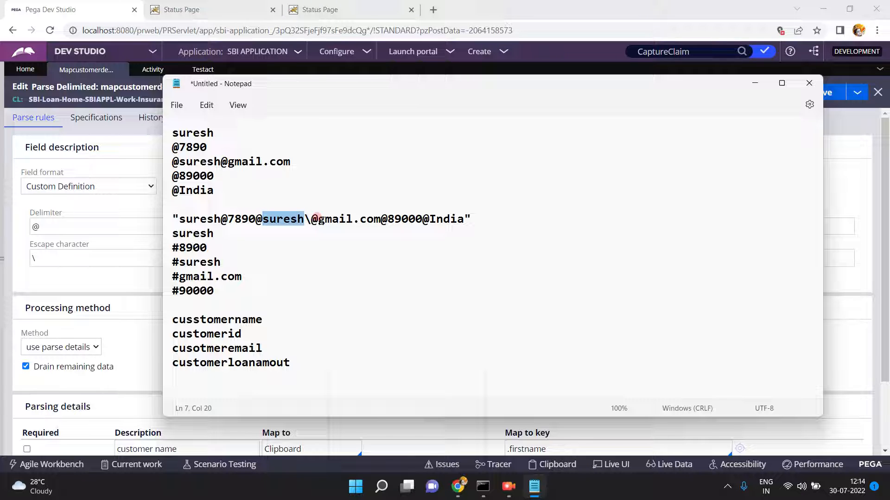
click(754, 84)
click(741, 226)
click(876, 302)
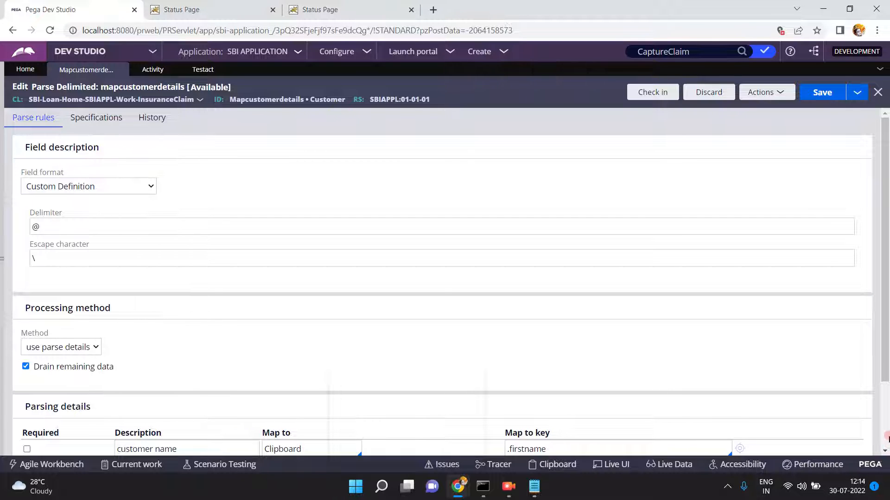
- Clear the customer name row's map-to value and browse the available map-to options
scroll(590, 337, down, 2)
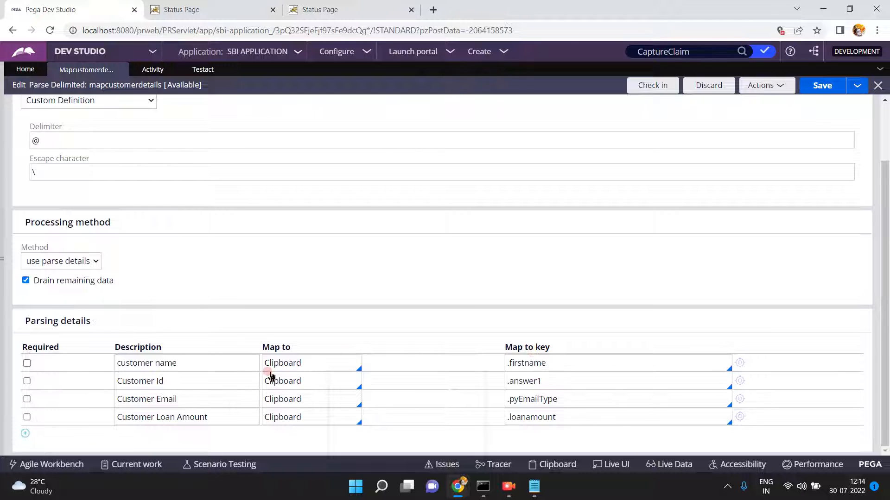
click(328, 363)
click(310, 362)
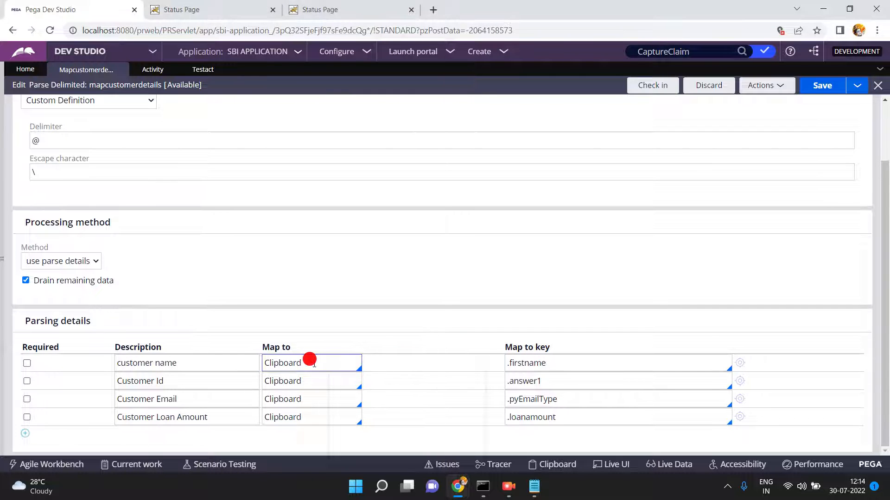
click(309, 367)
key(BackSpace)
key(BackSpace)
key(BackSpace)
key(BackSpace)
key(BackSpace)
key(BackSpace)
key(BackSpace)
key(BackSpace)
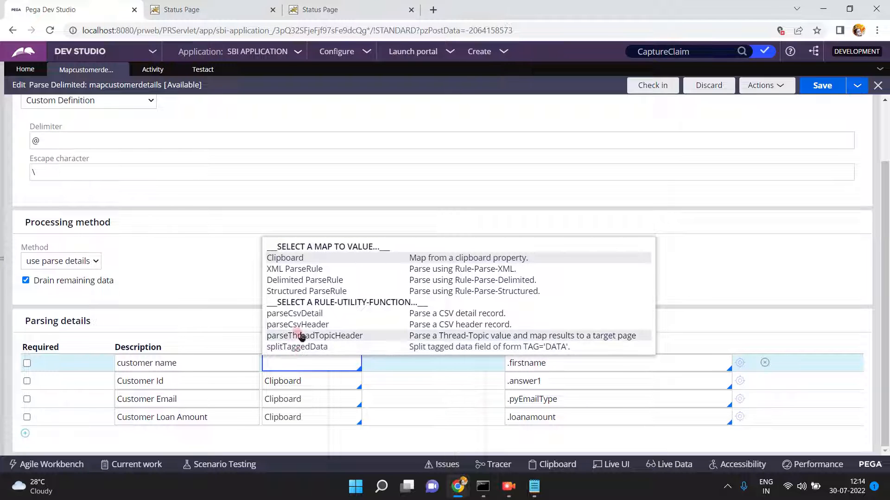
click(299, 314)
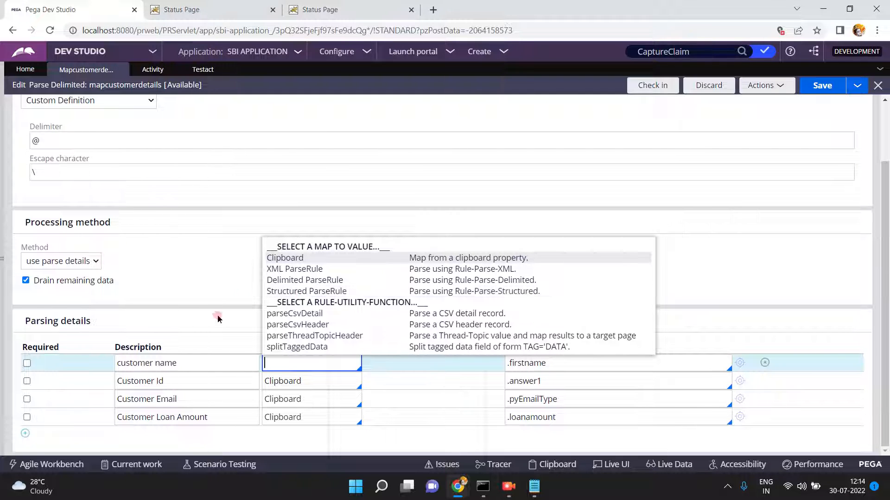
click(200, 309)
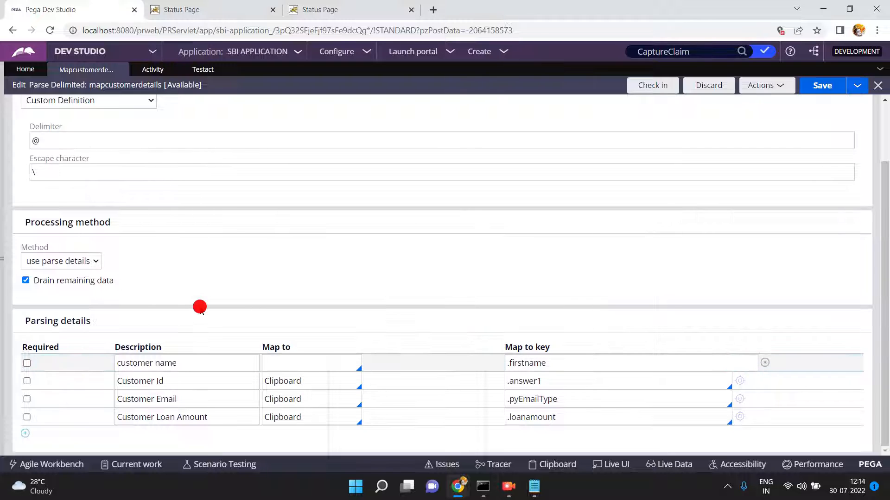
- Set the method to build value list and delete the customer name, Customer Id and Customer Email rows
click(75, 262)
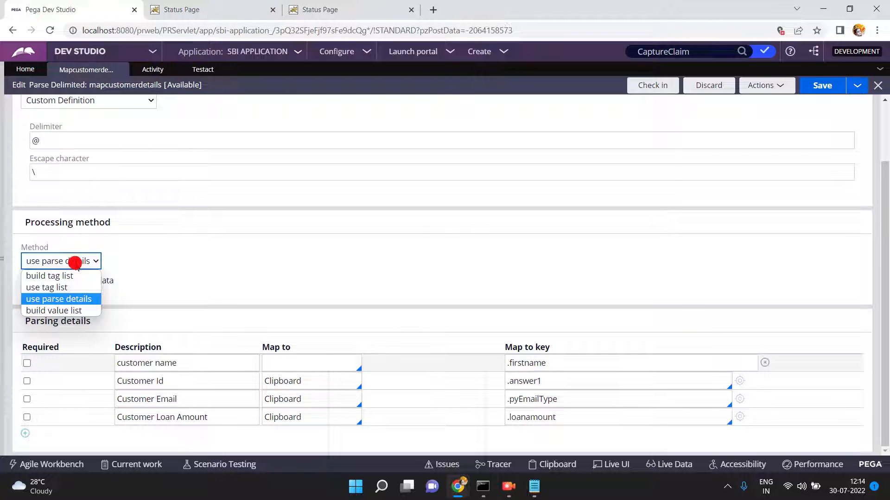
click(64, 312)
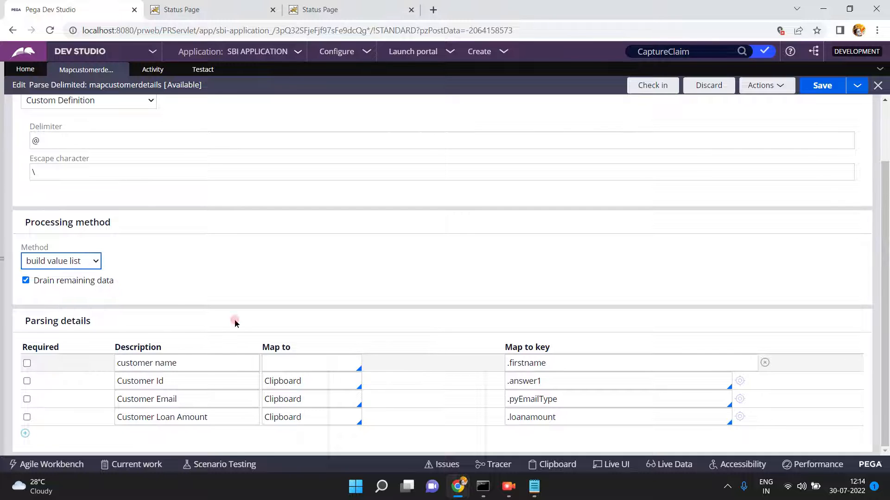
click(765, 363)
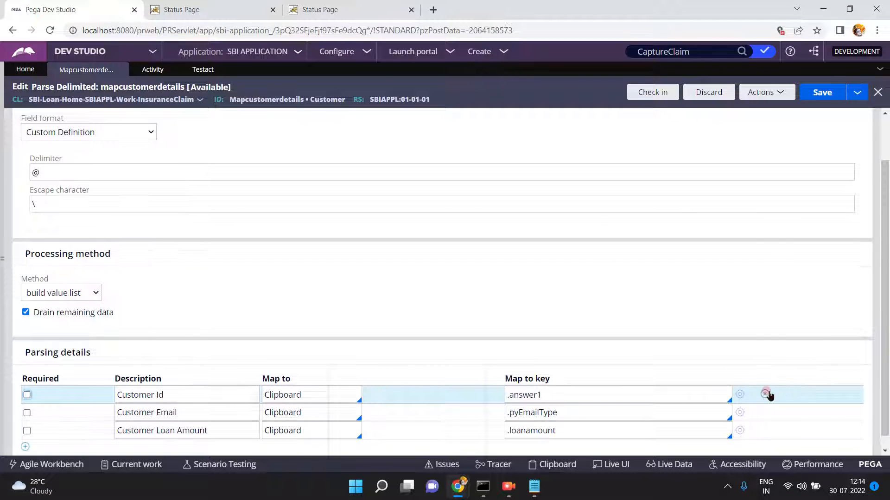
click(765, 395)
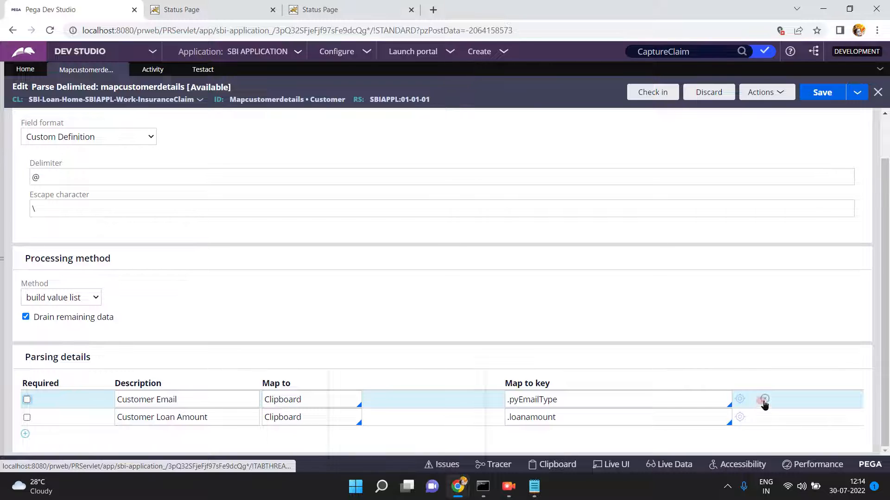
click(764, 401)
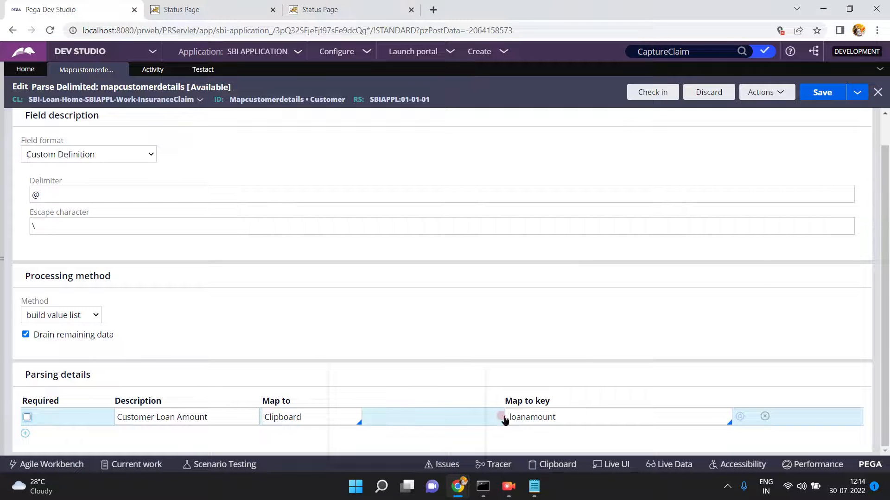
click(534, 486)
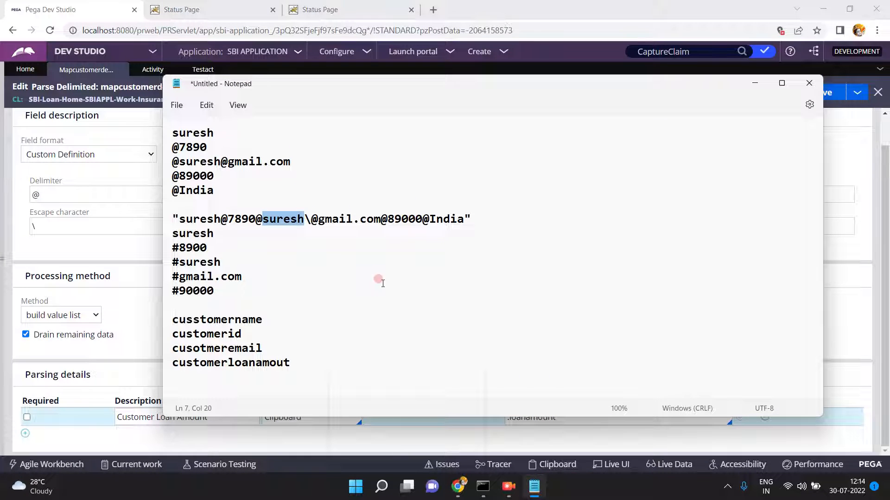
click(226, 186)
key(Return)
key(Return)
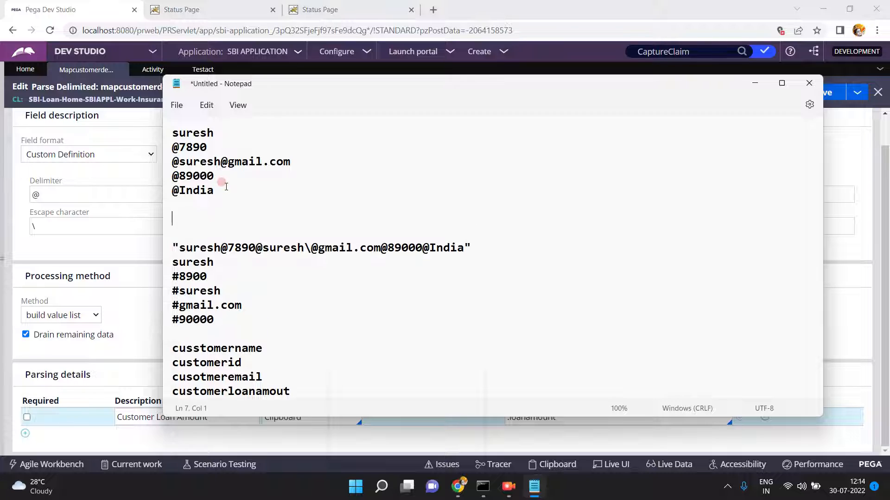
key(Return)
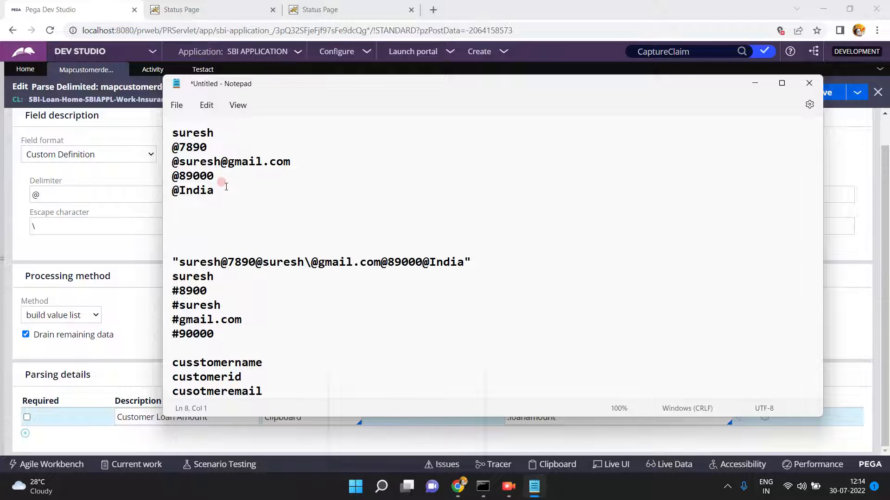
text("909090,898989)
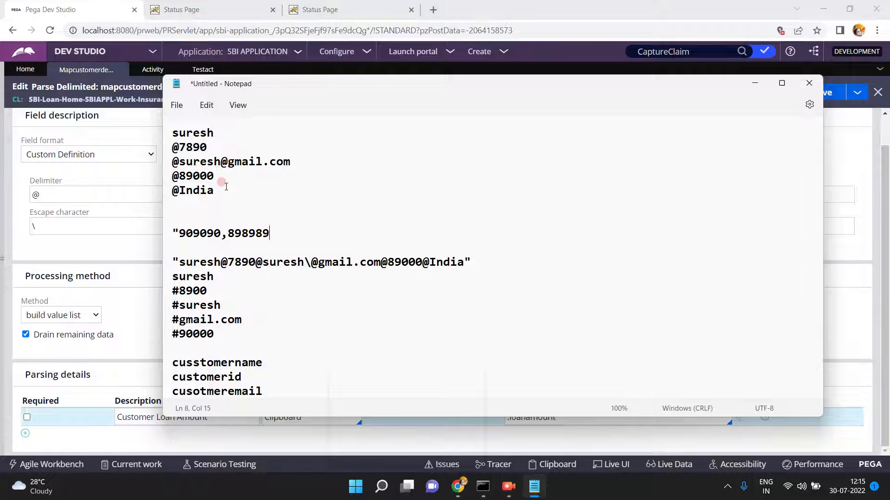
text(,7878787,565656")
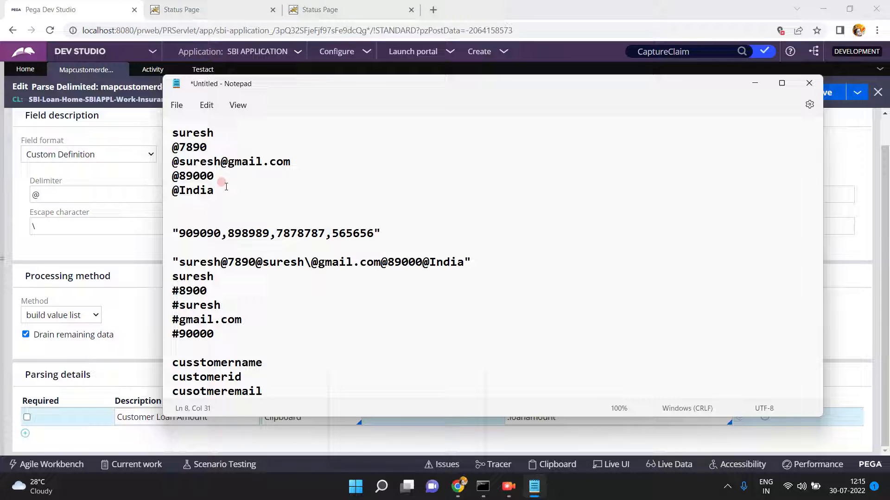
key(shift+Home)
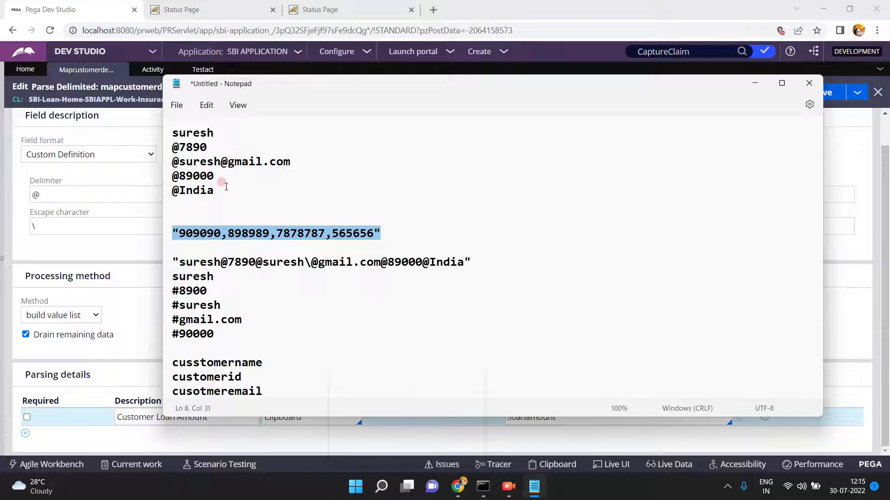
double_click(271, 235)
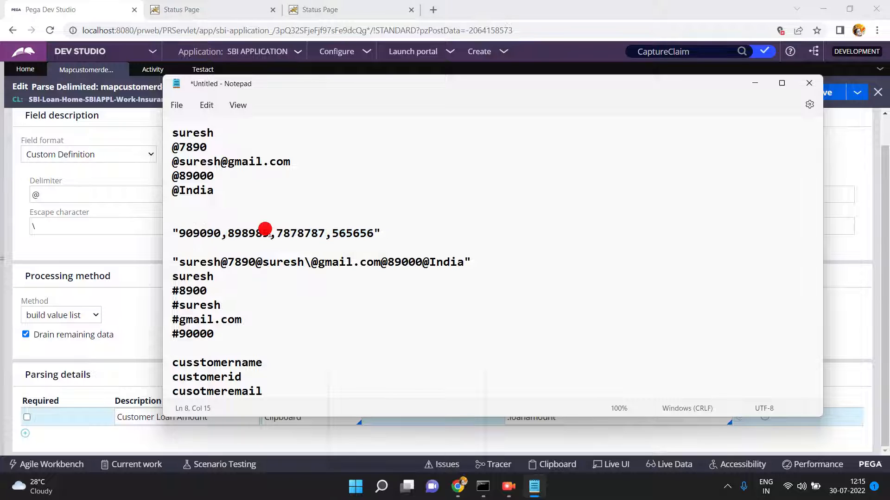
double_click(395, 233)
- Type bankaccountslist on a new line beneath the number list
key(Return)
key(Return)
key(Return)
key(Return)
key(Return)
click(380, 234)
triple_click(380, 230)
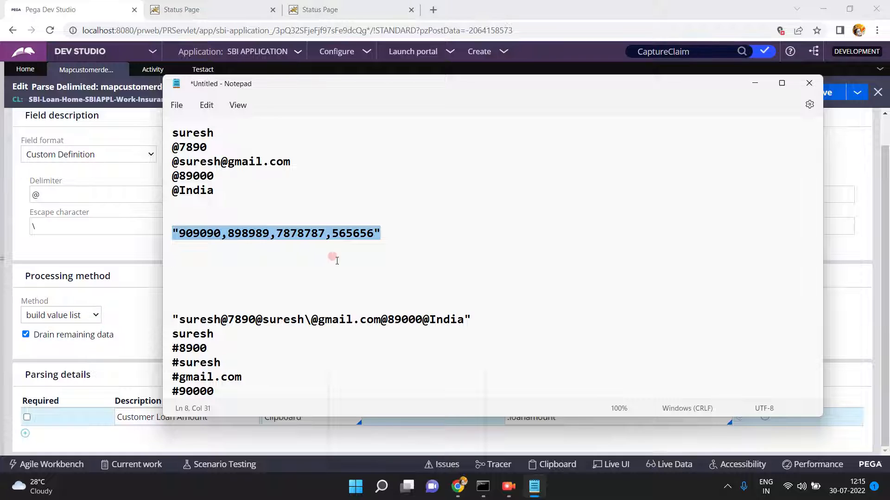
click(386, 230)
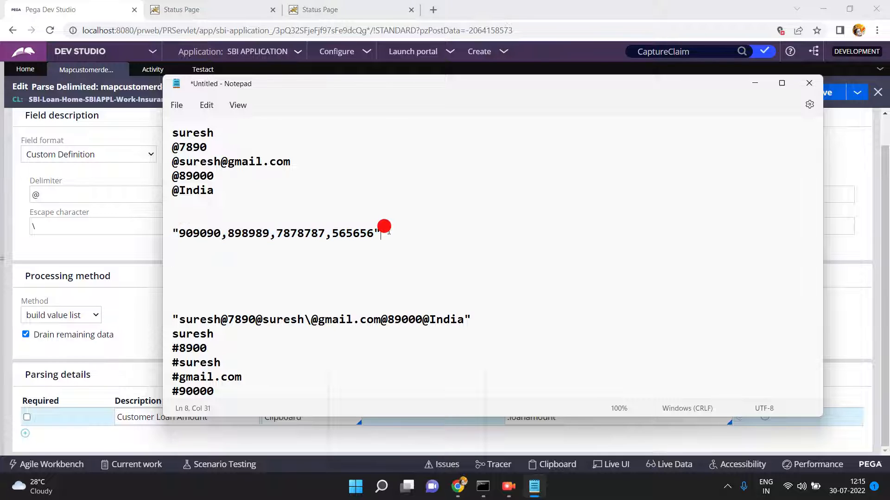
key(shift+Home)
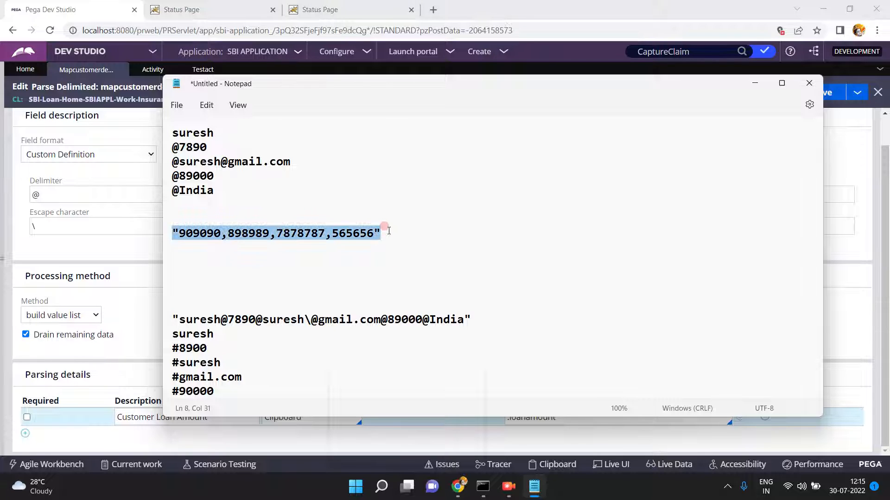
click(388, 231)
key(Return)
key(Return)
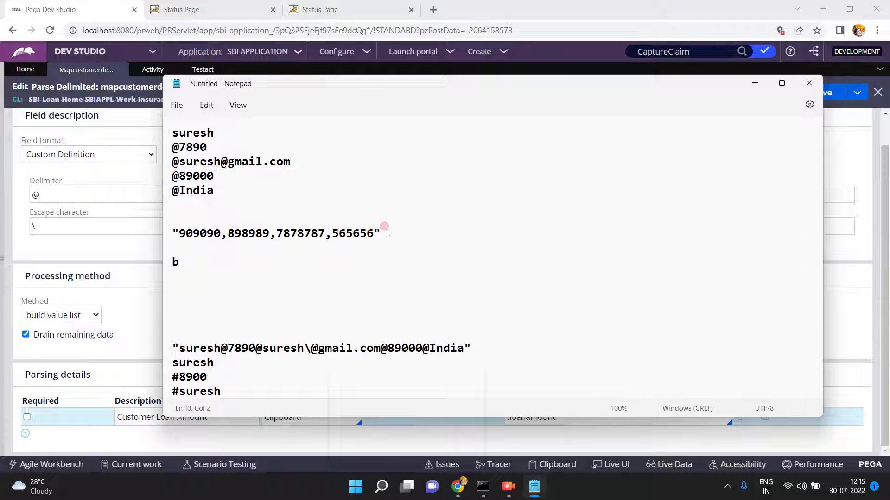
text(bankaccountslist)
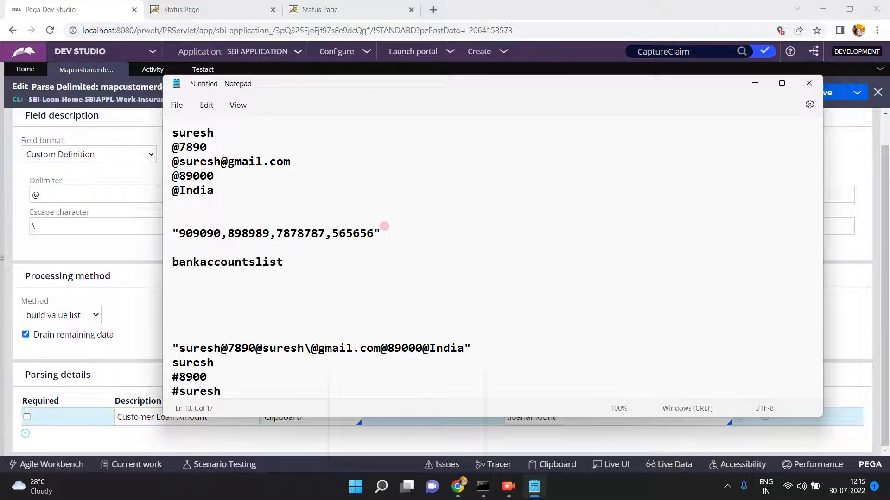
- Rename the parsing row's description to Bank Accounts List and remap it from .loanamount to .bankaccountslist
click(140, 263)
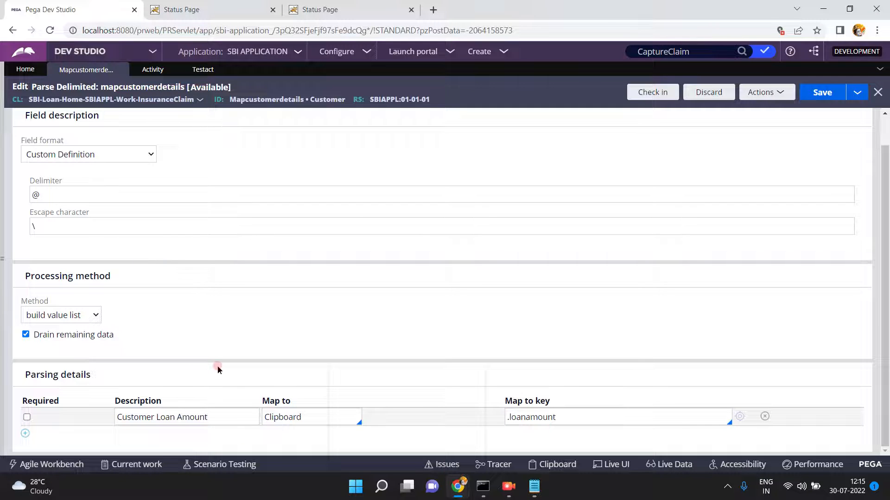
triple_click(234, 418)
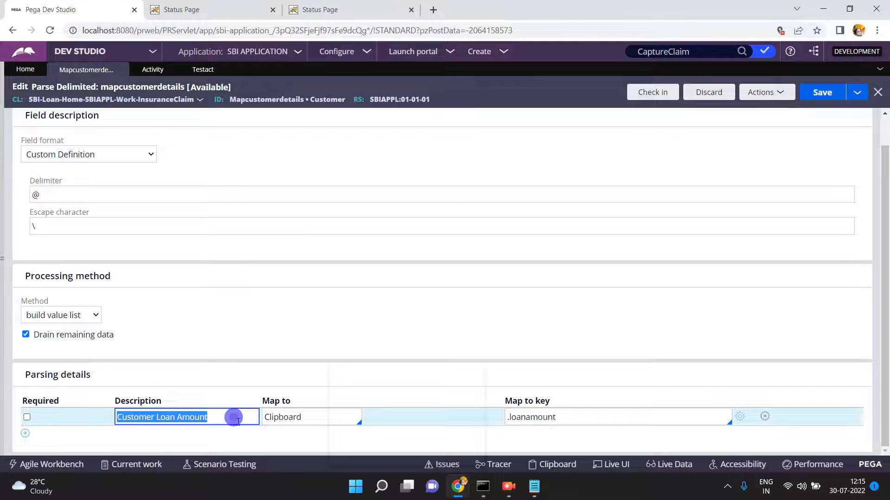
text(Bank Accounts LIst)
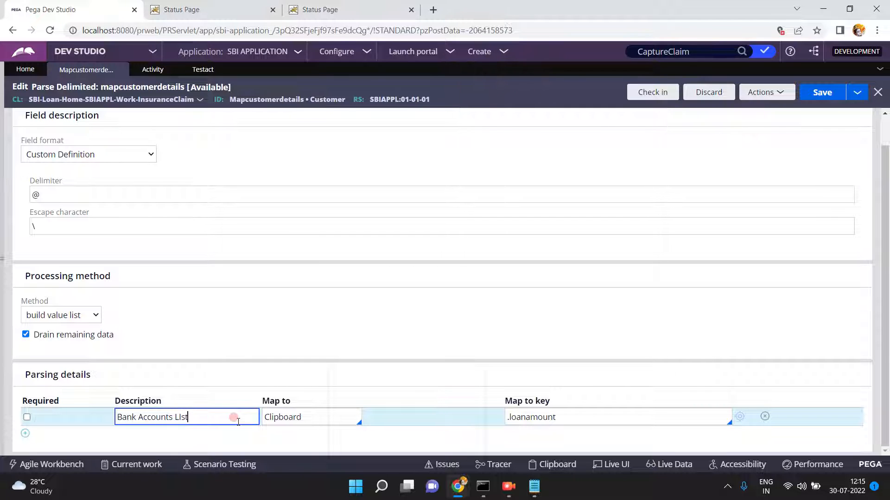
key(Tab)
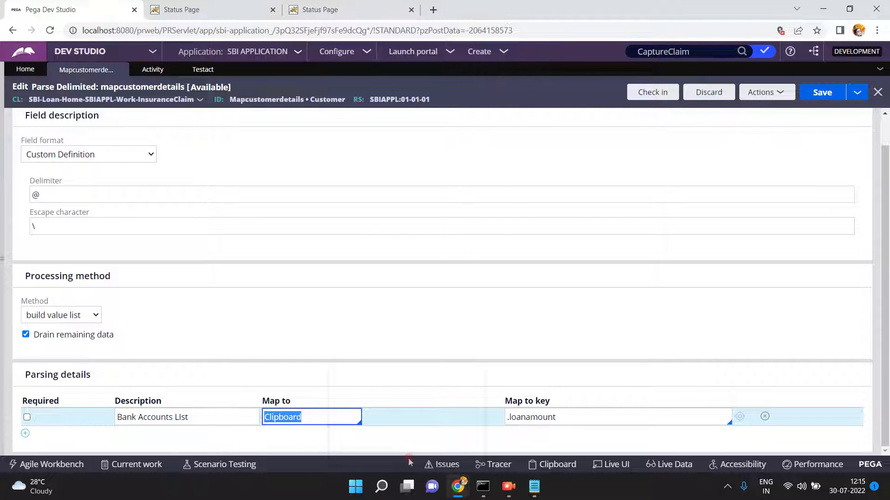
click(536, 416)
double_click(535, 416)
text(bankacc)
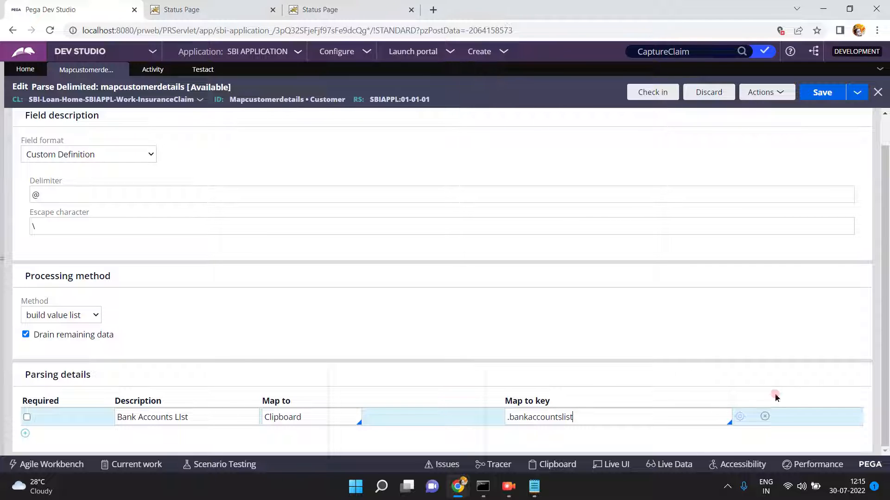
- Create the bankaccountslist property as a Text Value List and save it
click(740, 418)
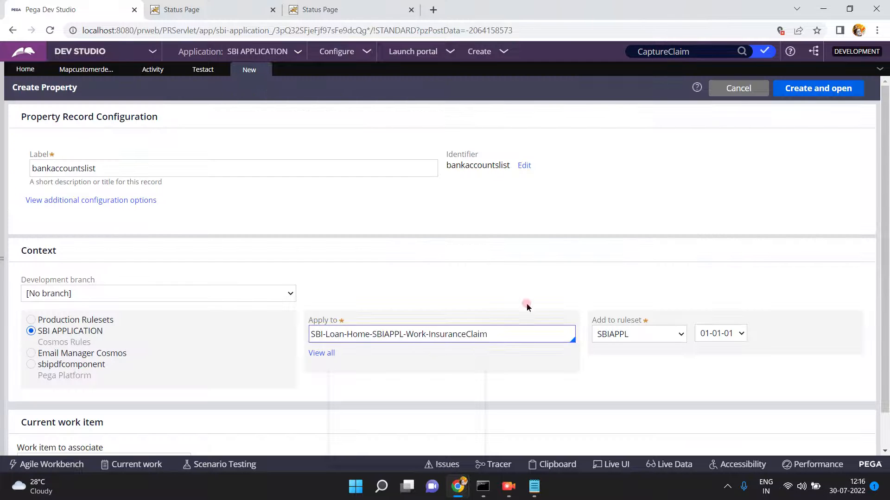
click(807, 88)
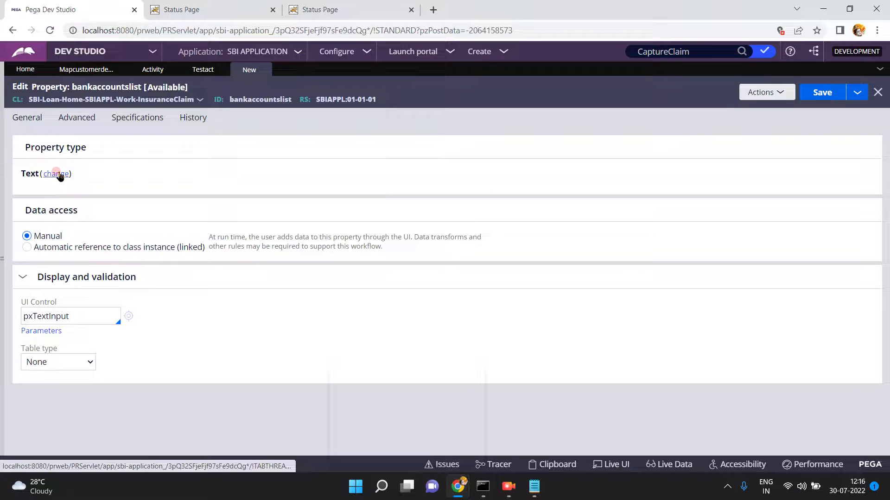
click(58, 173)
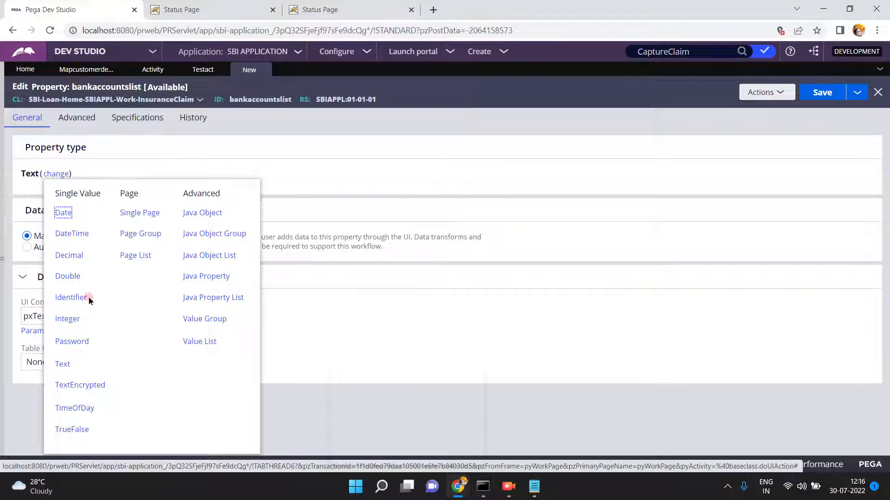
click(200, 342)
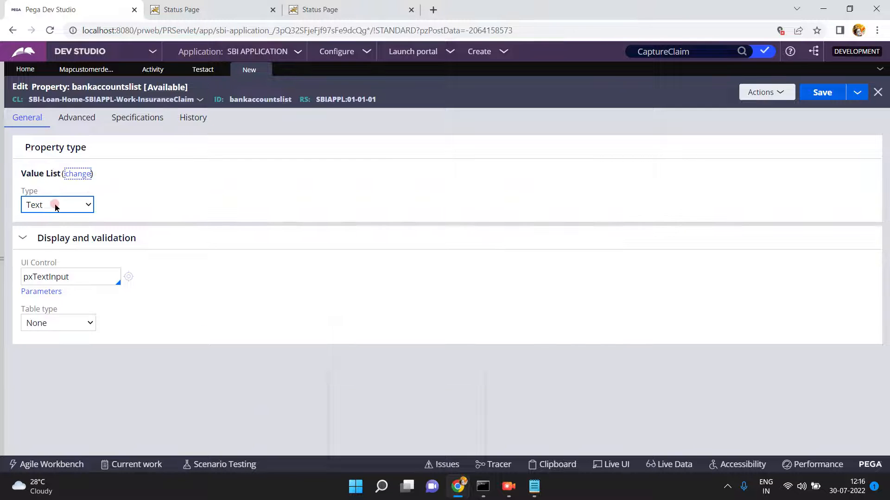
click(821, 93)
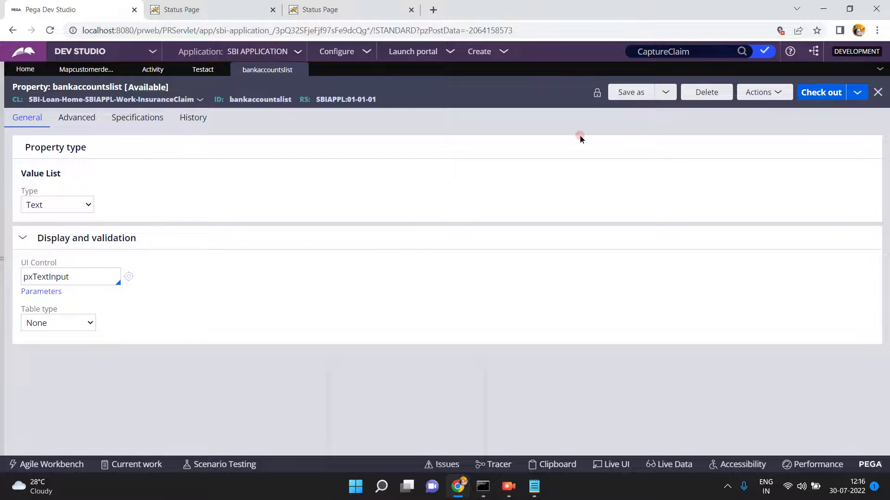
click(198, 72)
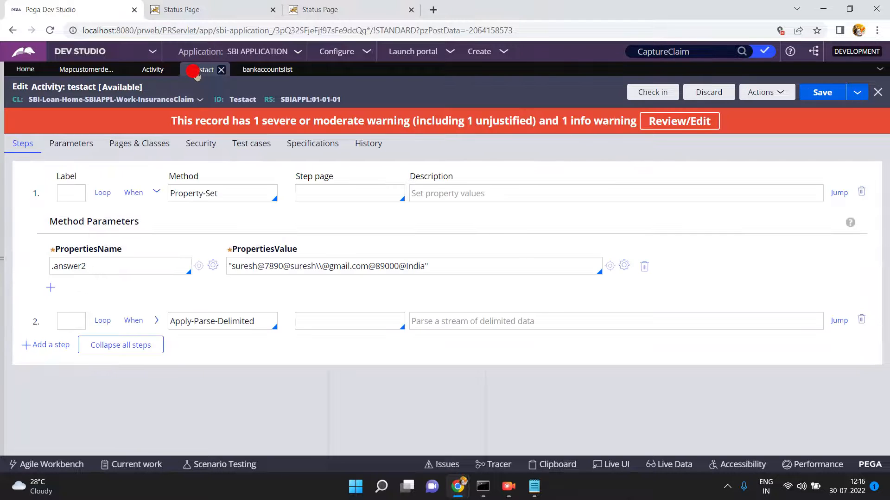
- Save the updated mapcustomerdetails parse rule
click(93, 72)
click(821, 92)
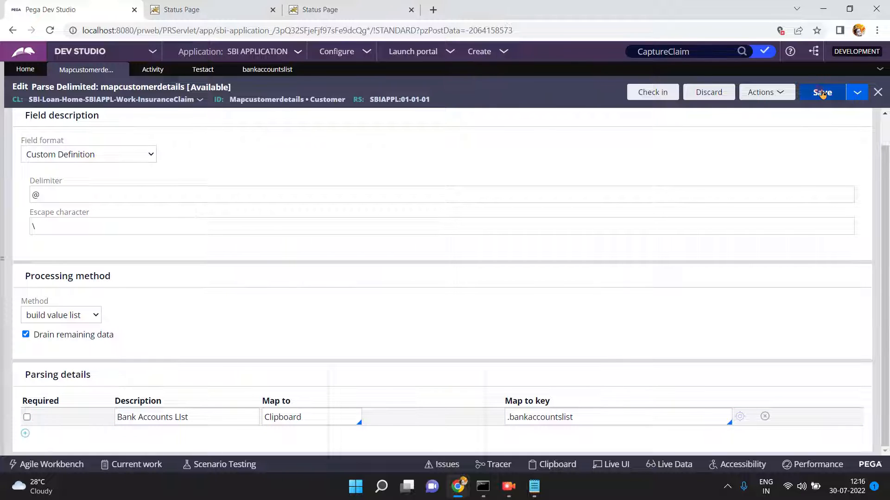
click(203, 69)
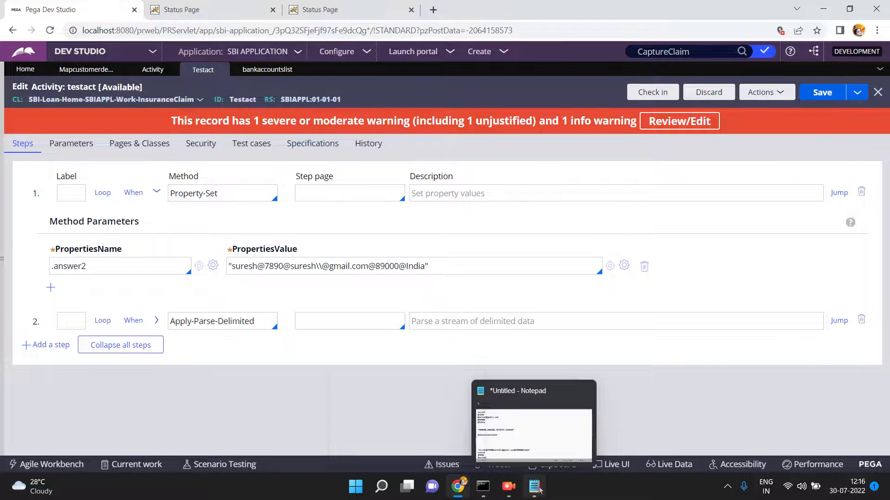
- Replace testact's answer2 value with "909090,898989,7878787,565656" from Notepad and save
click(533, 485)
click(388, 230)
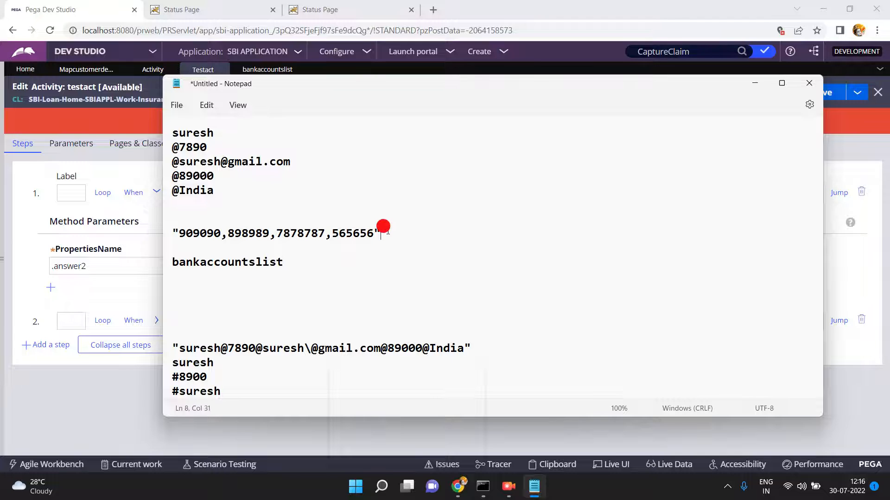
triple_click(387, 231)
key(ctrl+c)
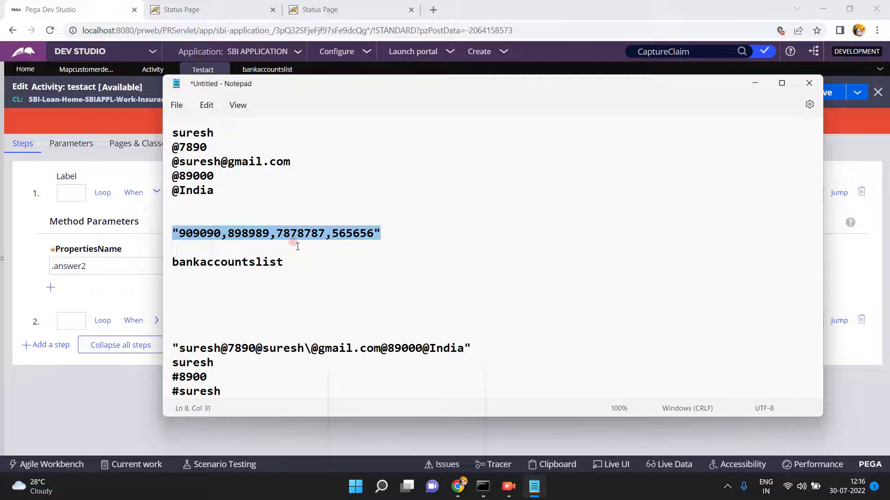
click(93, 393)
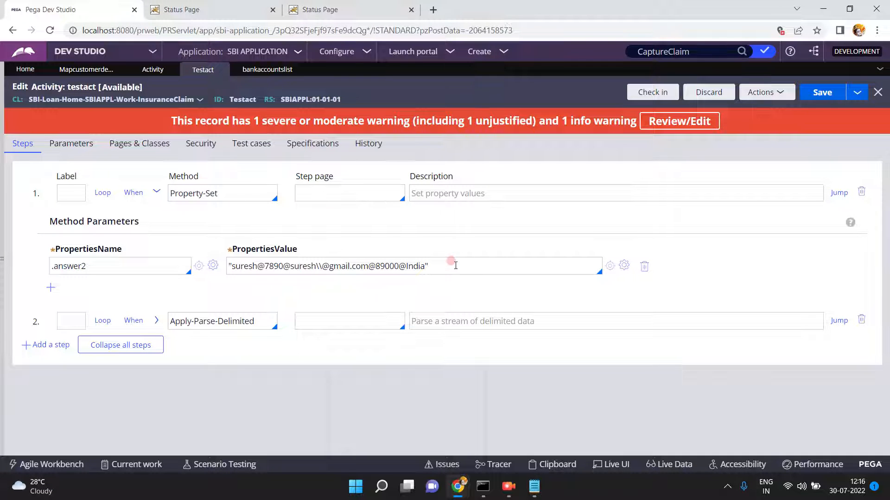
triple_click(452, 263)
key(ctrl+v)
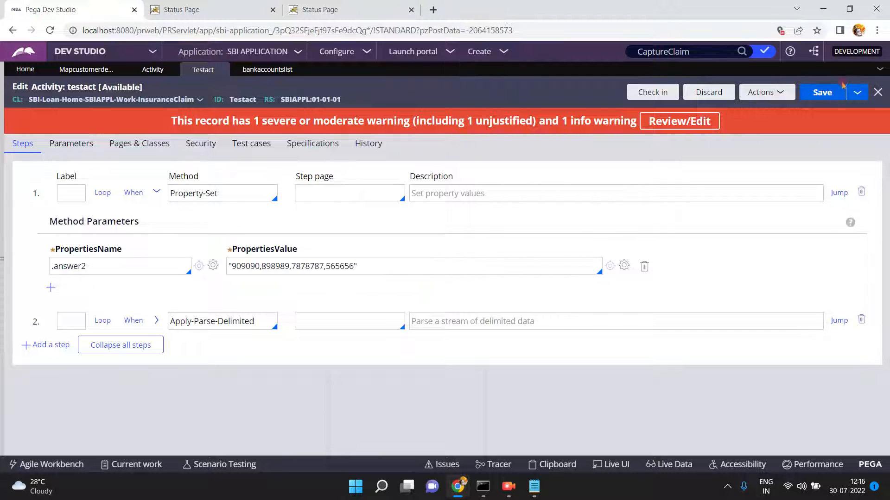
click(821, 93)
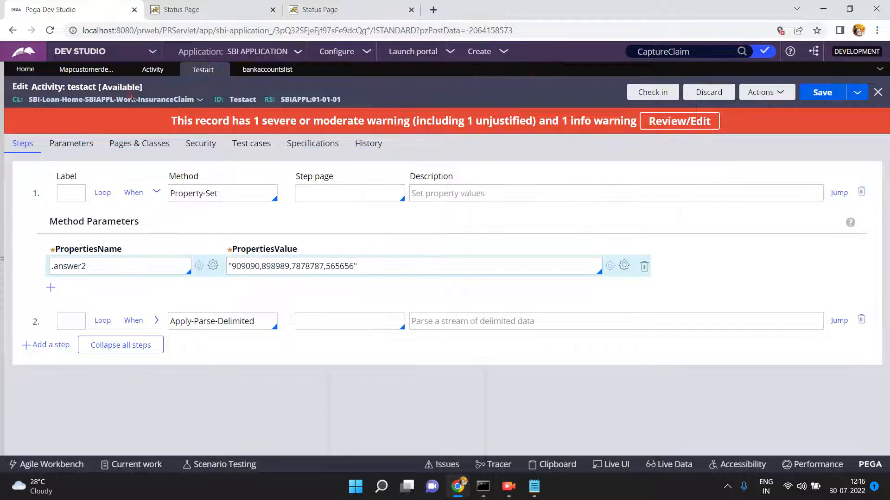
click(90, 71)
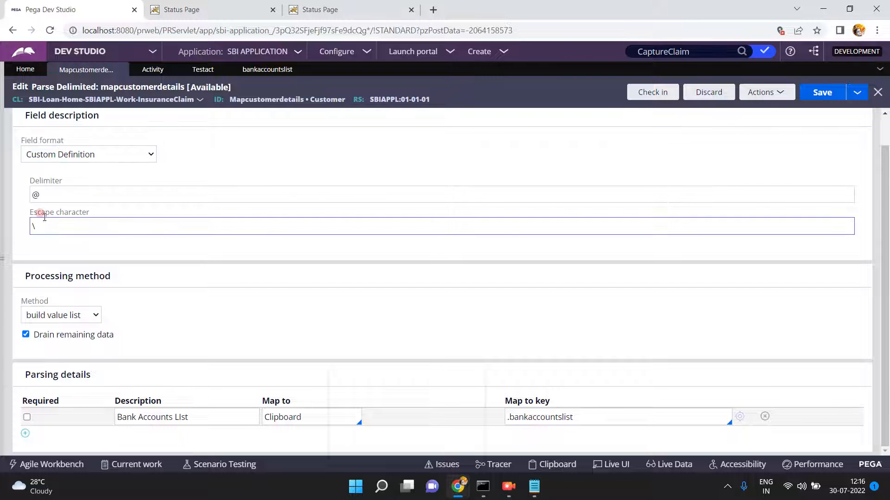
- Change mapcustomerdetails' field format from the @ delimiter to Comma-Separated Values (CSV) and save it
click(42, 192)
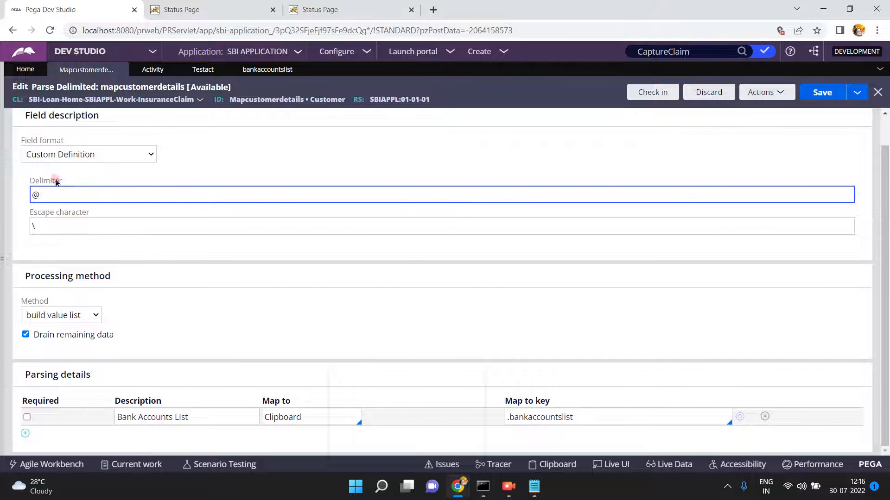
click(63, 158)
click(64, 173)
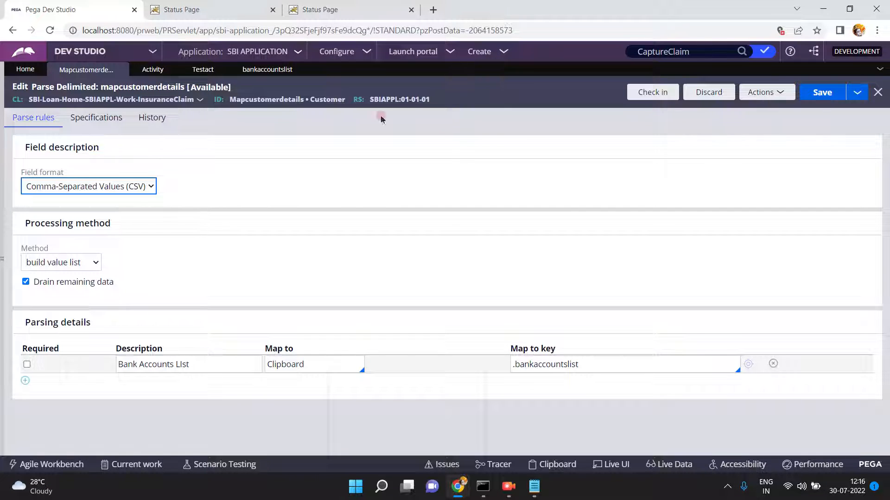
click(821, 93)
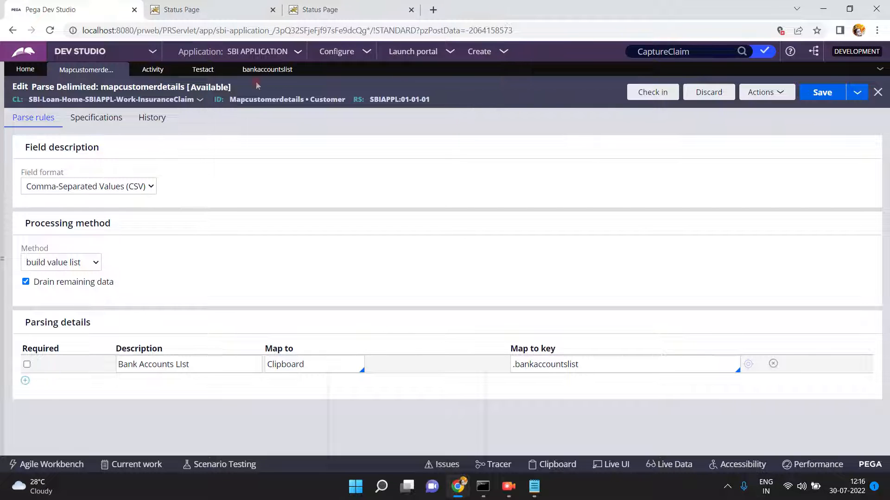
- Open the run window for the testact activity from its Actions menu
click(203, 69)
click(755, 93)
click(741, 110)
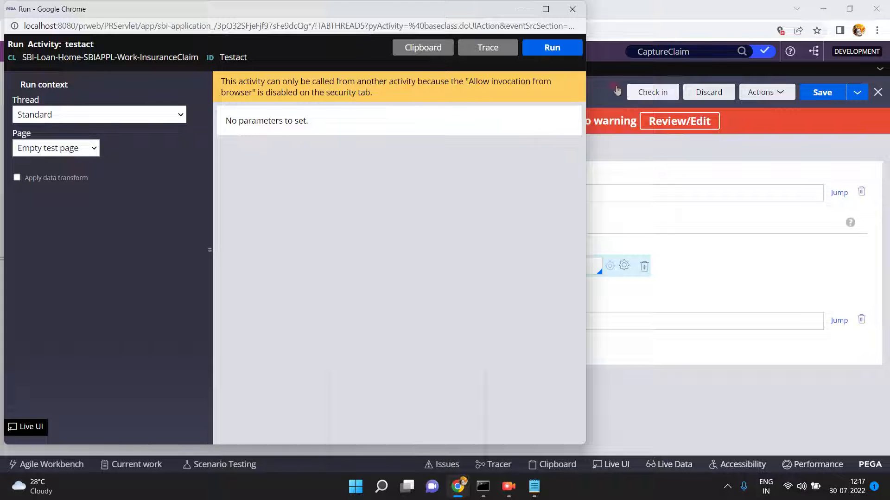
- Run testact, dismiss the success page, and open the Clipboard
click(551, 56)
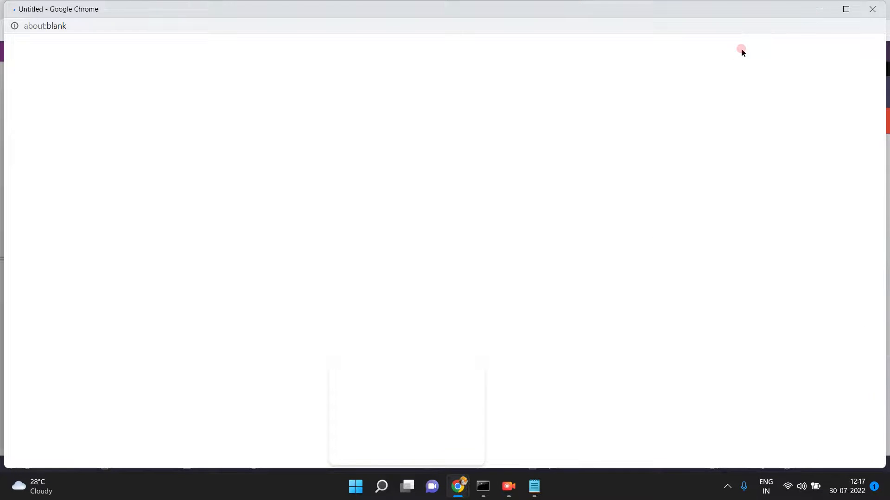
click(876, 9)
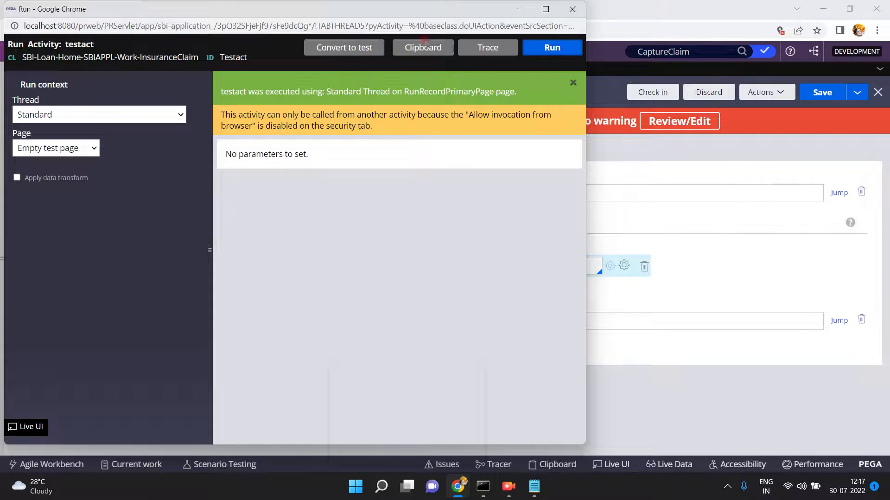
click(421, 45)
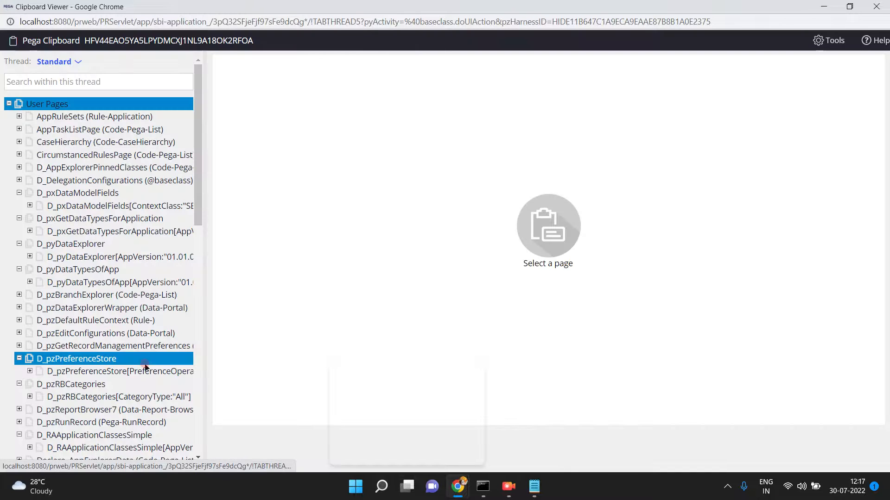
- Expand RunRecordPrimaryPage and confirm bankaccountslist holds 909090, 898989, 7878787 and 565656
click(198, 416)
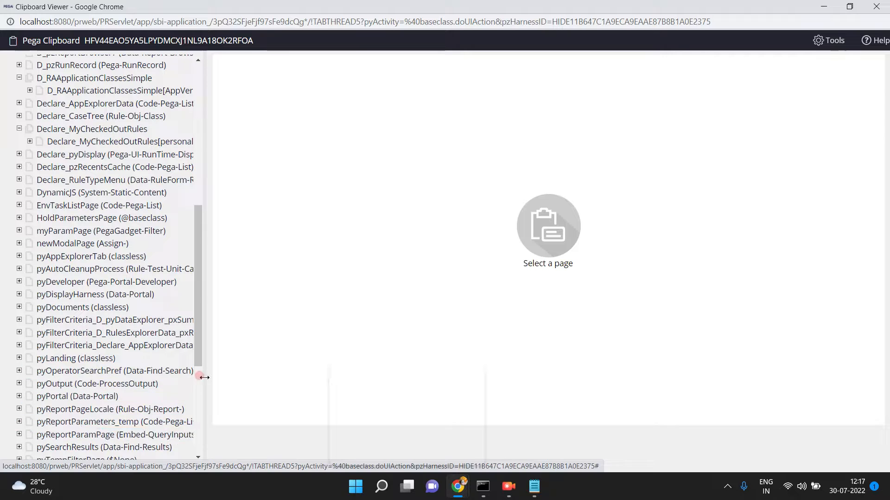
click(197, 407)
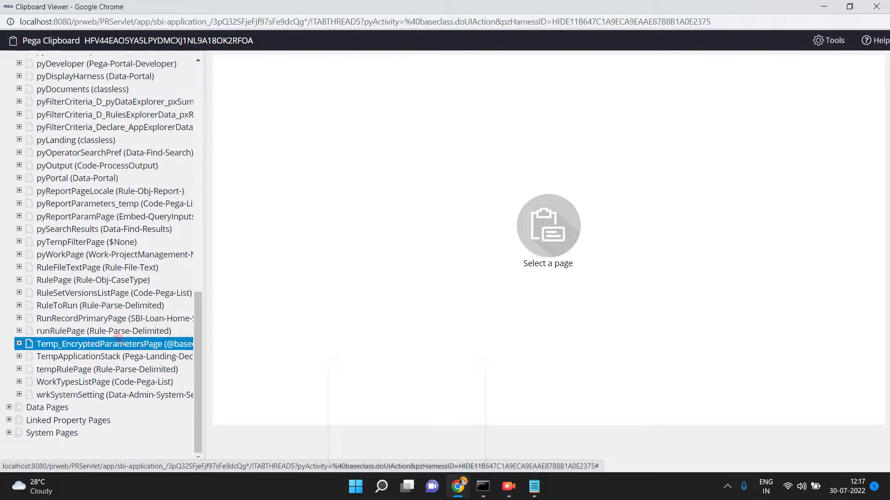
click(120, 319)
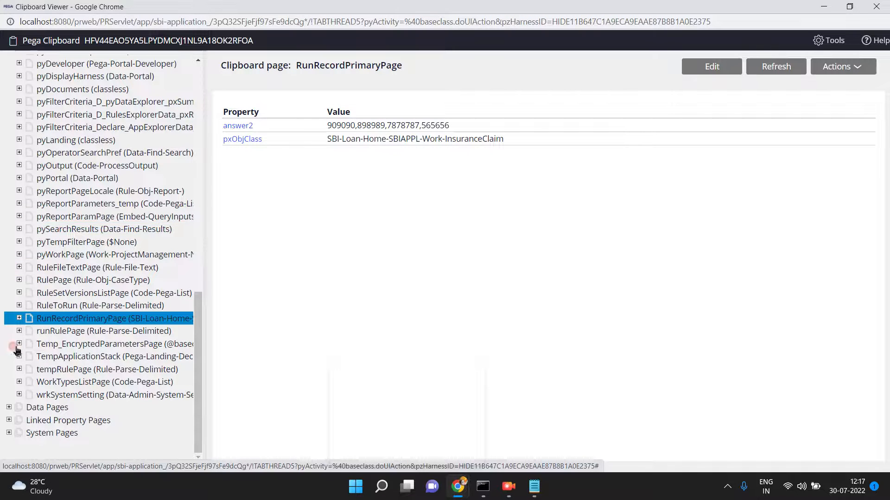
click(19, 319)
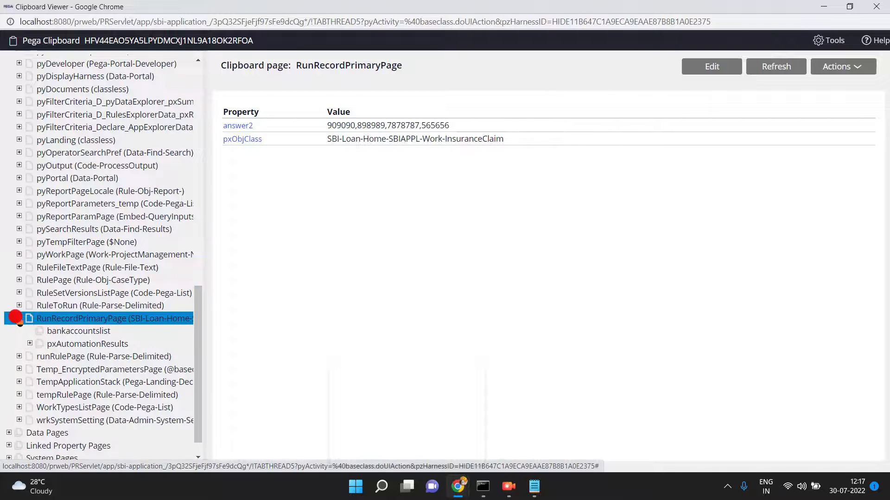
click(69, 330)
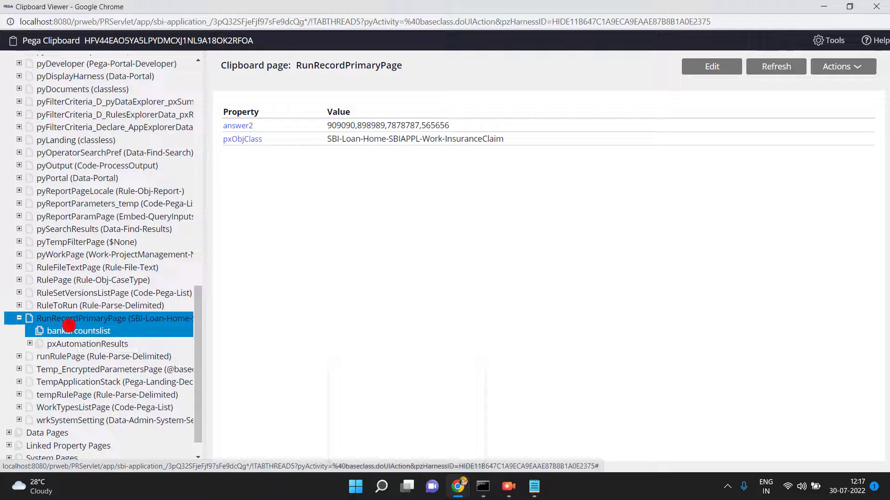
click(280, 123)
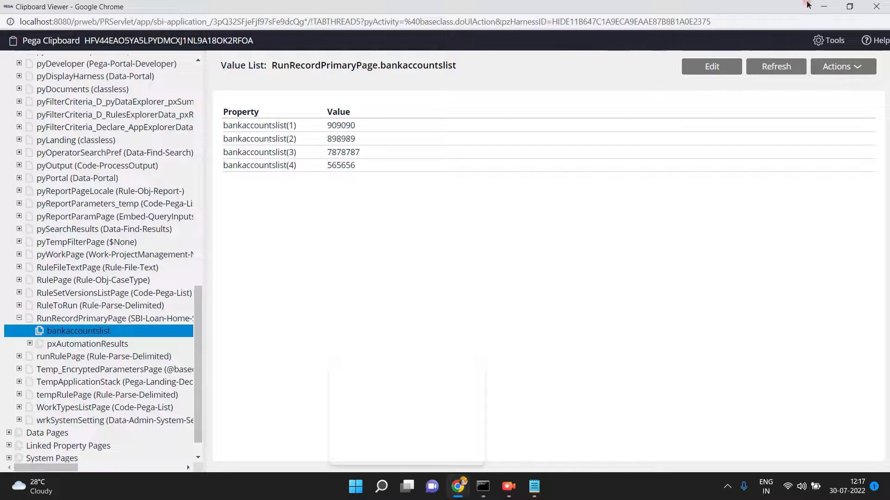
click(823, 7)
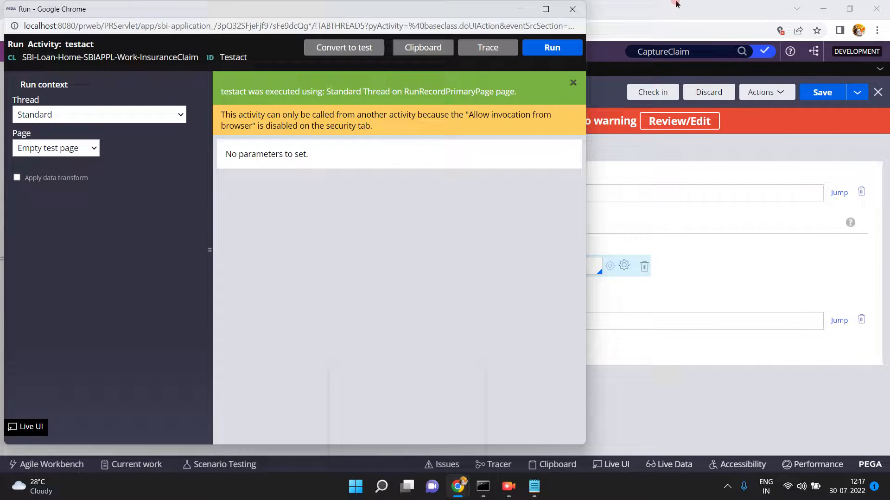
- Set mapcustomerdetails' method to build tag list, delete the bankaccountslist parsing row, and save
click(572, 9)
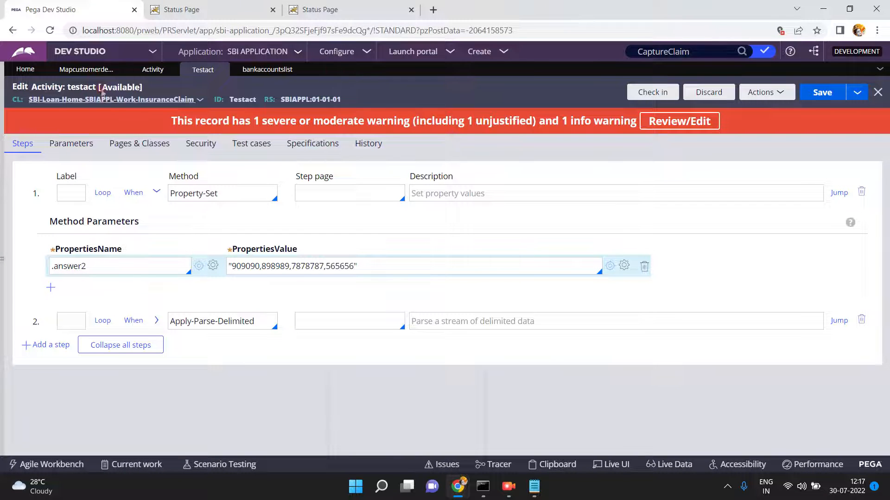
click(91, 70)
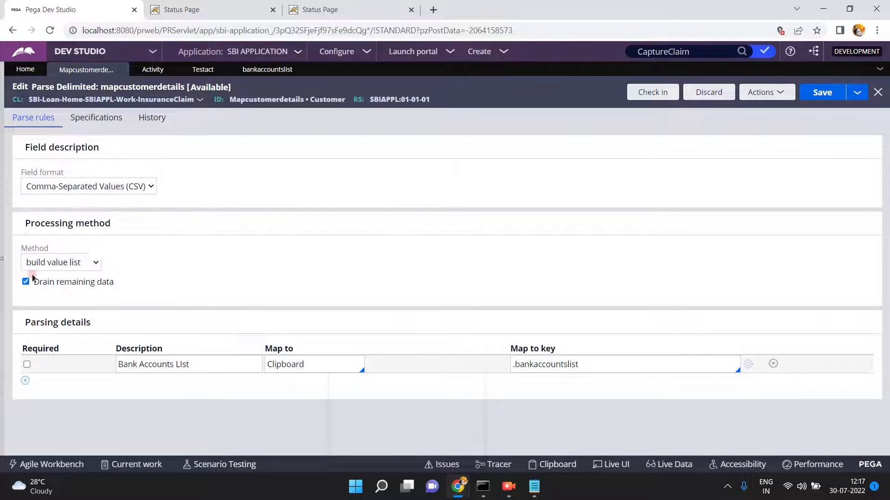
click(54, 262)
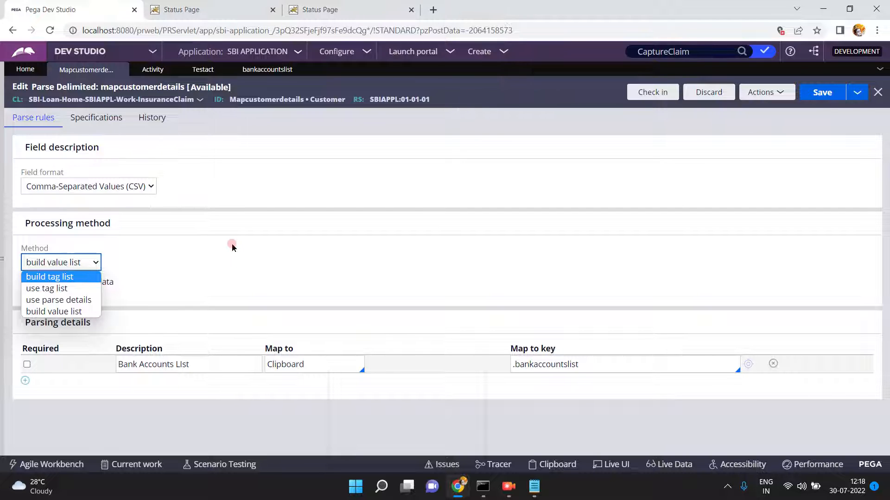
click(328, 364)
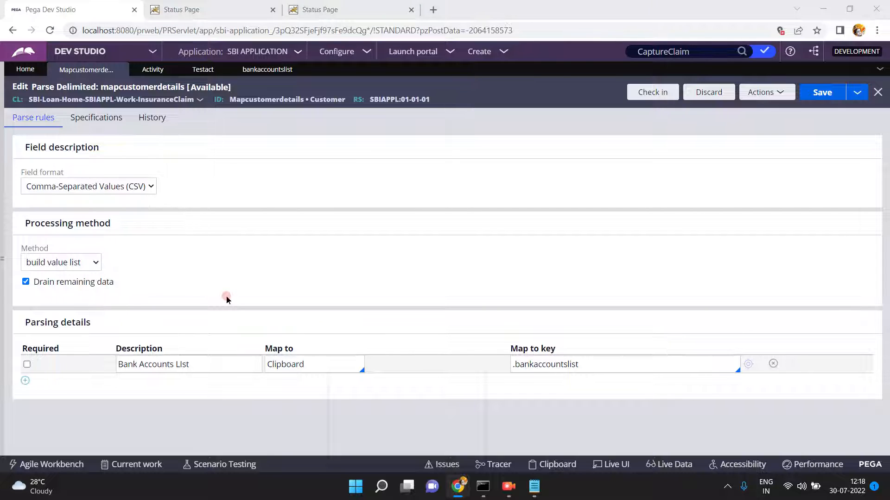
click(56, 262)
click(53, 279)
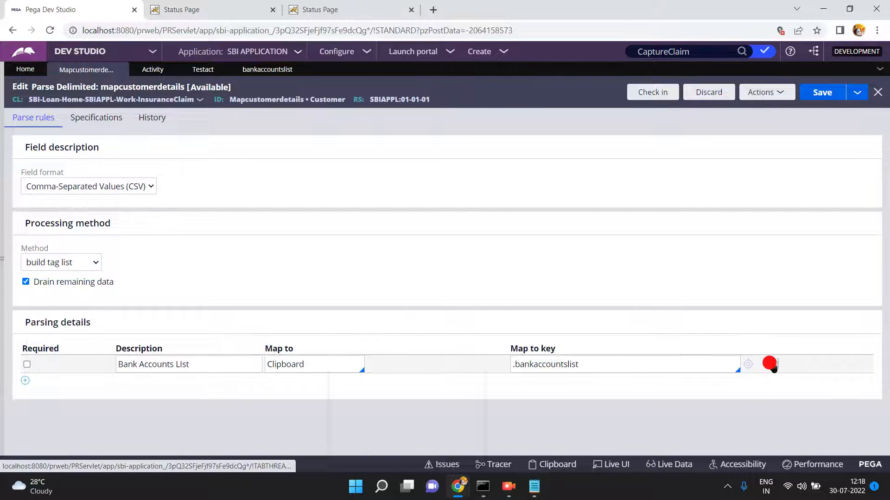
click(774, 364)
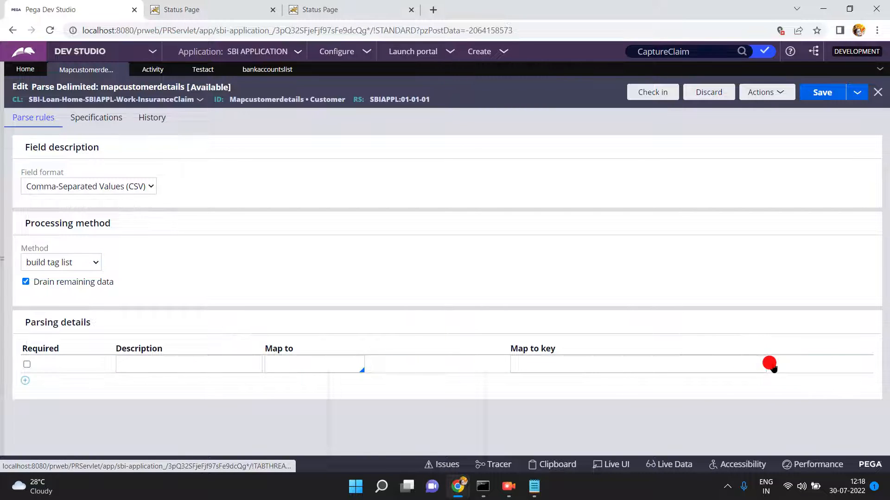
click(823, 92)
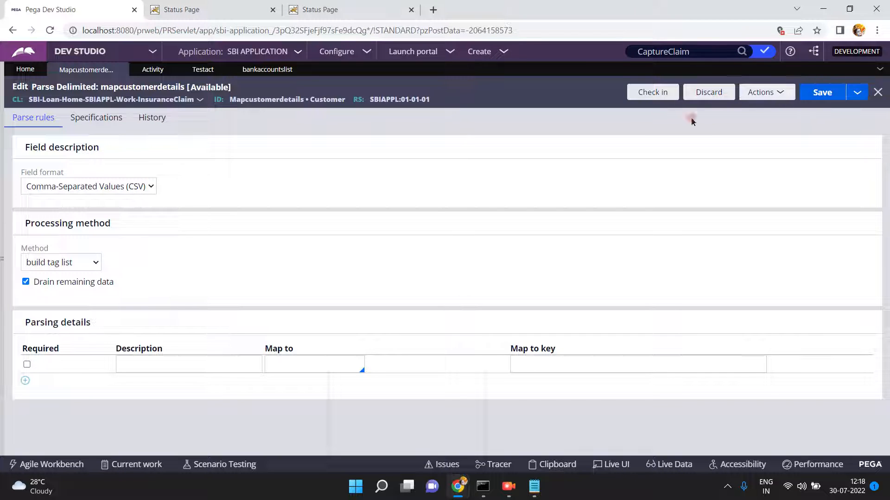
- Re-run testact against the build tag list parse rule and open the Clipboard
click(200, 72)
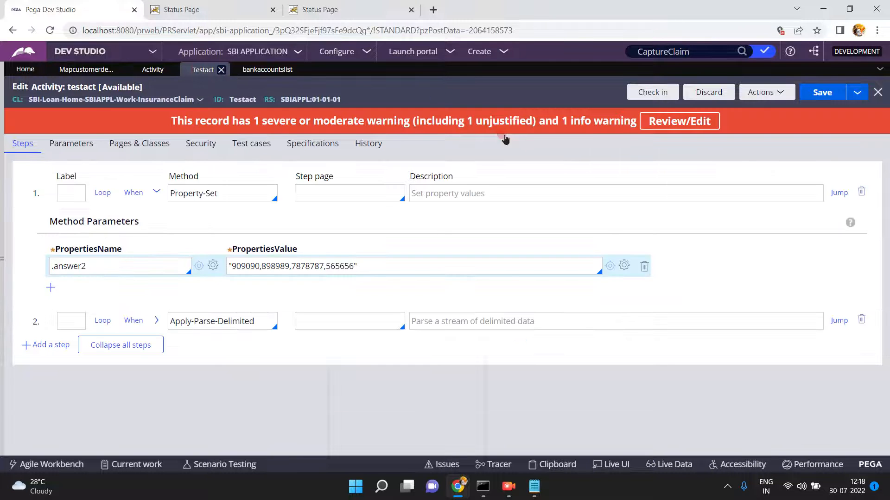
click(761, 92)
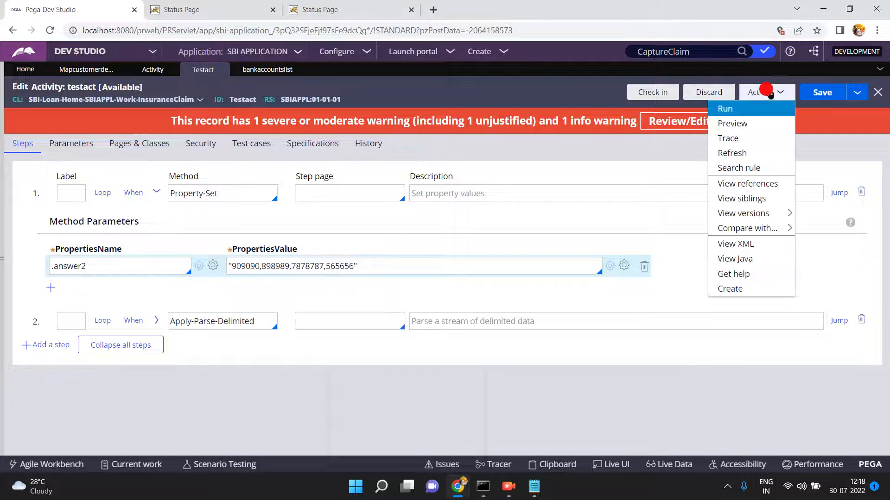
click(749, 110)
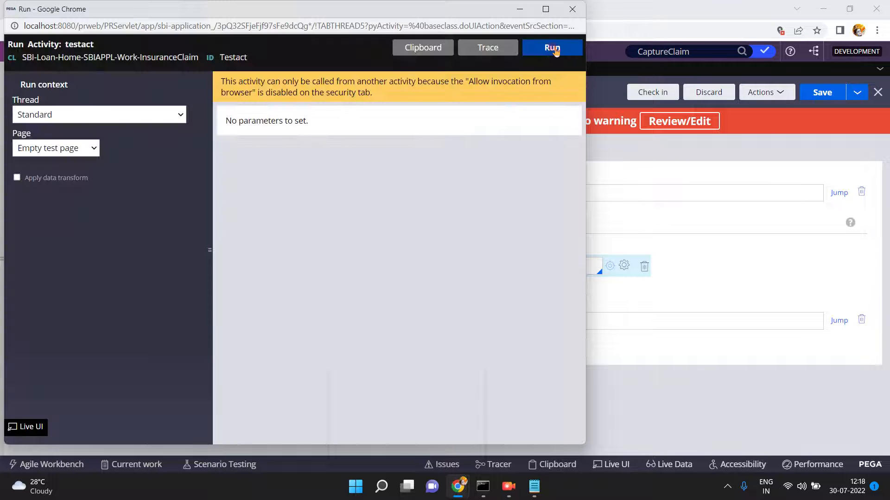
click(553, 49)
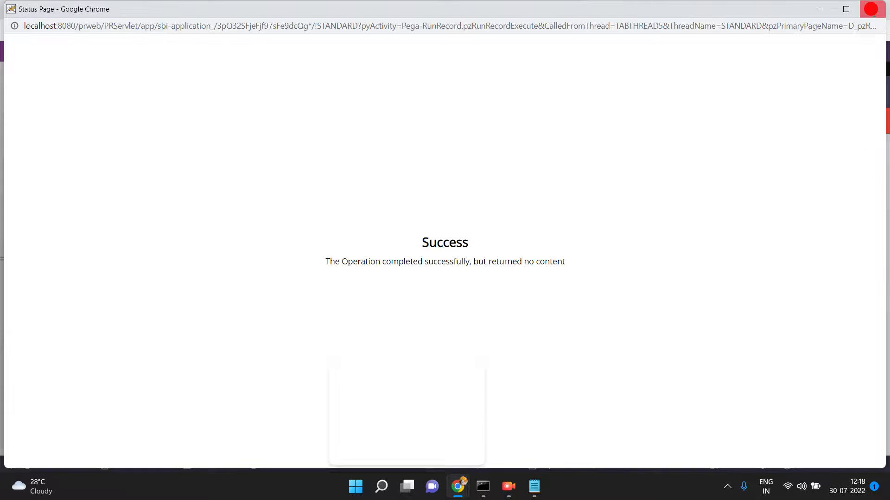
click(872, 8)
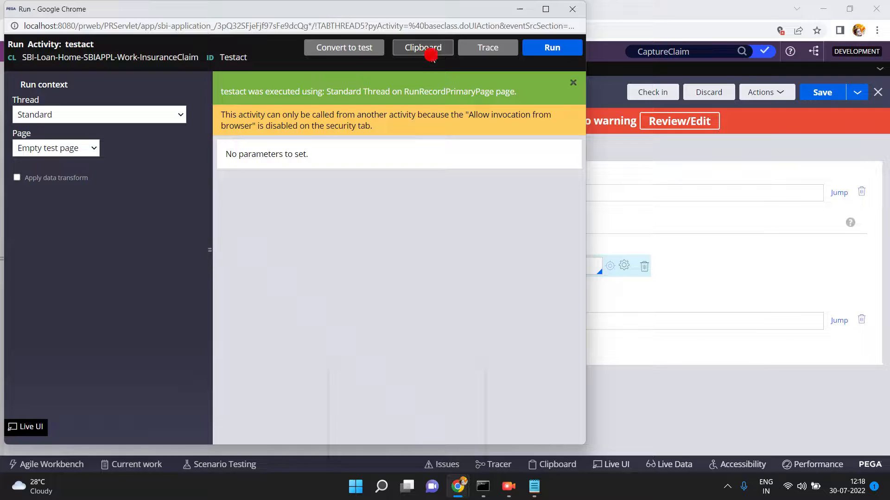
click(424, 48)
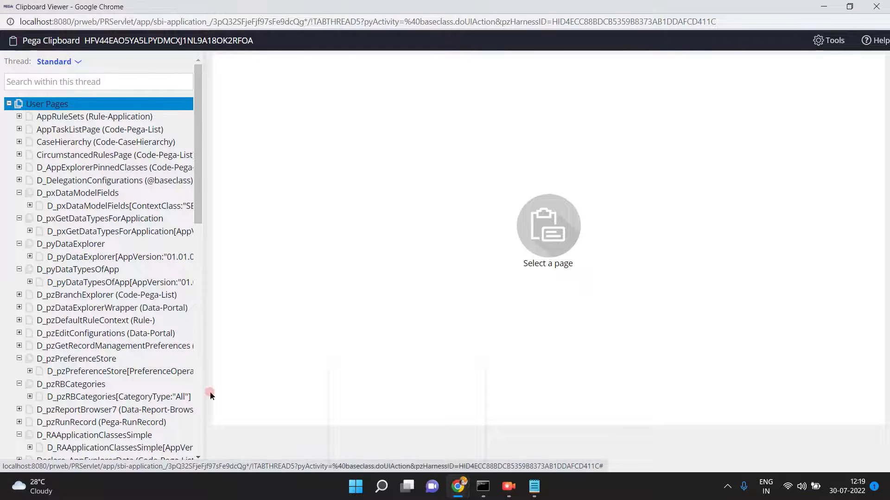
- Expand Work (classless) to confirm pyTagList holds 909090, 898989, 7878787 and 565656, then return to testact
click(201, 395)
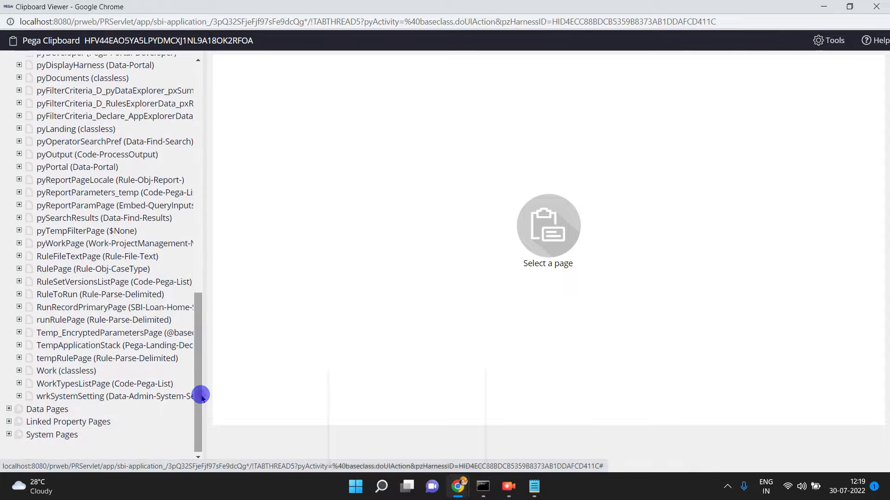
click(112, 307)
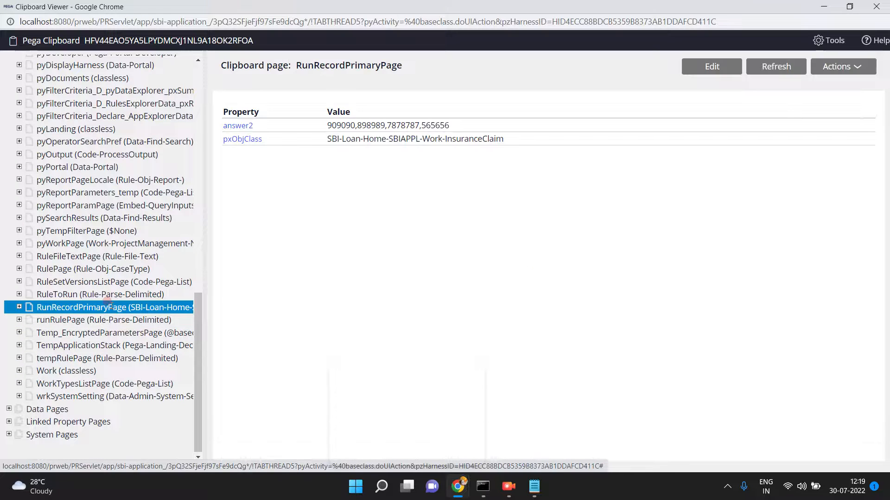
click(19, 308)
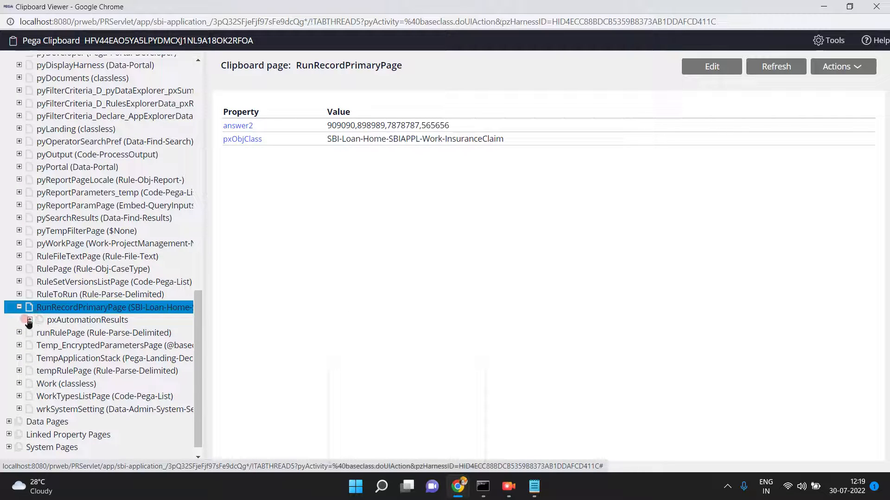
click(71, 319)
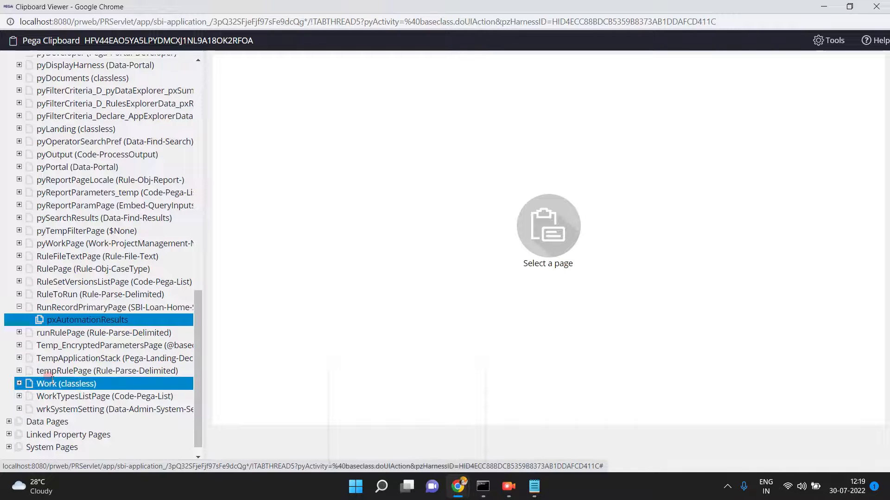
click(47, 384)
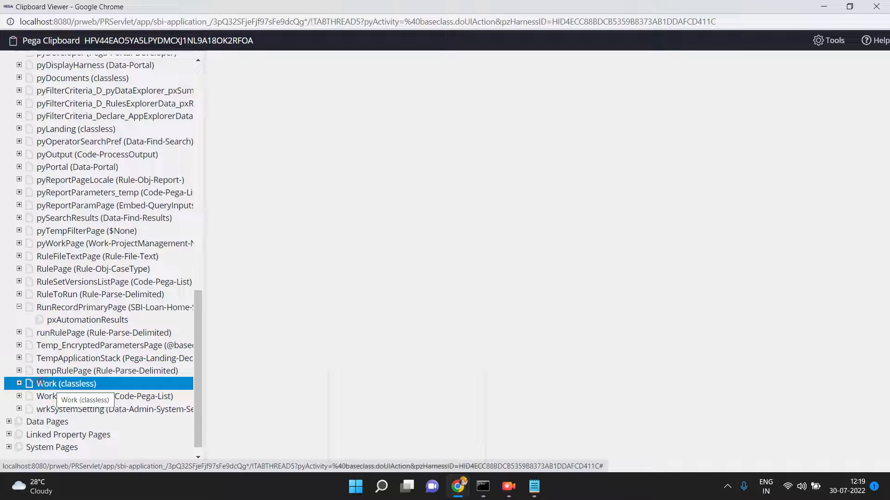
click(19, 384)
click(41, 396)
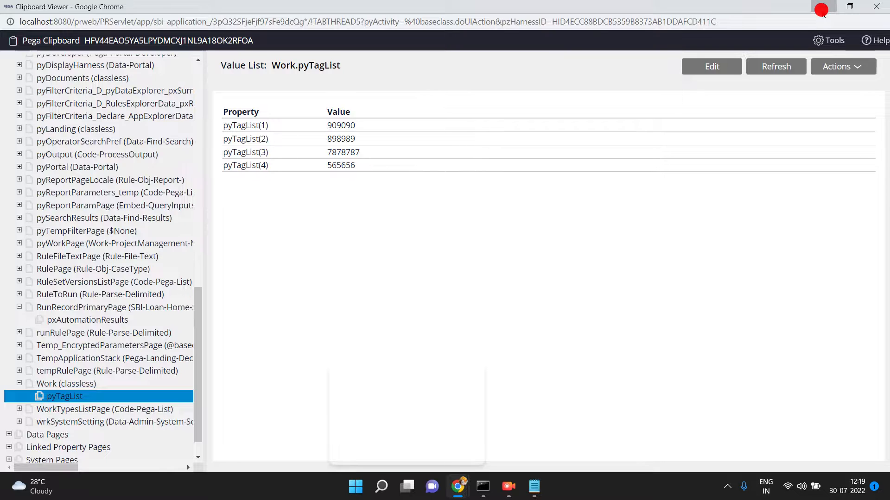
click(823, 10)
click(681, 162)
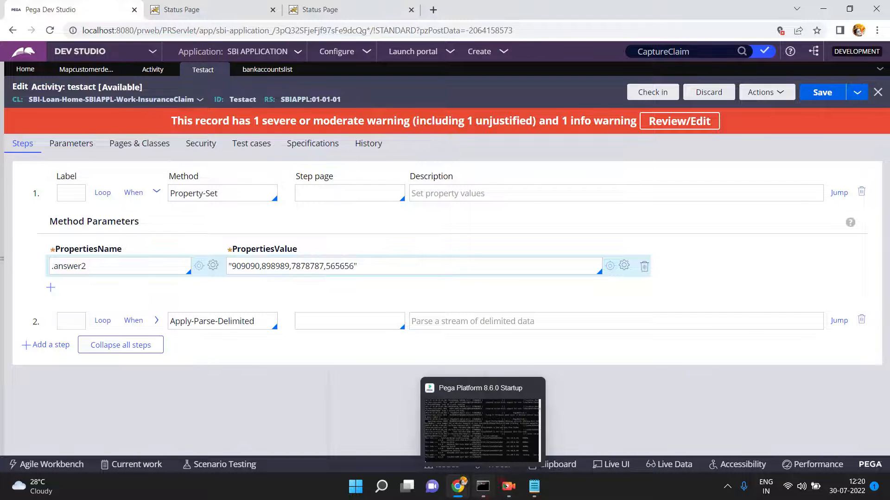
- Replace the Notepad text with the header 'customer name,customer id,customer salary' and start a new line
click(535, 495)
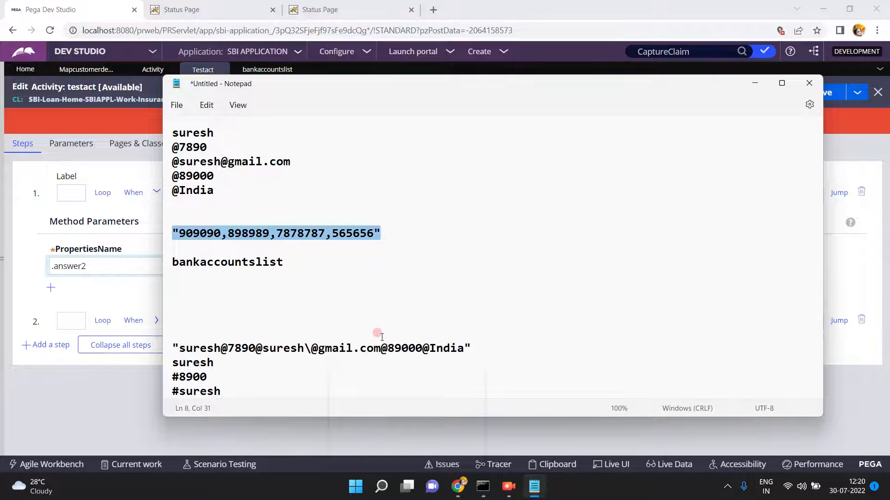
key(ctrl+a)
text(c)
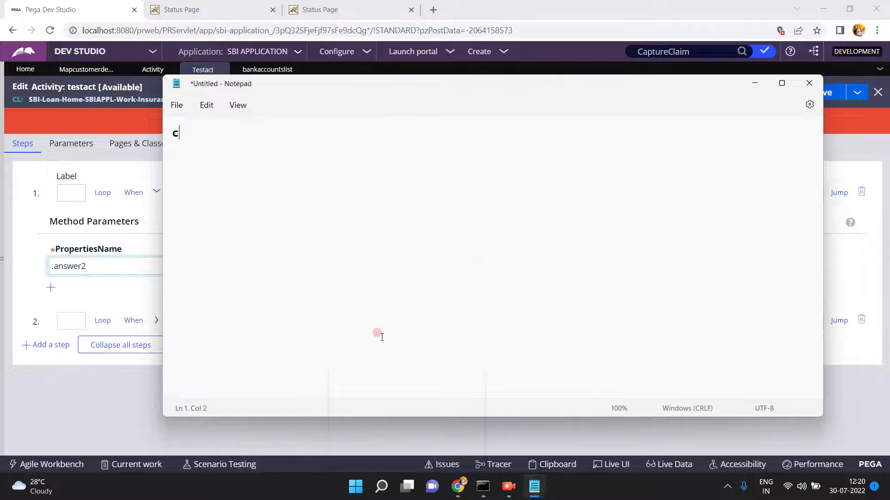
text(ustomer name,customer id,customer salary)
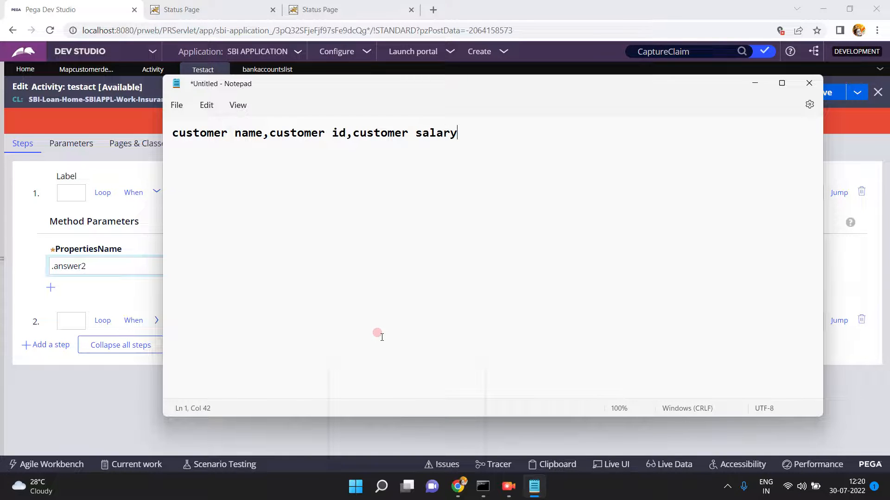
key(ctrl+a)
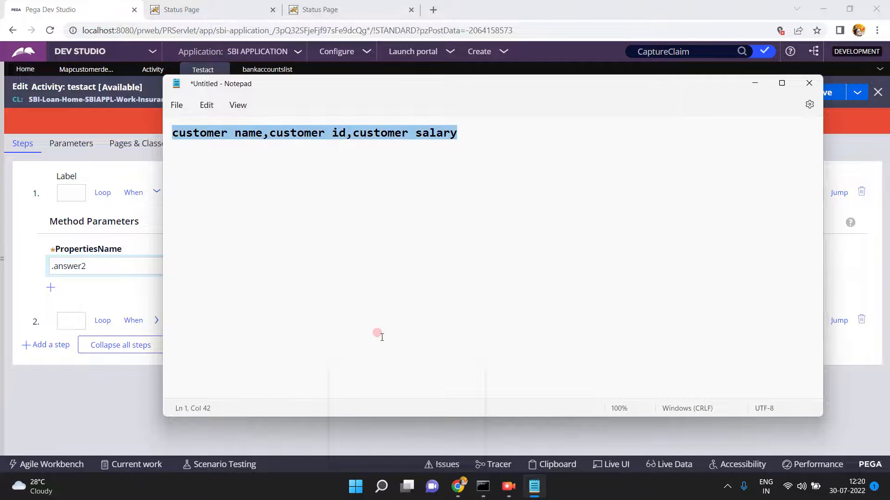
click(469, 133)
key(Return)
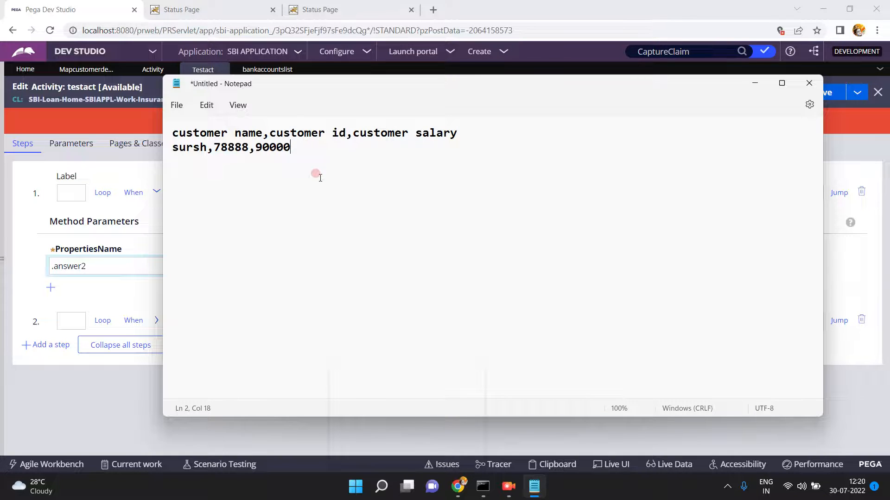
click(6, 255)
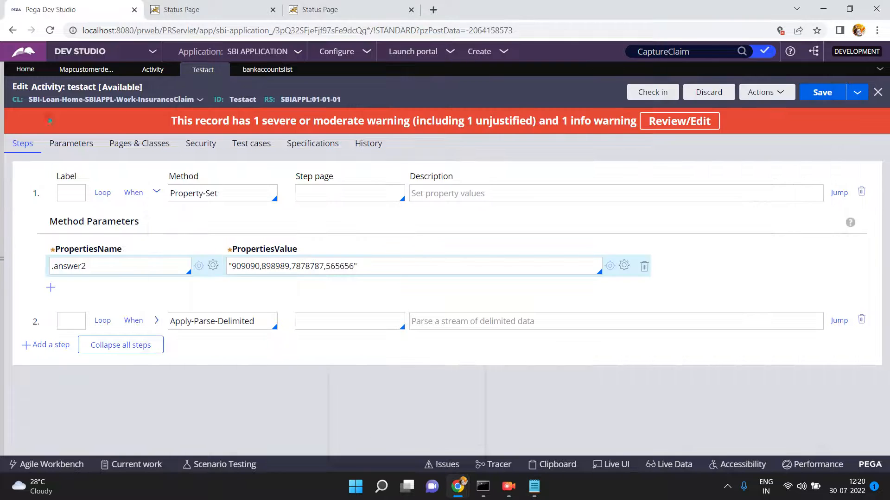
- Edit the Notepad header into the quoted "customername,customerid,customersalary" and copy the line
click(83, 72)
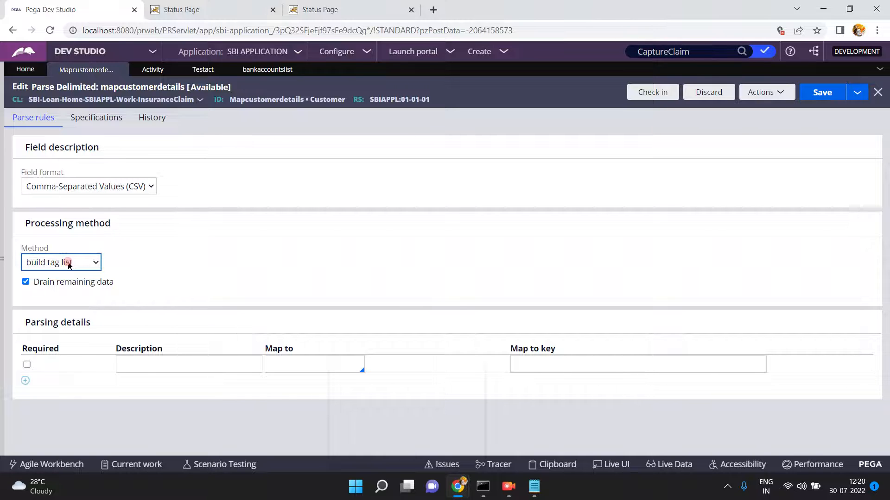
click(88, 278)
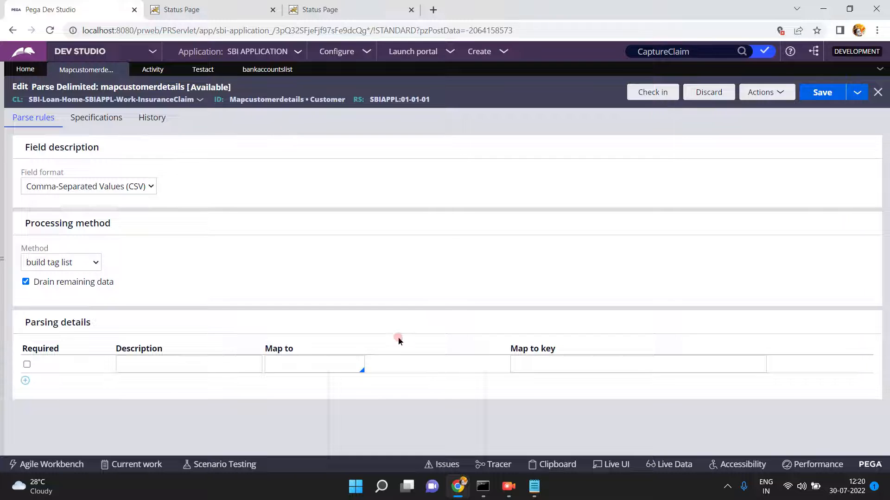
click(534, 486)
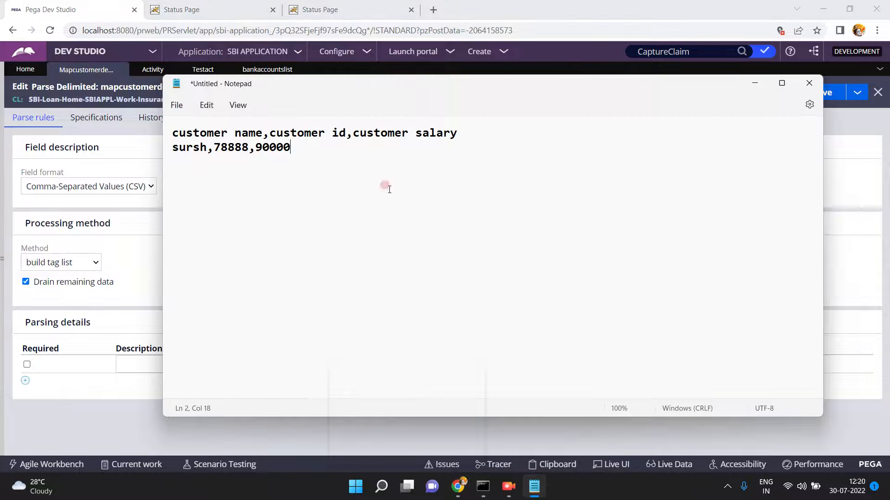
click(235, 134)
key(BackSpace)
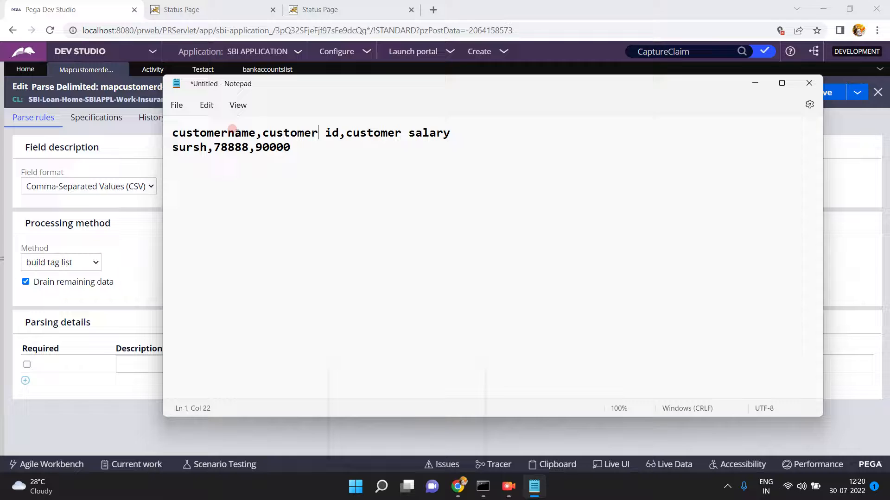
key(BackSpace)
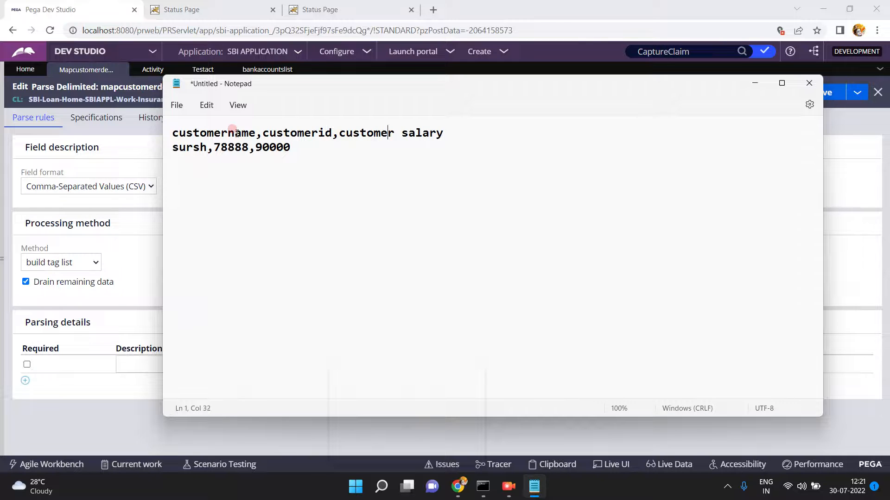
key(BackSpace)
text(")
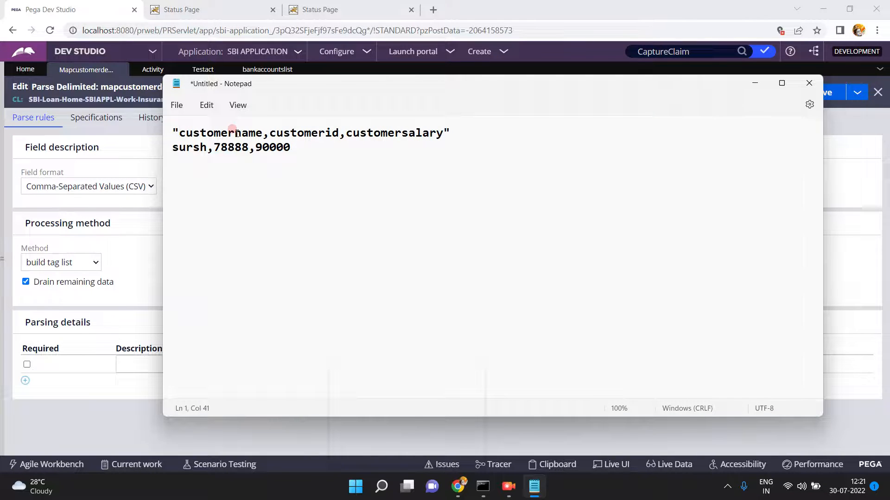
triple_click(236, 133)
key(ctrl+c)
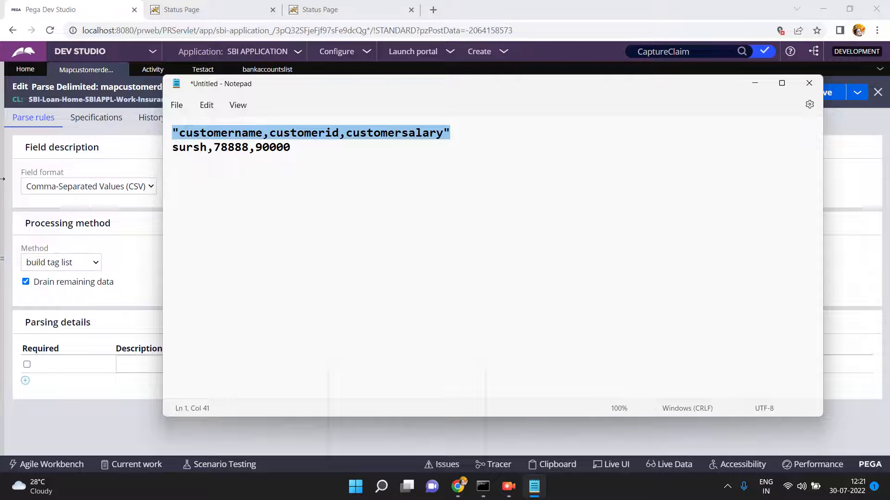
click(105, 152)
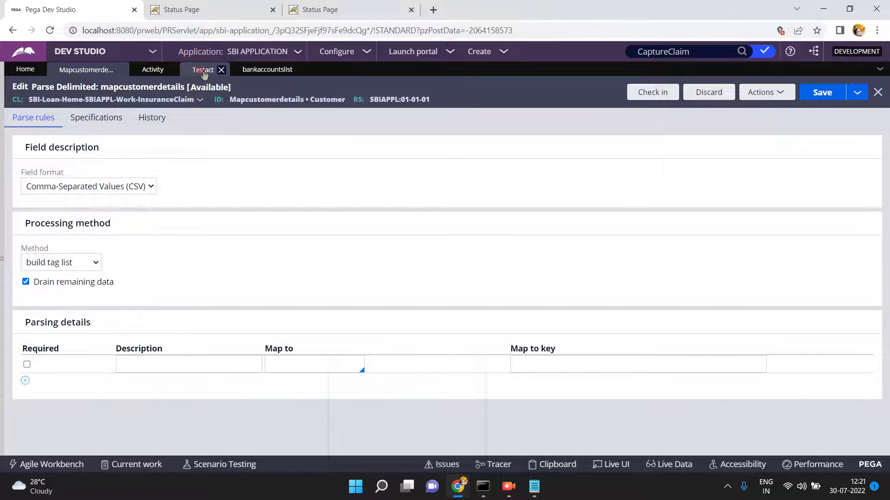
- Paste "customername,customerid,customersalary" as testact's property value for .answer2 and save the activity
click(203, 69)
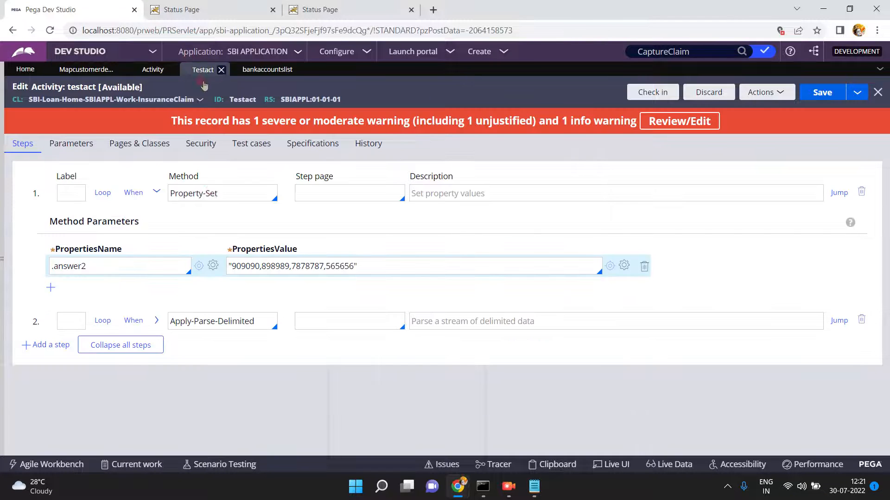
click(371, 265)
key(ctrl+a)
key(ctrl+v)
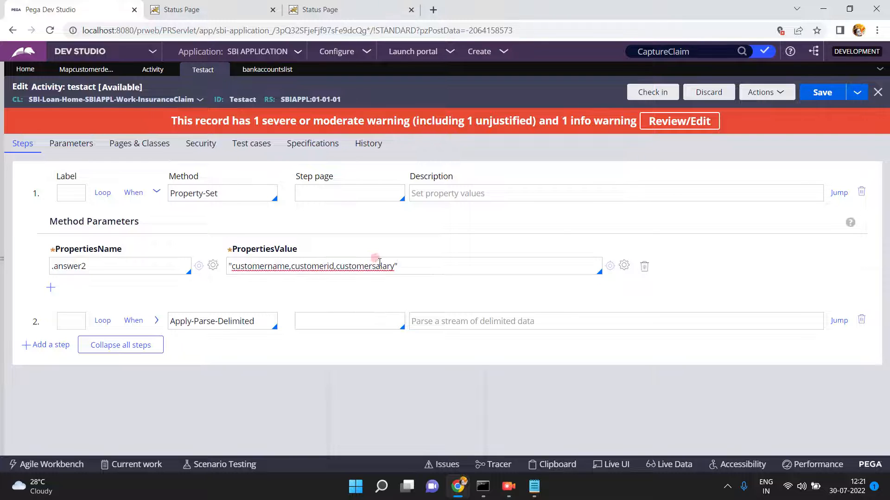
click(820, 90)
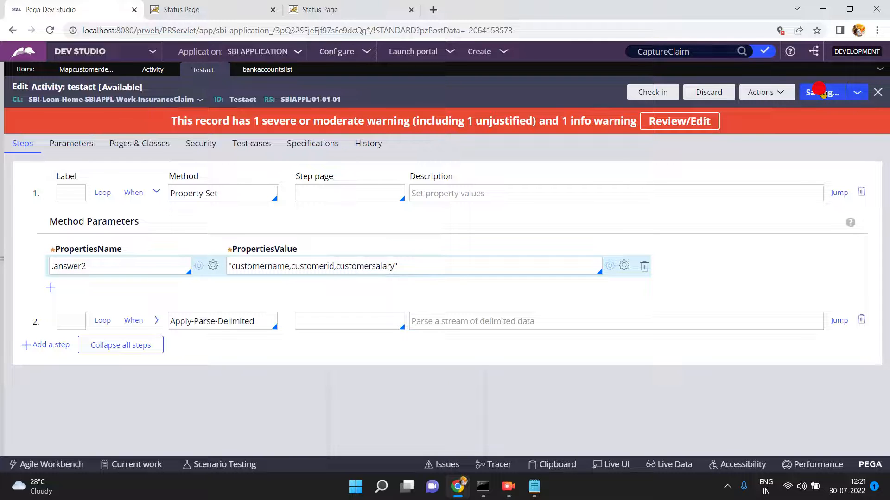
click(770, 92)
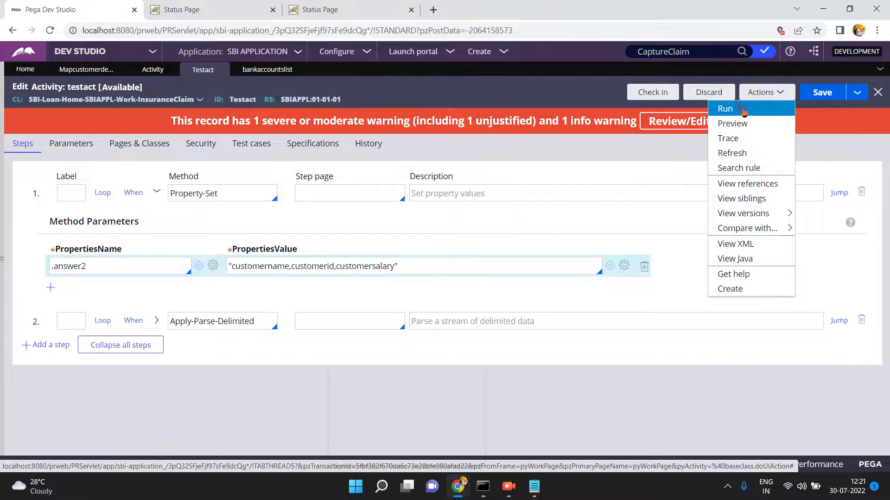
- Run the testact activity and close the Success page
click(743, 111)
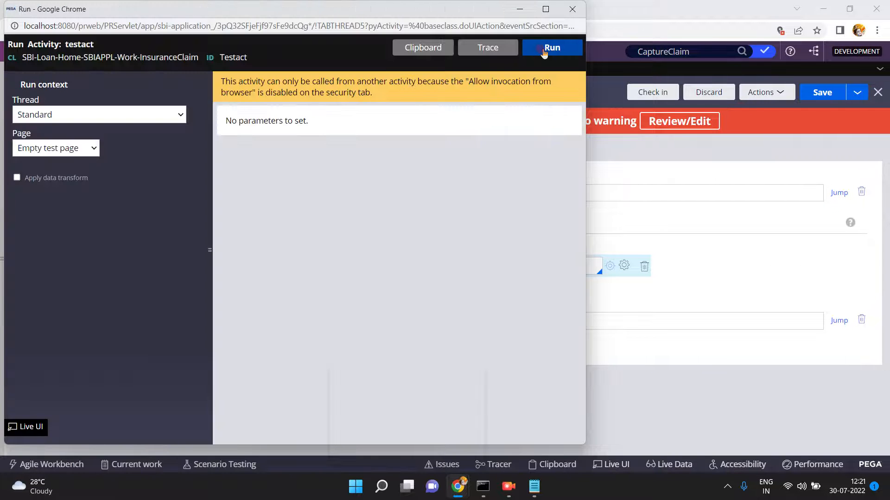
click(543, 52)
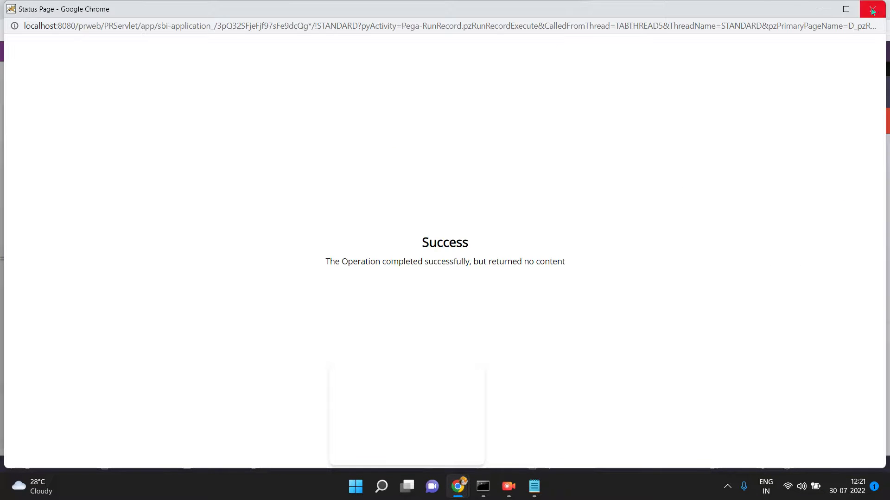
click(880, 12)
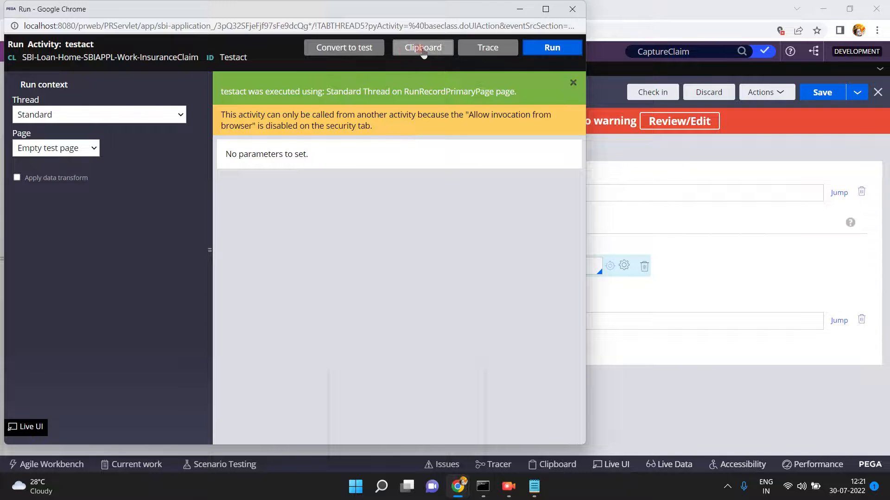
- Check Work.pyTagList on the clipboard shows customername, customerid, customersalary and 565656
click(422, 48)
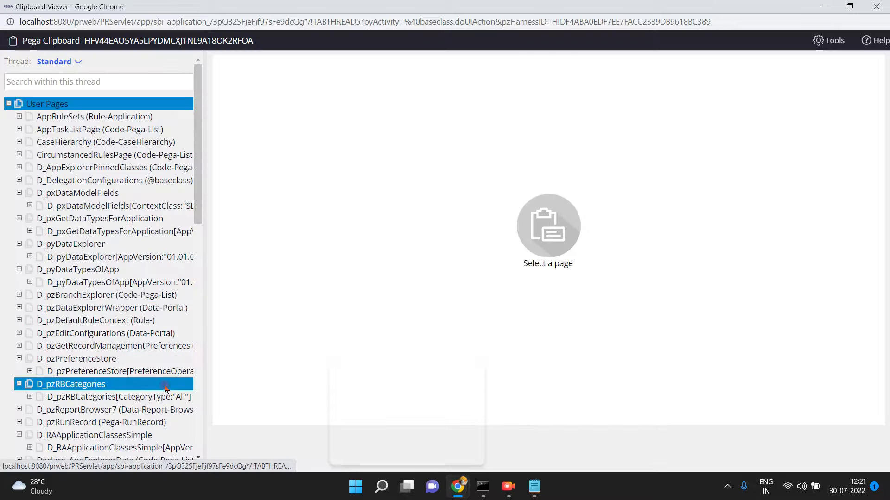
click(198, 397)
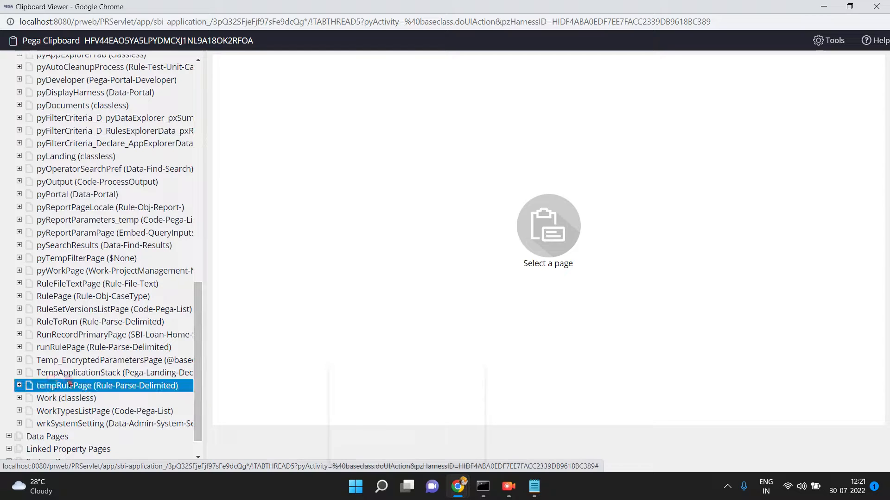
click(18, 398)
click(52, 411)
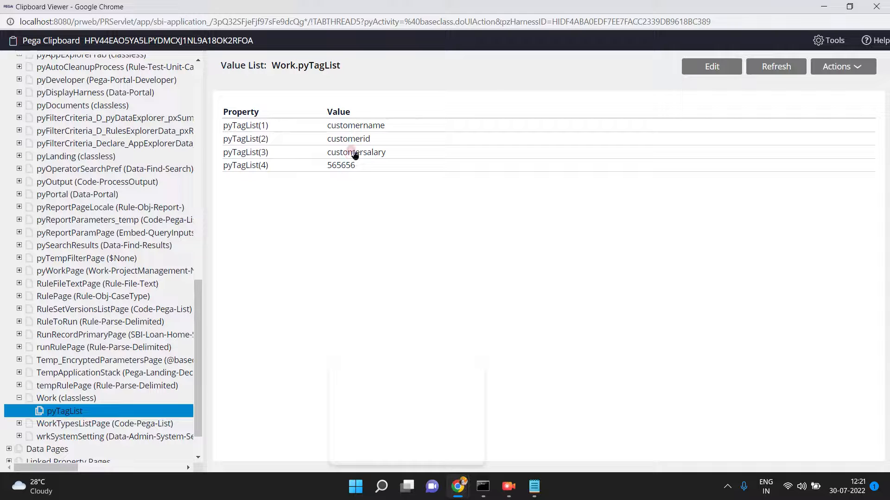
click(823, 6)
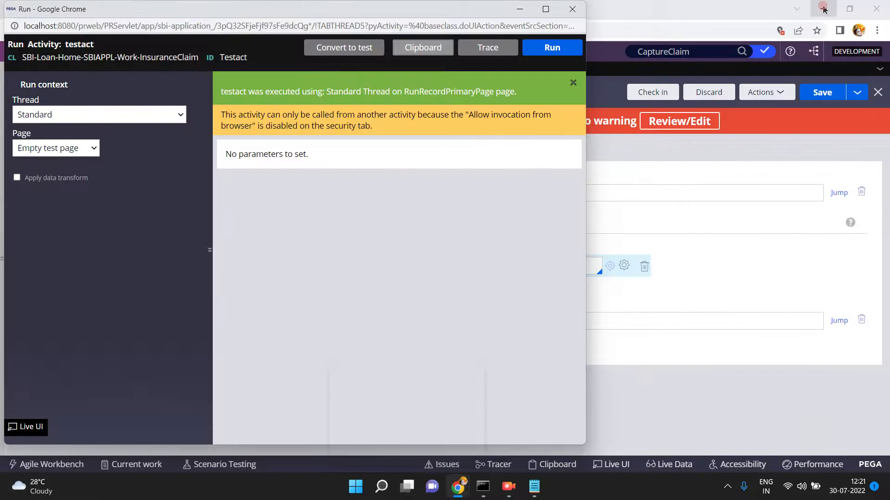
- Overwrite the three property-value words with a sample customer name, 9000 and 34444, and save testact
click(693, 166)
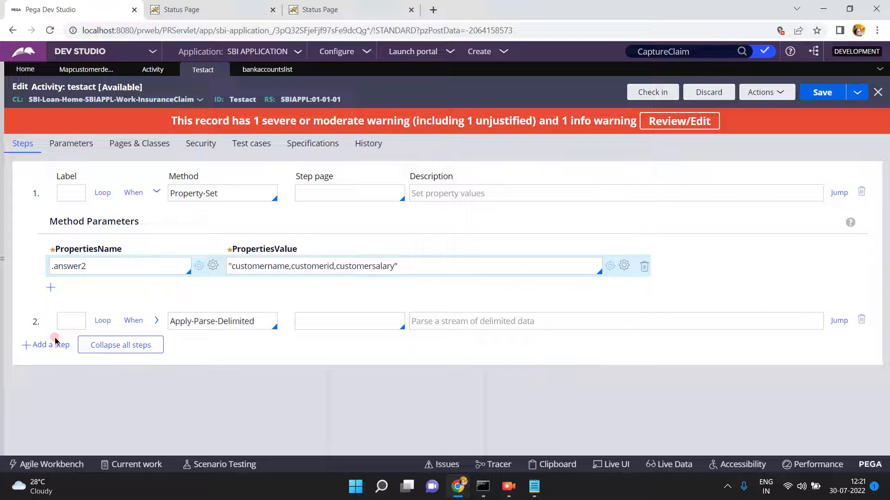
mouse_move(533, 490)
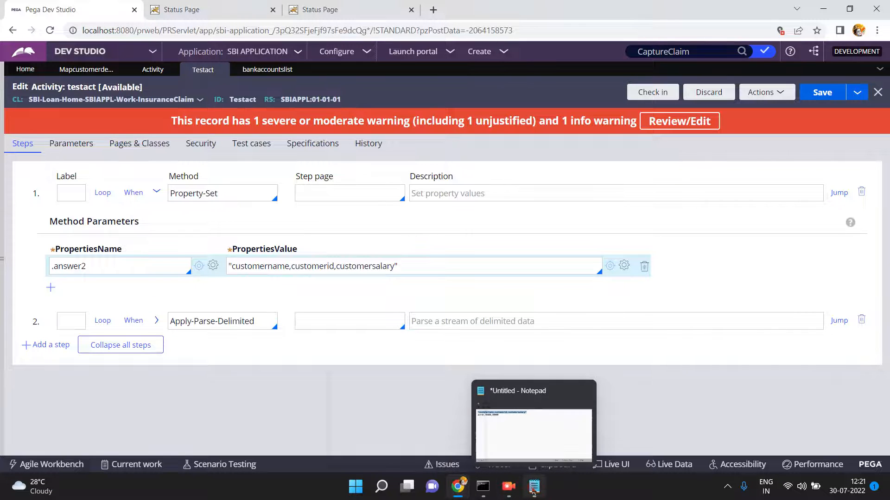
double_click(272, 265)
text(suresh)
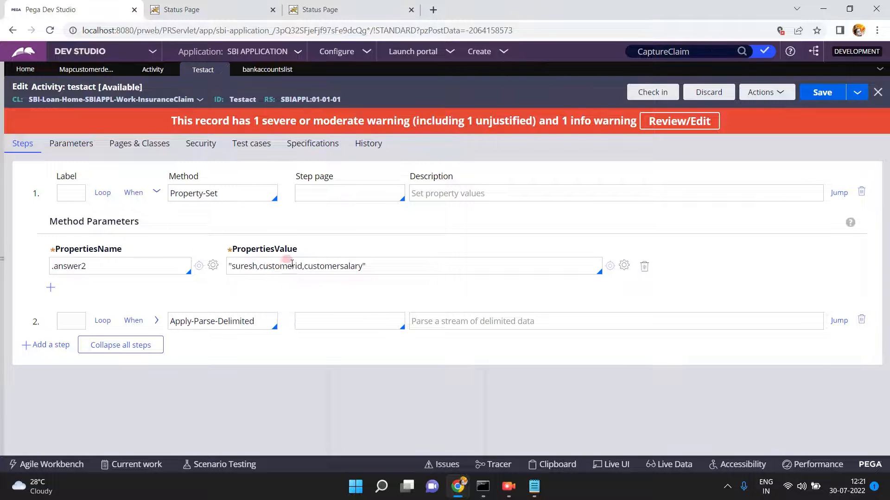
double_click(284, 265)
text(9000)
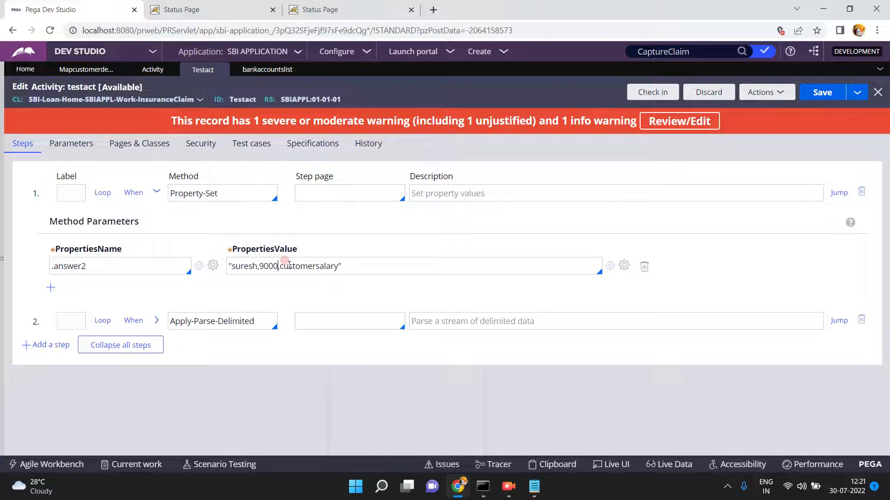
double_click(304, 263)
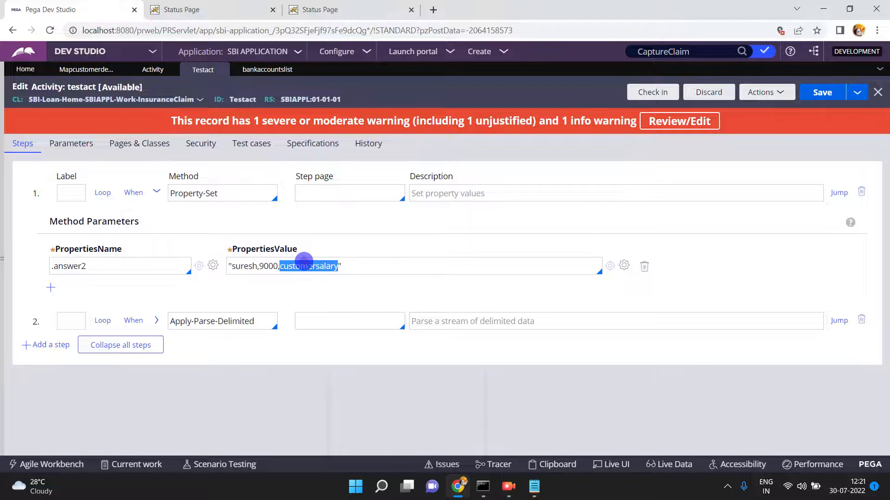
text(34444)
click(817, 92)
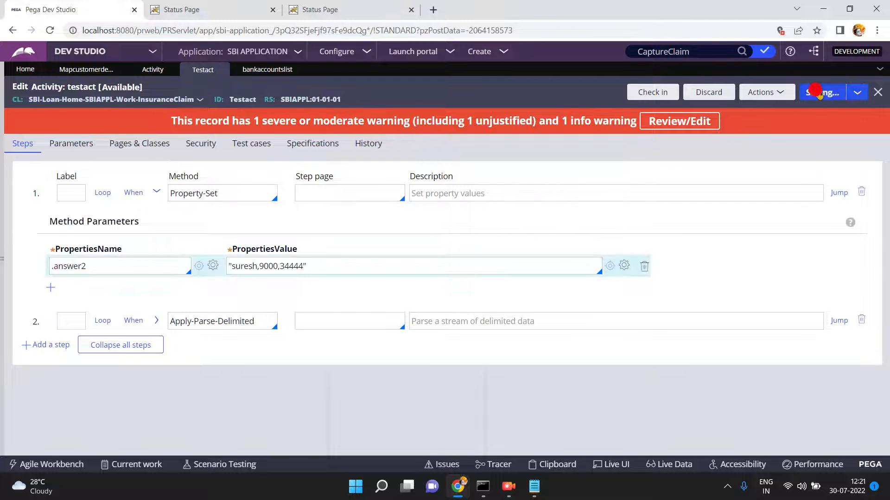
- Change the mapcustomerdetails parse rule's Method to 'use tag list' and save the rule
click(89, 70)
click(59, 260)
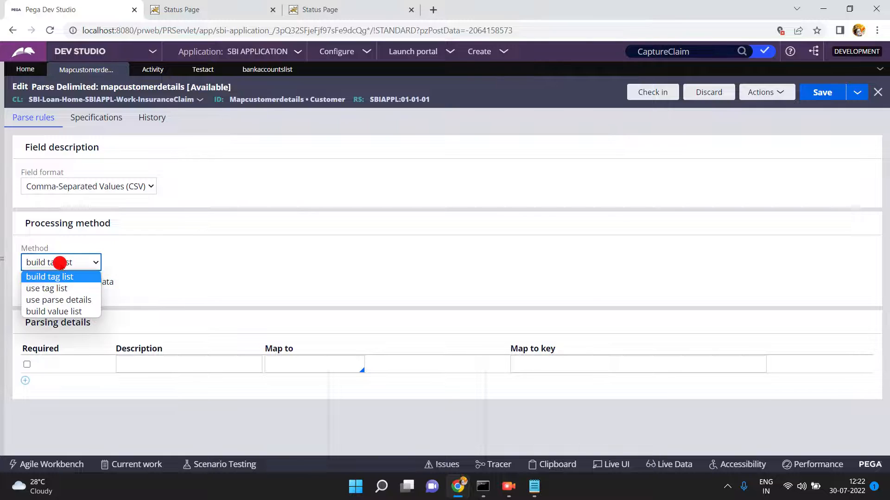
click(49, 289)
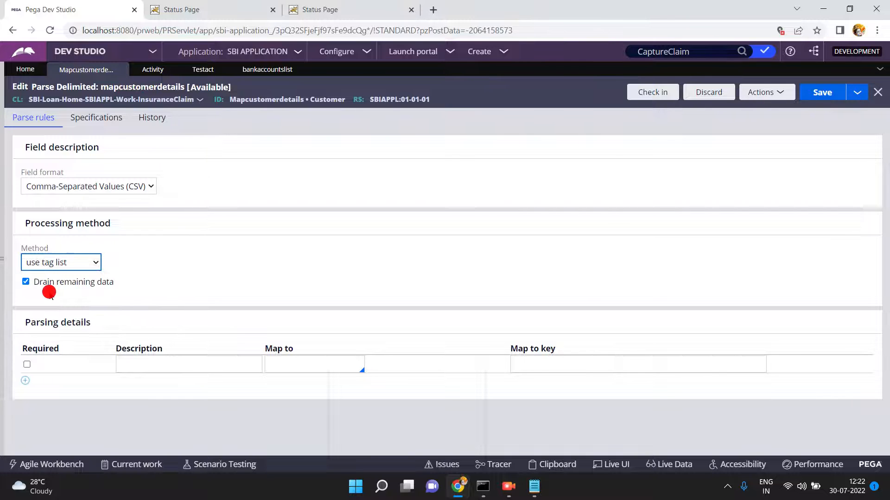
click(822, 93)
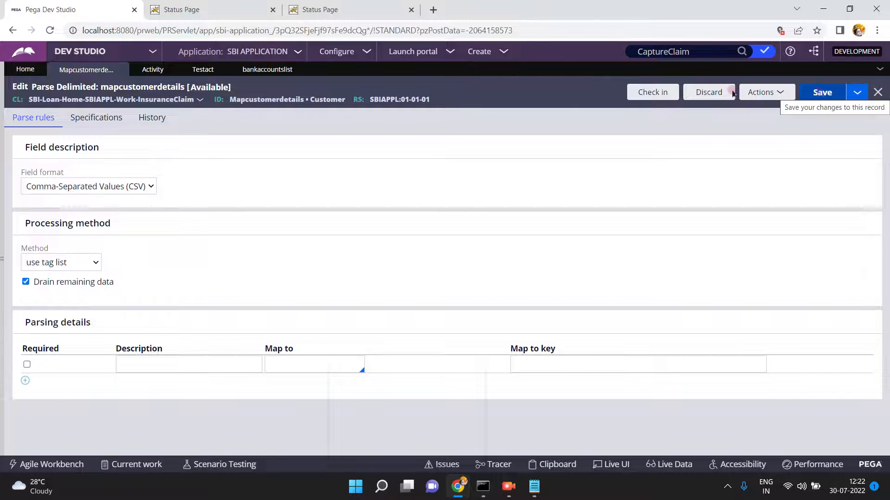
click(197, 71)
- Run the testact activity and dismiss the Success status page
click(755, 92)
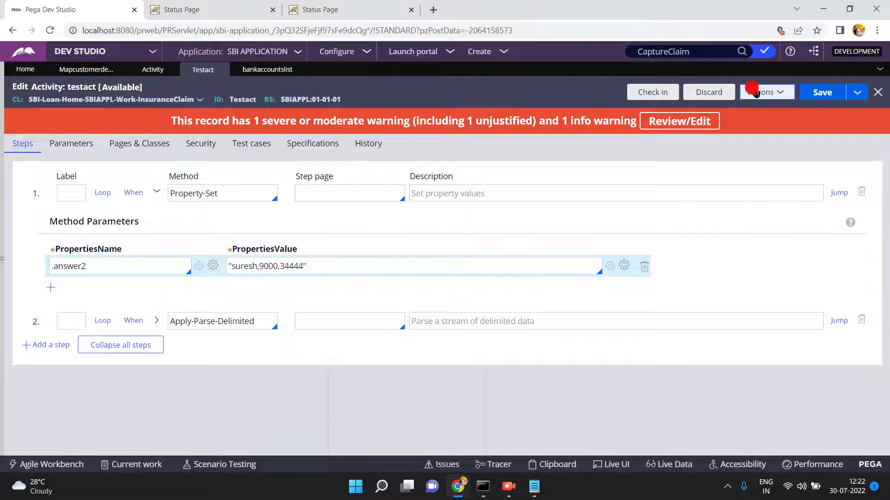
click(727, 111)
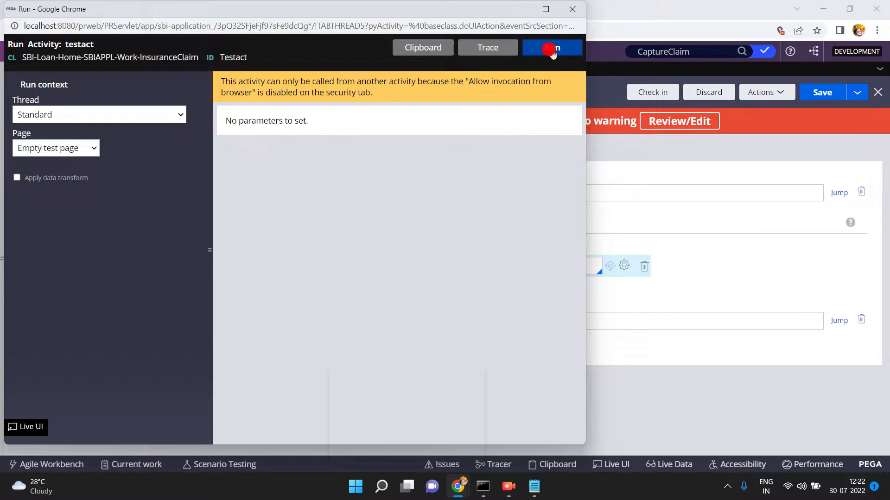
click(550, 50)
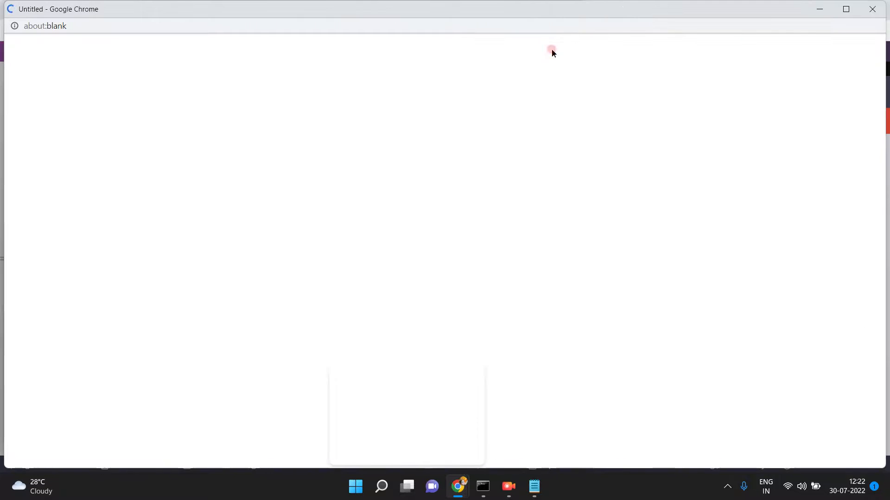
click(872, 9)
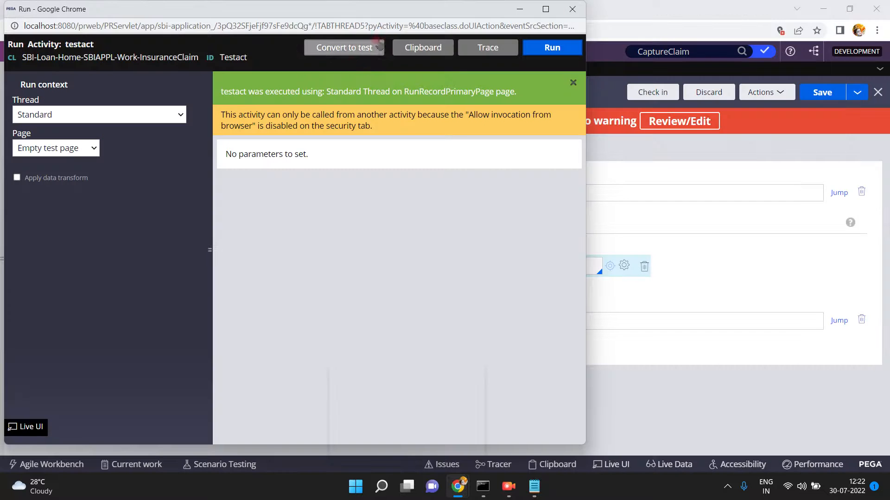
- Check on the clipboard that Work.pyTagList lists customername, customerid, customersalary and 565656
click(424, 48)
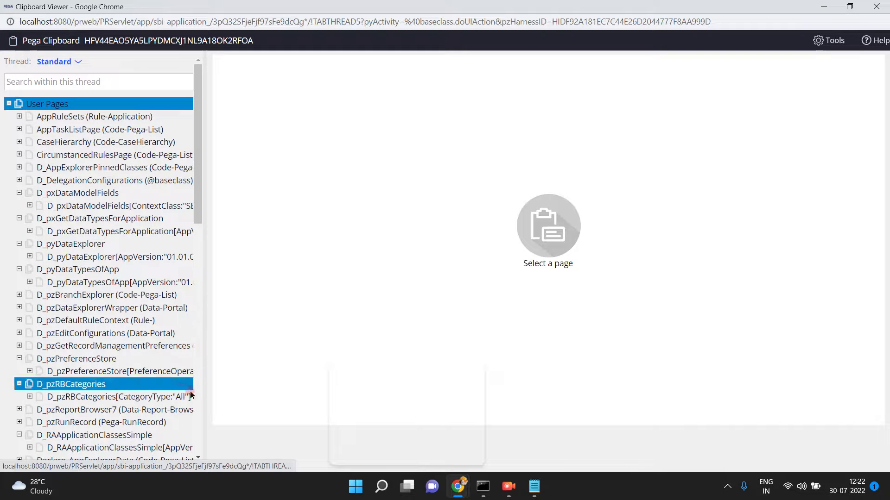
click(199, 404)
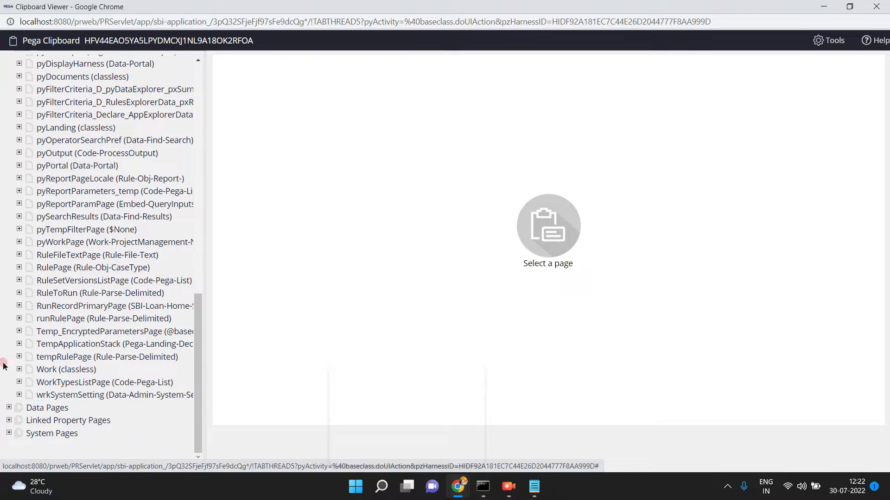
click(18, 370)
click(52, 383)
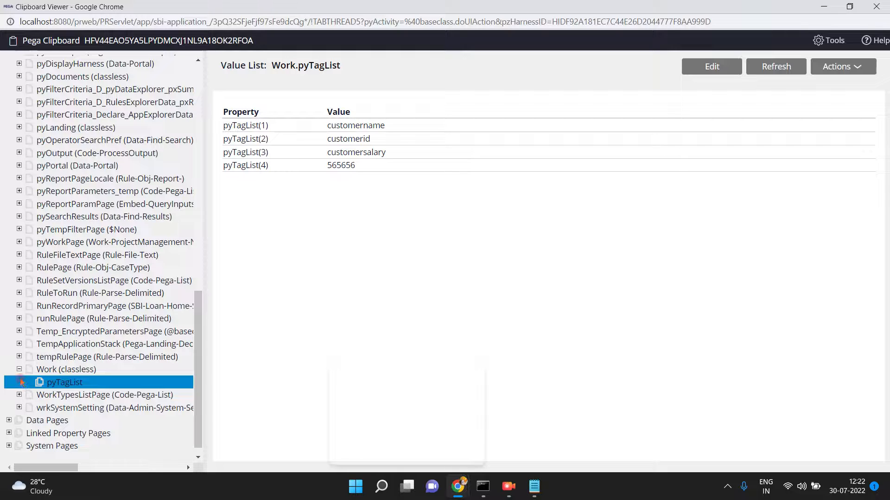
click(61, 374)
click(825, 11)
click(646, 181)
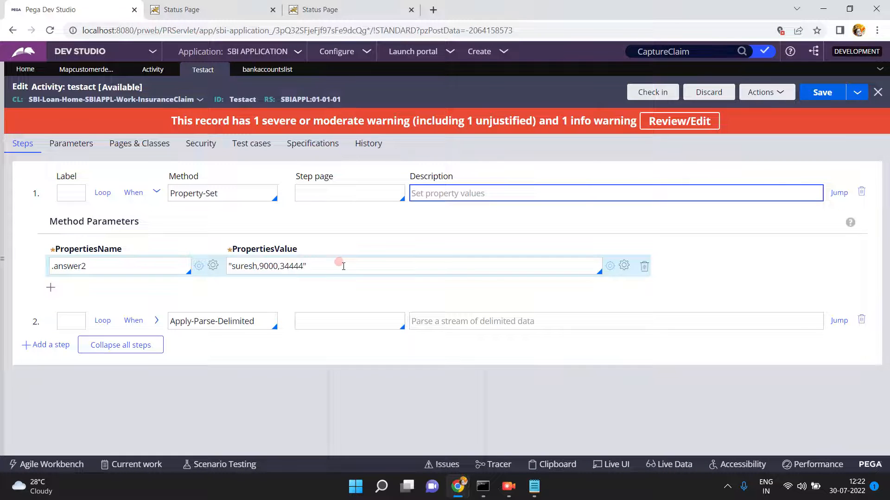
- Save the testact activity and the mapcustomerdetails parse rule
click(824, 93)
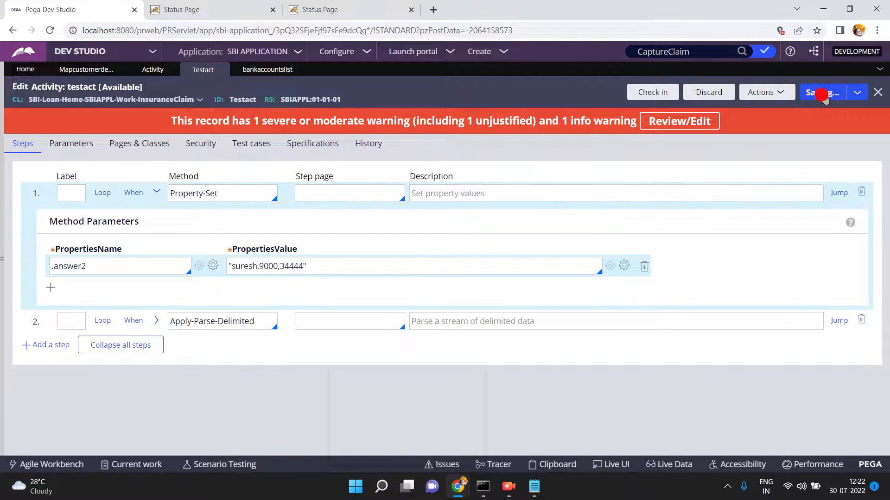
click(104, 70)
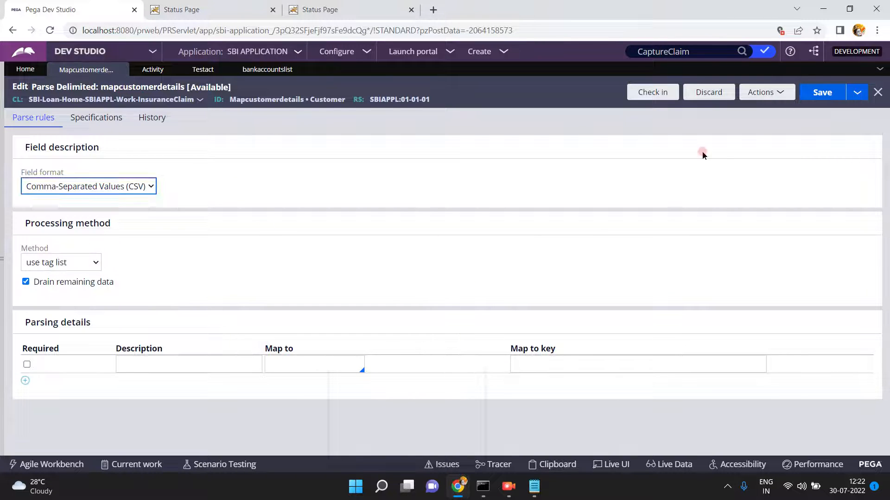
click(822, 94)
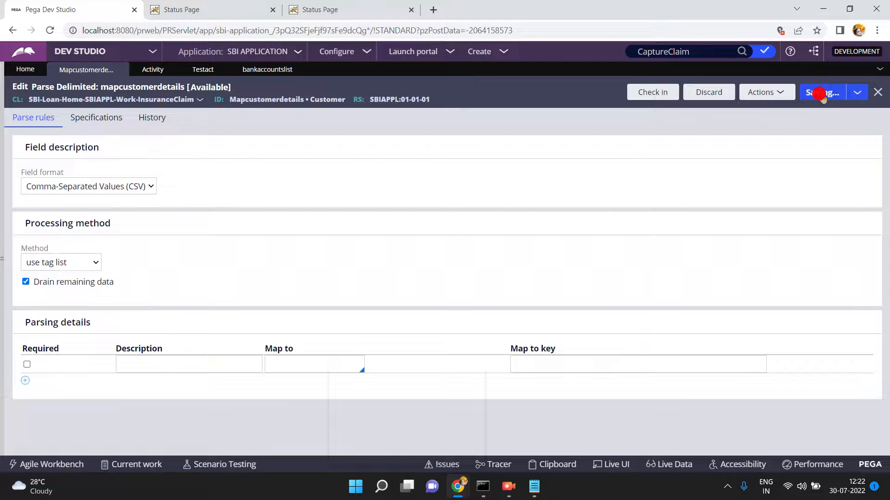
- Run the testact activity again until the Success status page appears
click(203, 70)
click(763, 93)
click(725, 109)
click(545, 54)
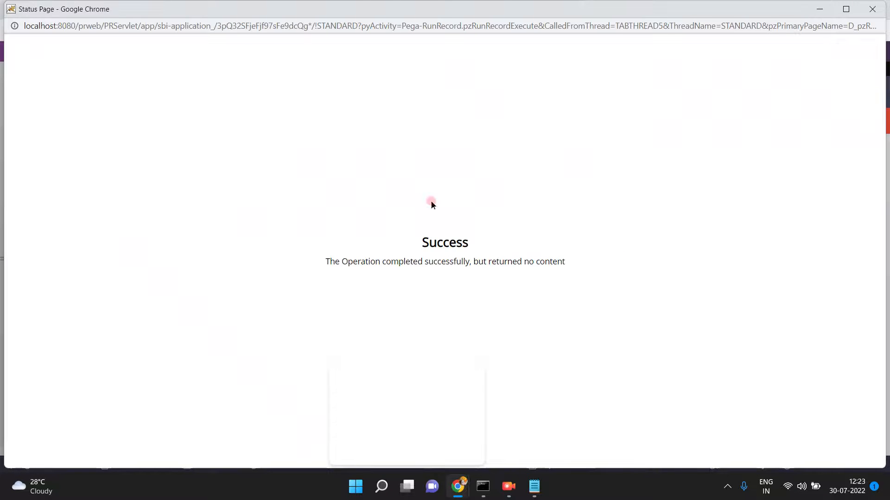
- Verify on the clipboard that RunRecordPrimaryPage holds customerid 9000 and customersalary 34444
click(870, 11)
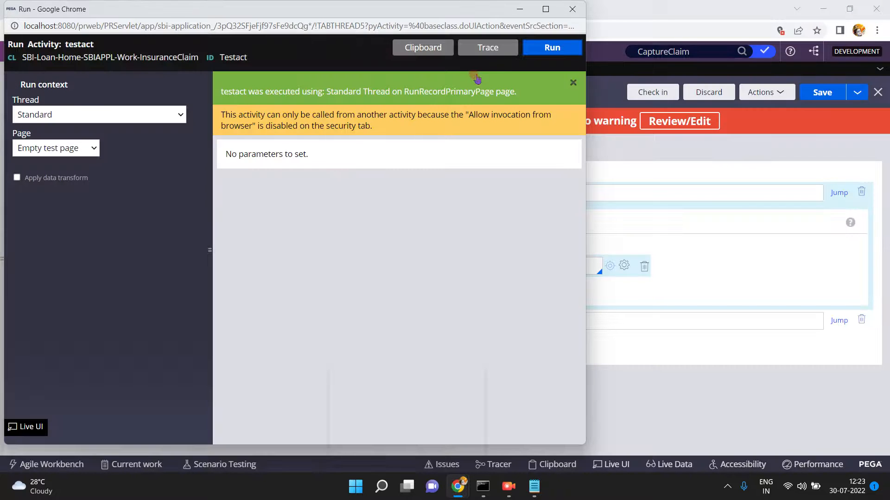
click(422, 50)
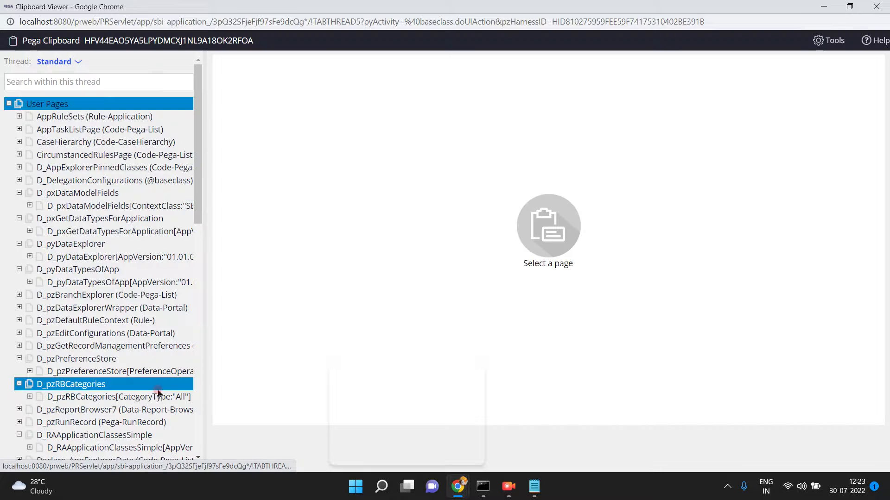
drag(199, 430, 197, 423)
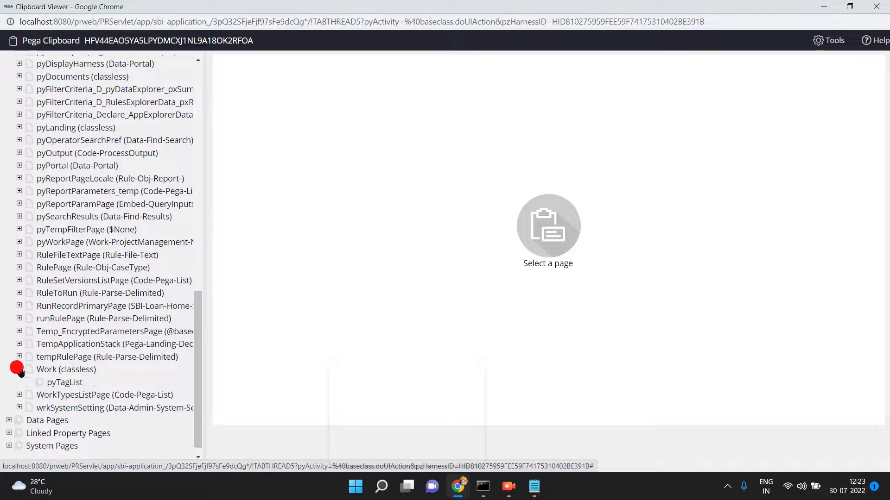
click(51, 383)
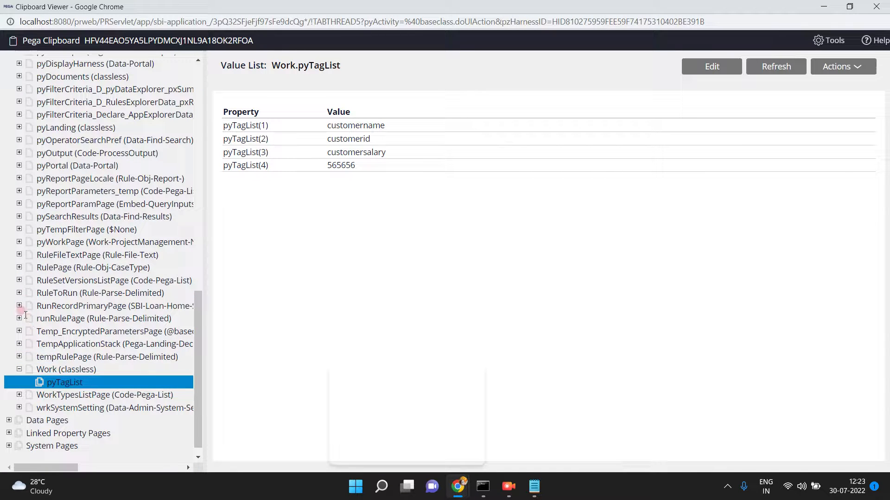
click(19, 306)
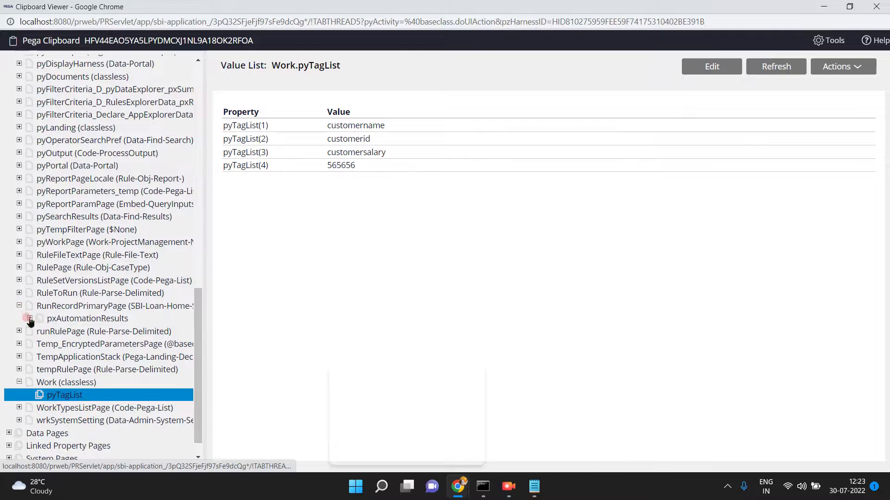
click(66, 308)
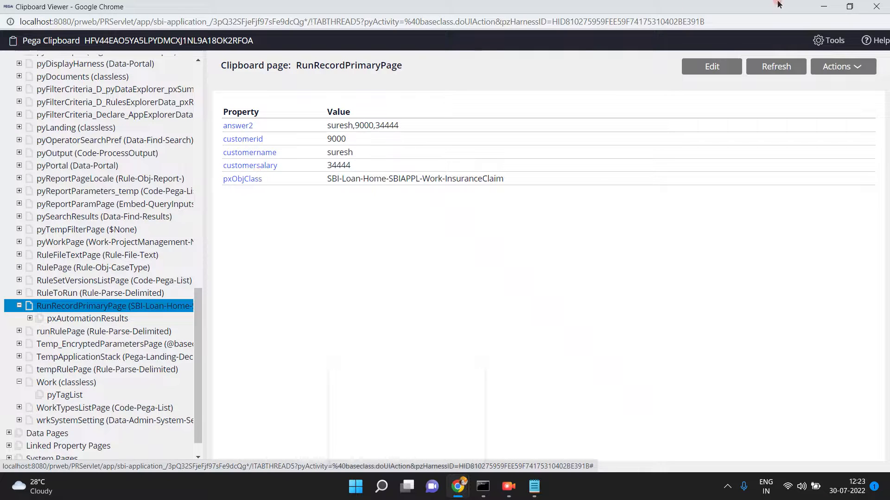
click(819, 7)
click(686, 193)
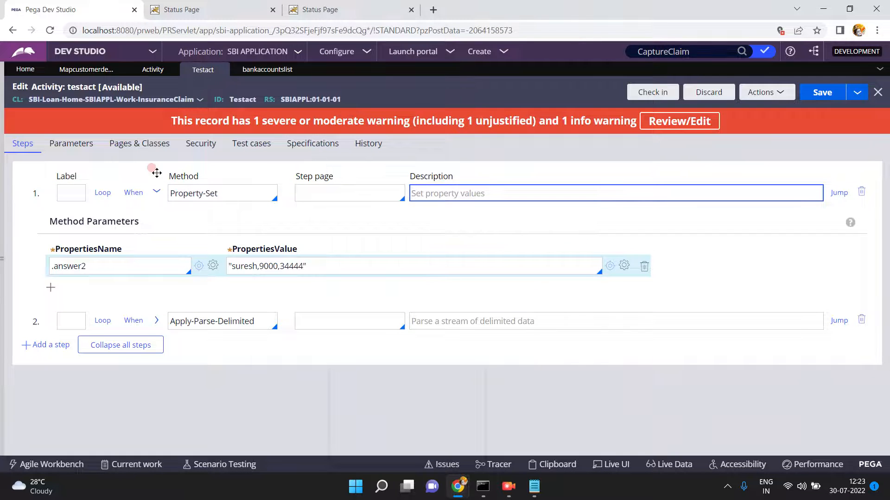
- Reopen the mapcustomerdetails parse rule and confirm its Method remains 'use tag list'
click(96, 70)
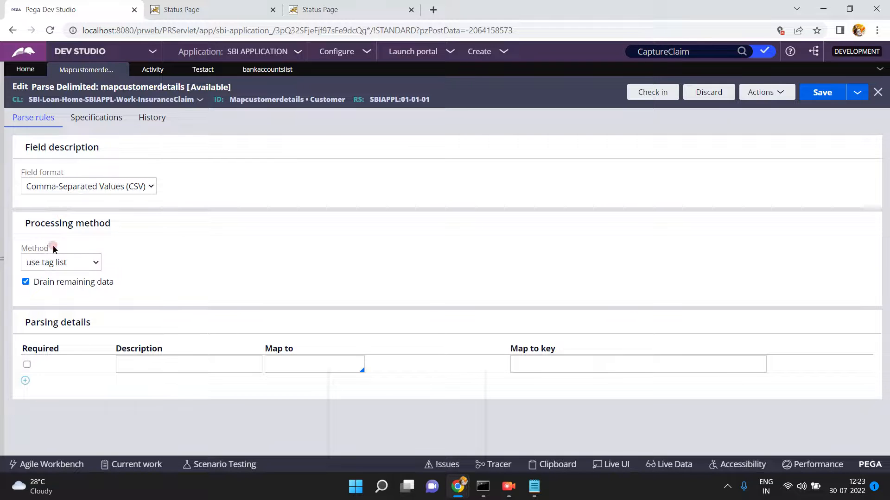
click(61, 263)
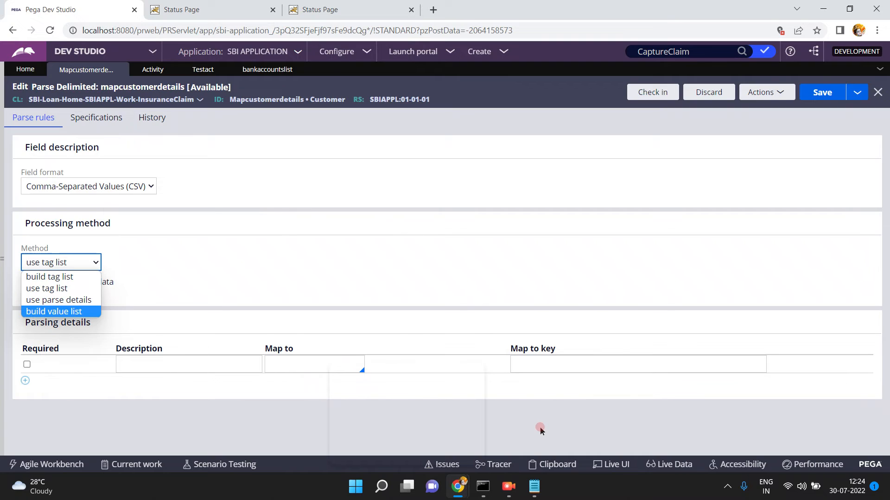
click(509, 492)
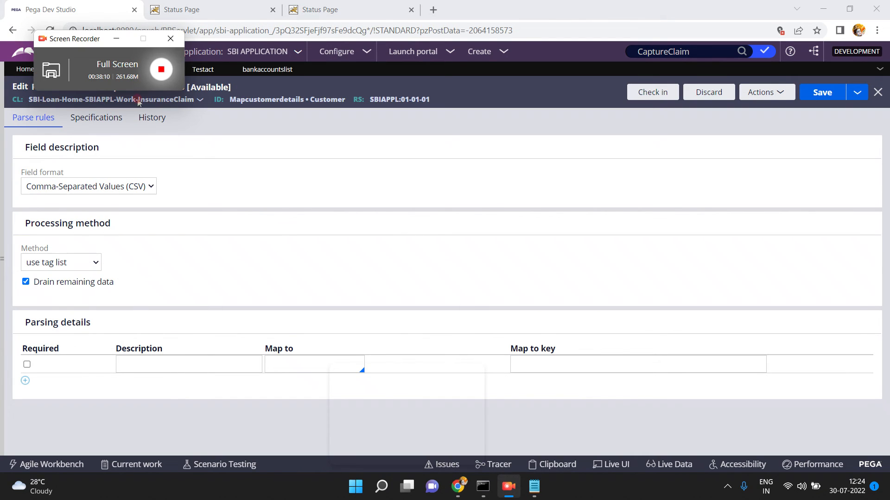